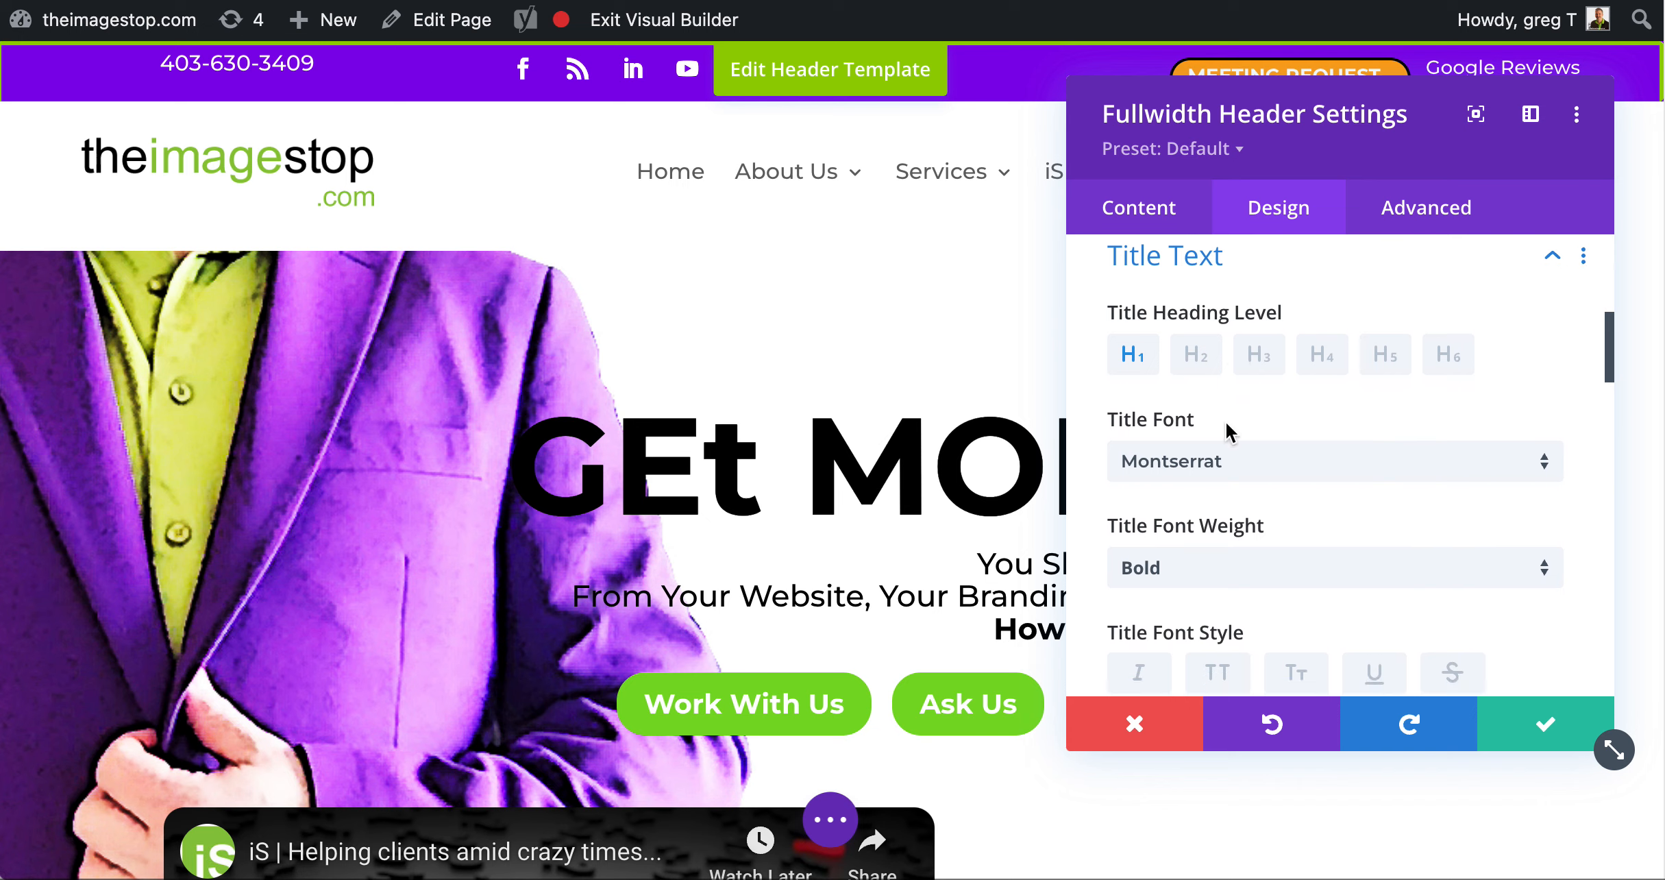
Make the fullwidth header's title uppercase, give it the evenly blurred text shadow in white (#ffffff), and save the settings
{"action": "left_click", "coordinate": [1218, 361]}
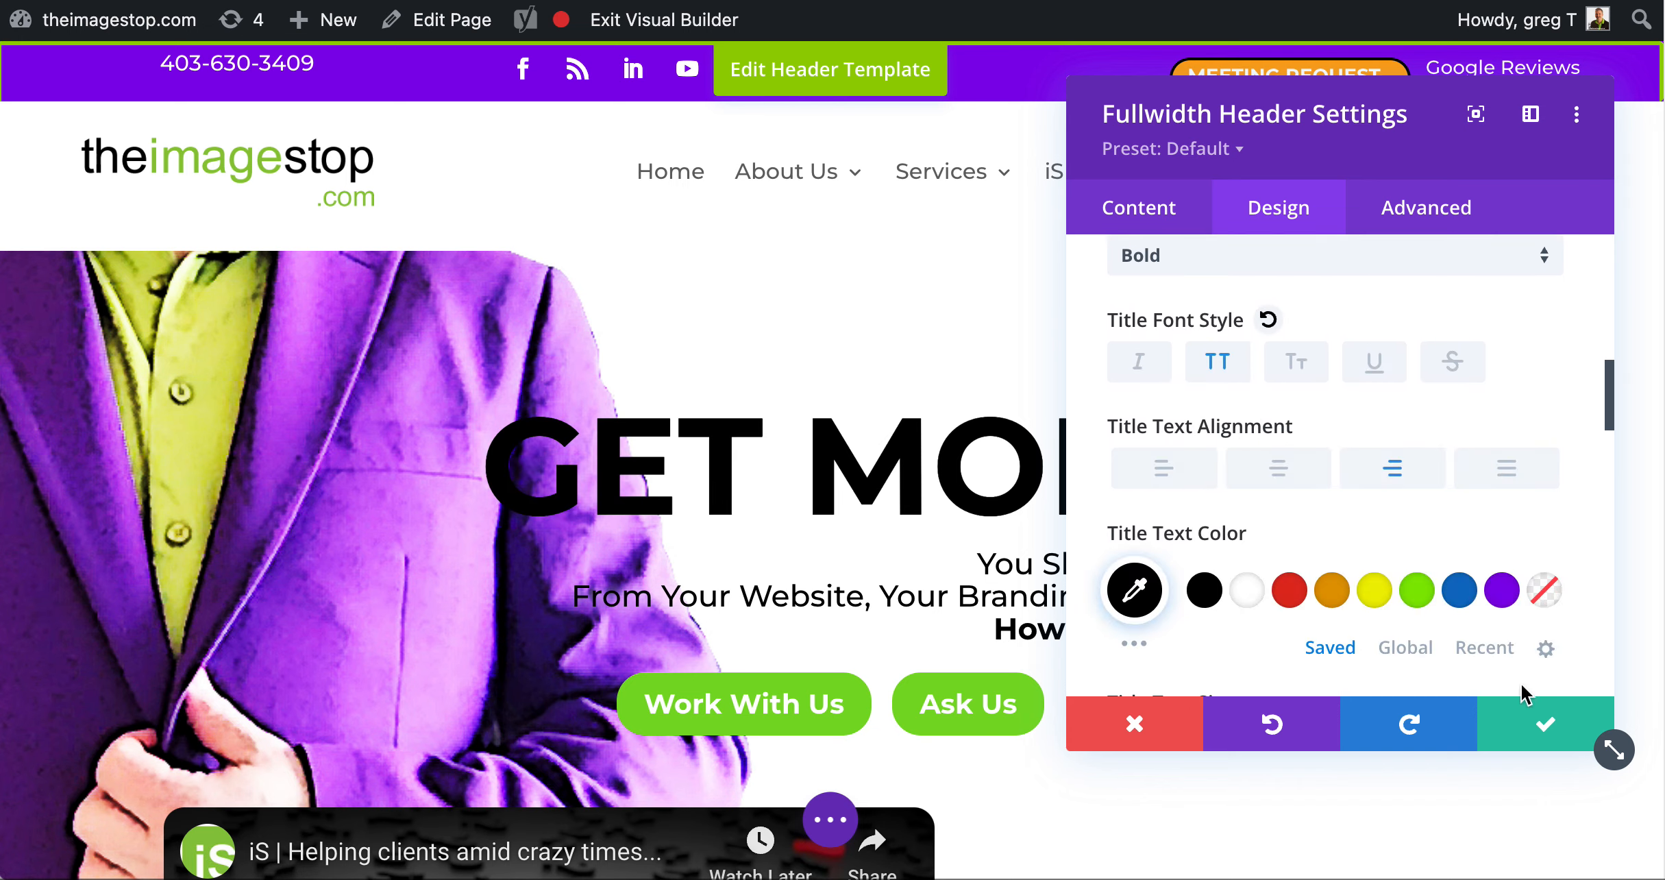
{"action": "scroll", "coordinate": [1261, 620], "scroll_direction": "down", "scroll_amount": 7}
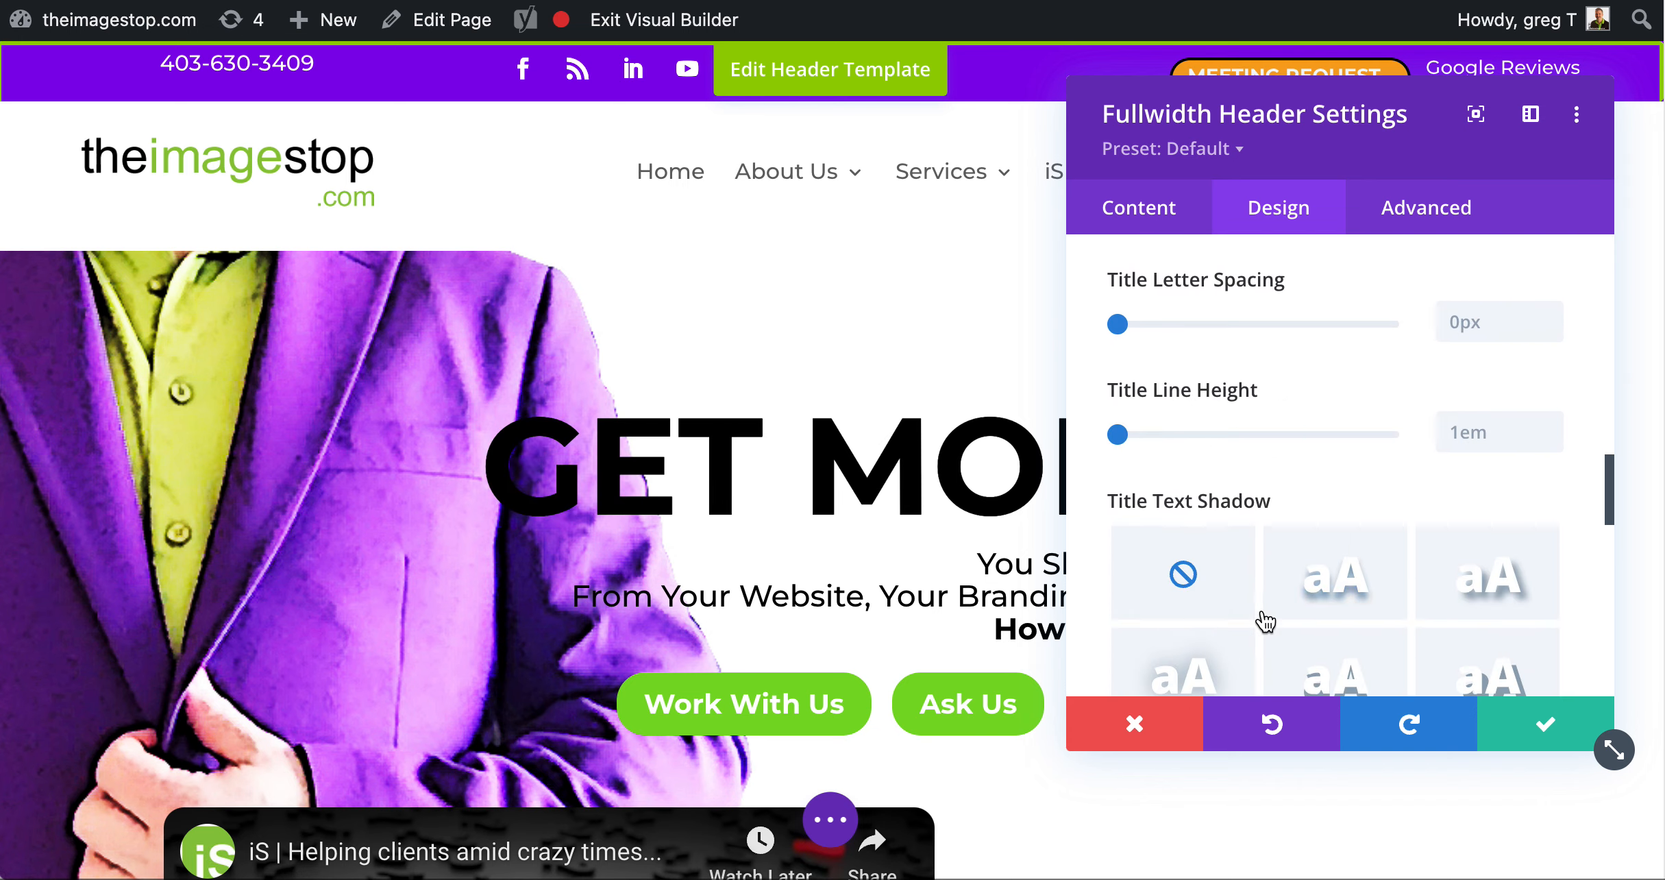
{"action": "scroll", "coordinate": [1375, 613], "scroll_direction": "down", "scroll_amount": 2}
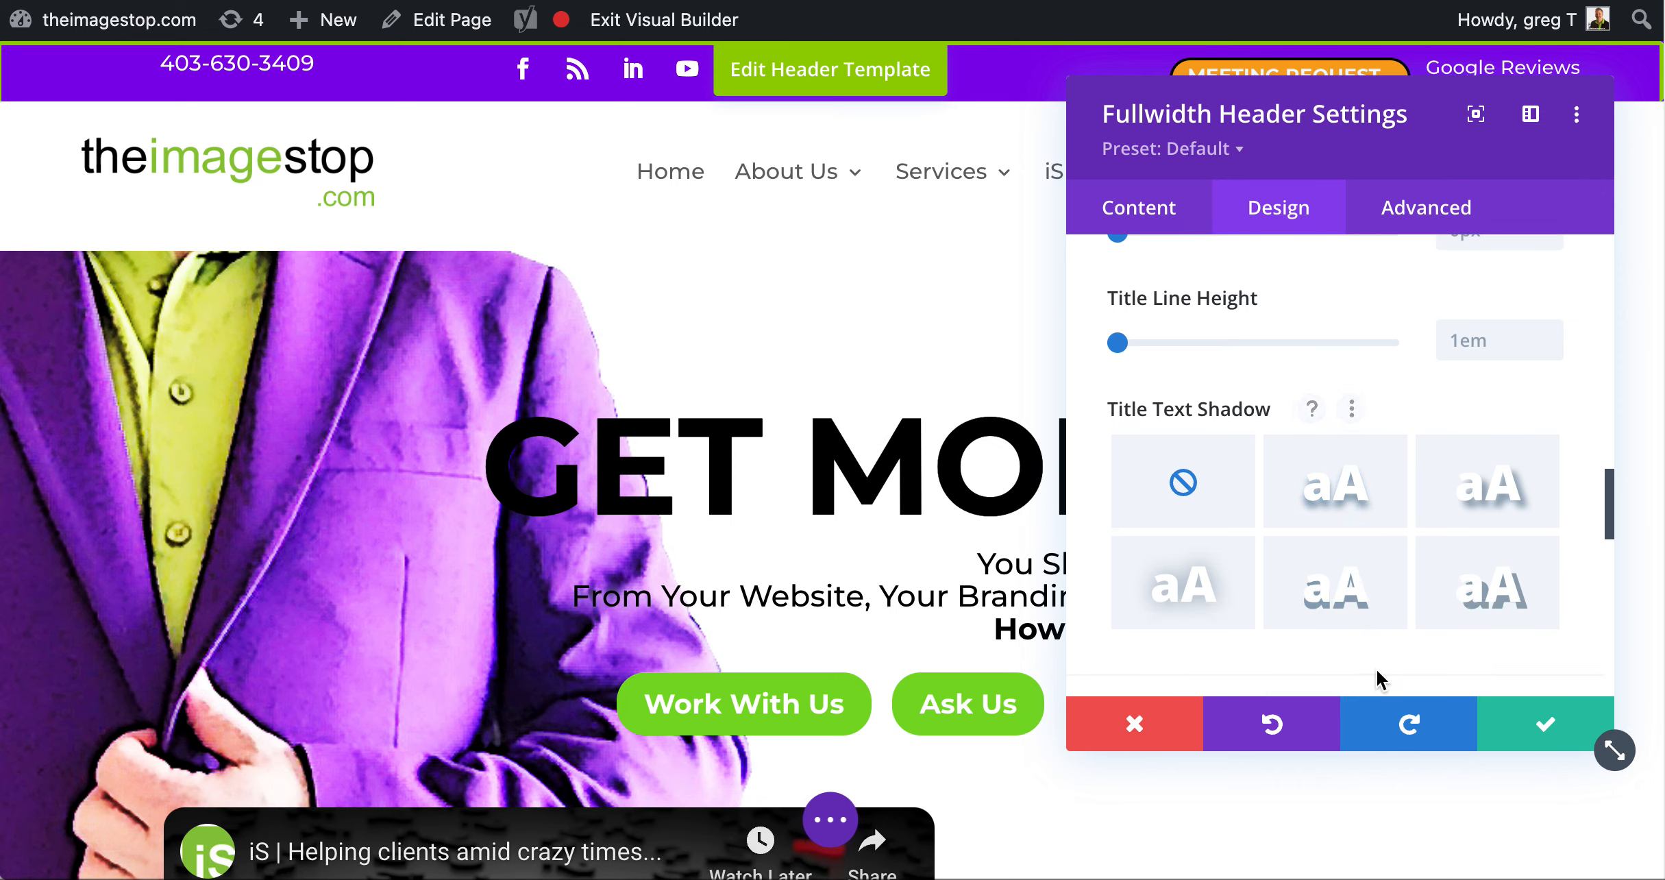
{"action": "left_click", "coordinate": [1196, 582]}
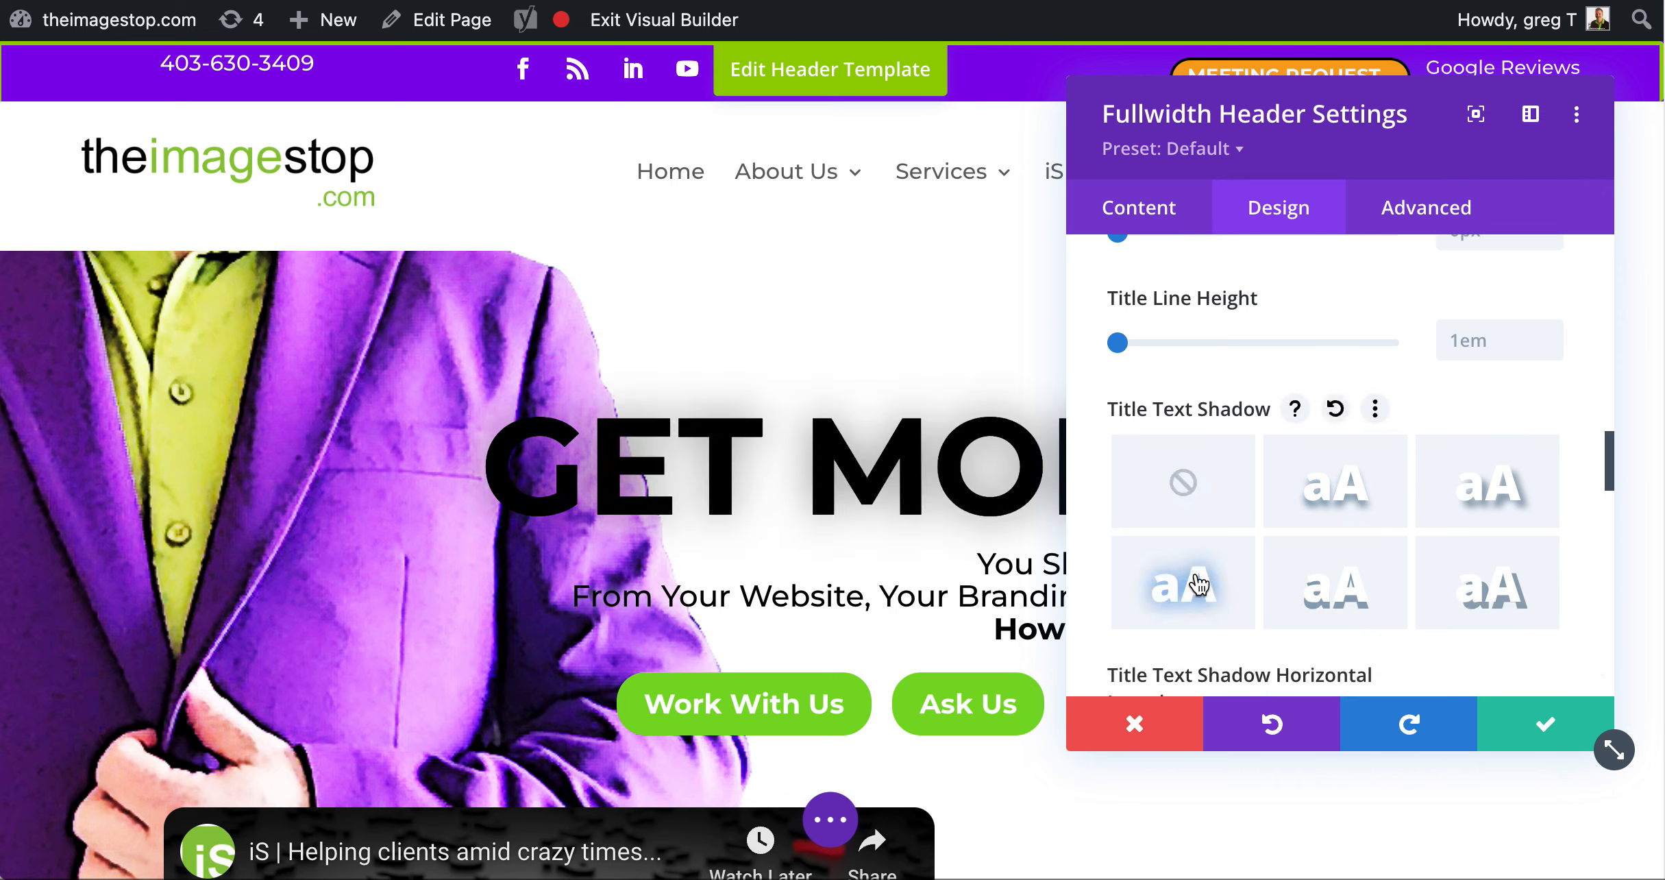
{"action": "scroll", "coordinate": [1312, 543], "scroll_direction": "down", "scroll_amount": 8}
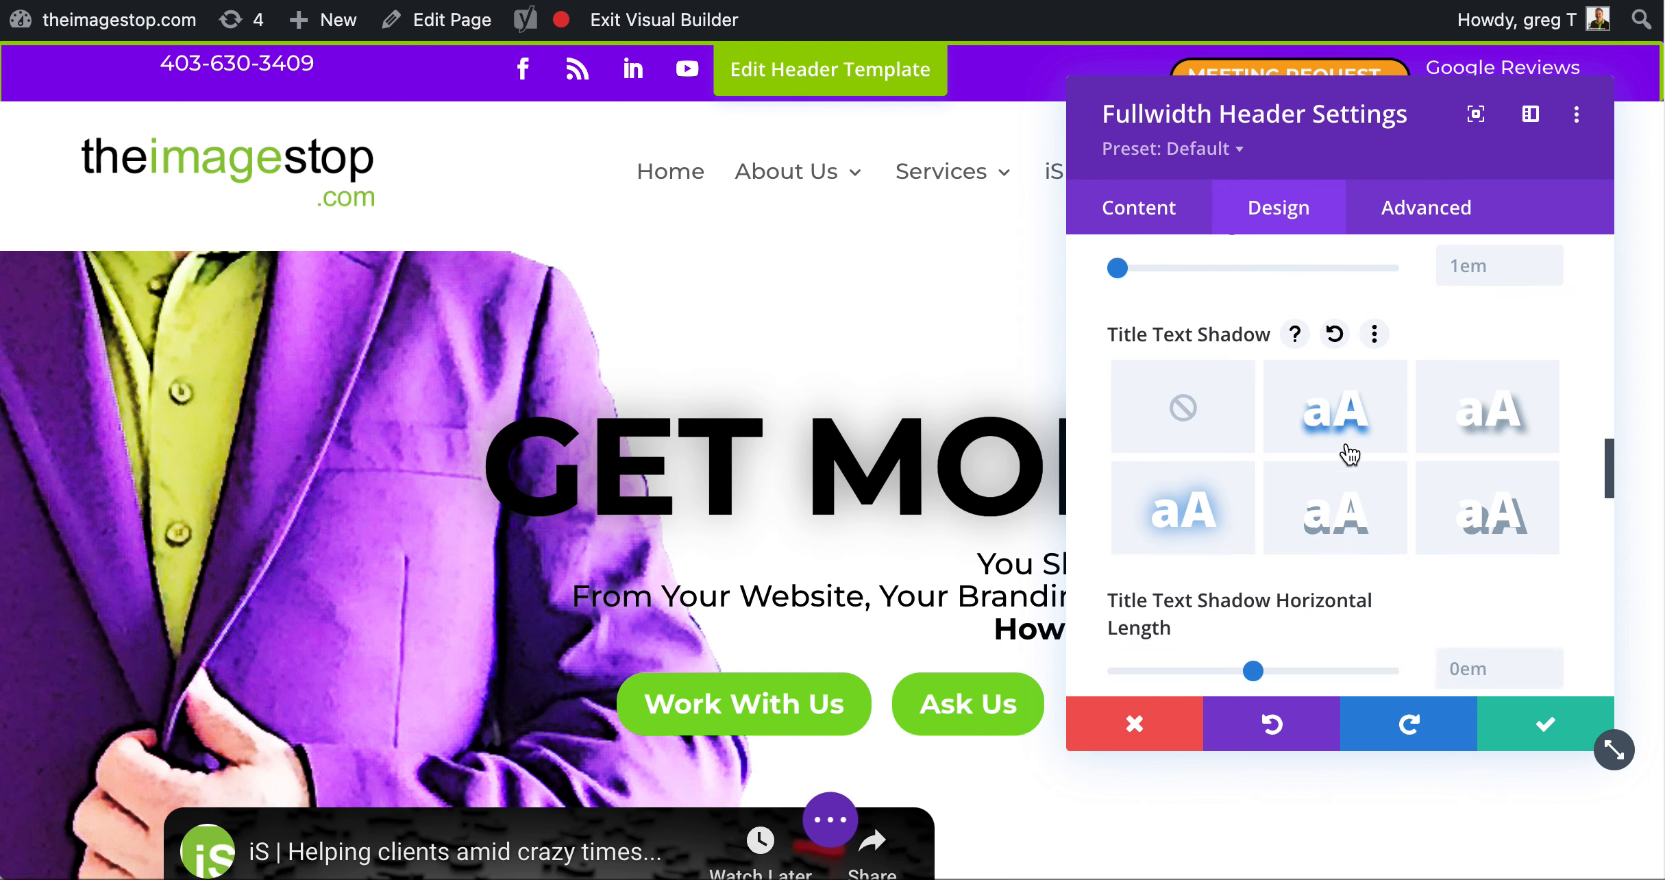
{"action": "left_click", "coordinate": [1247, 582]}
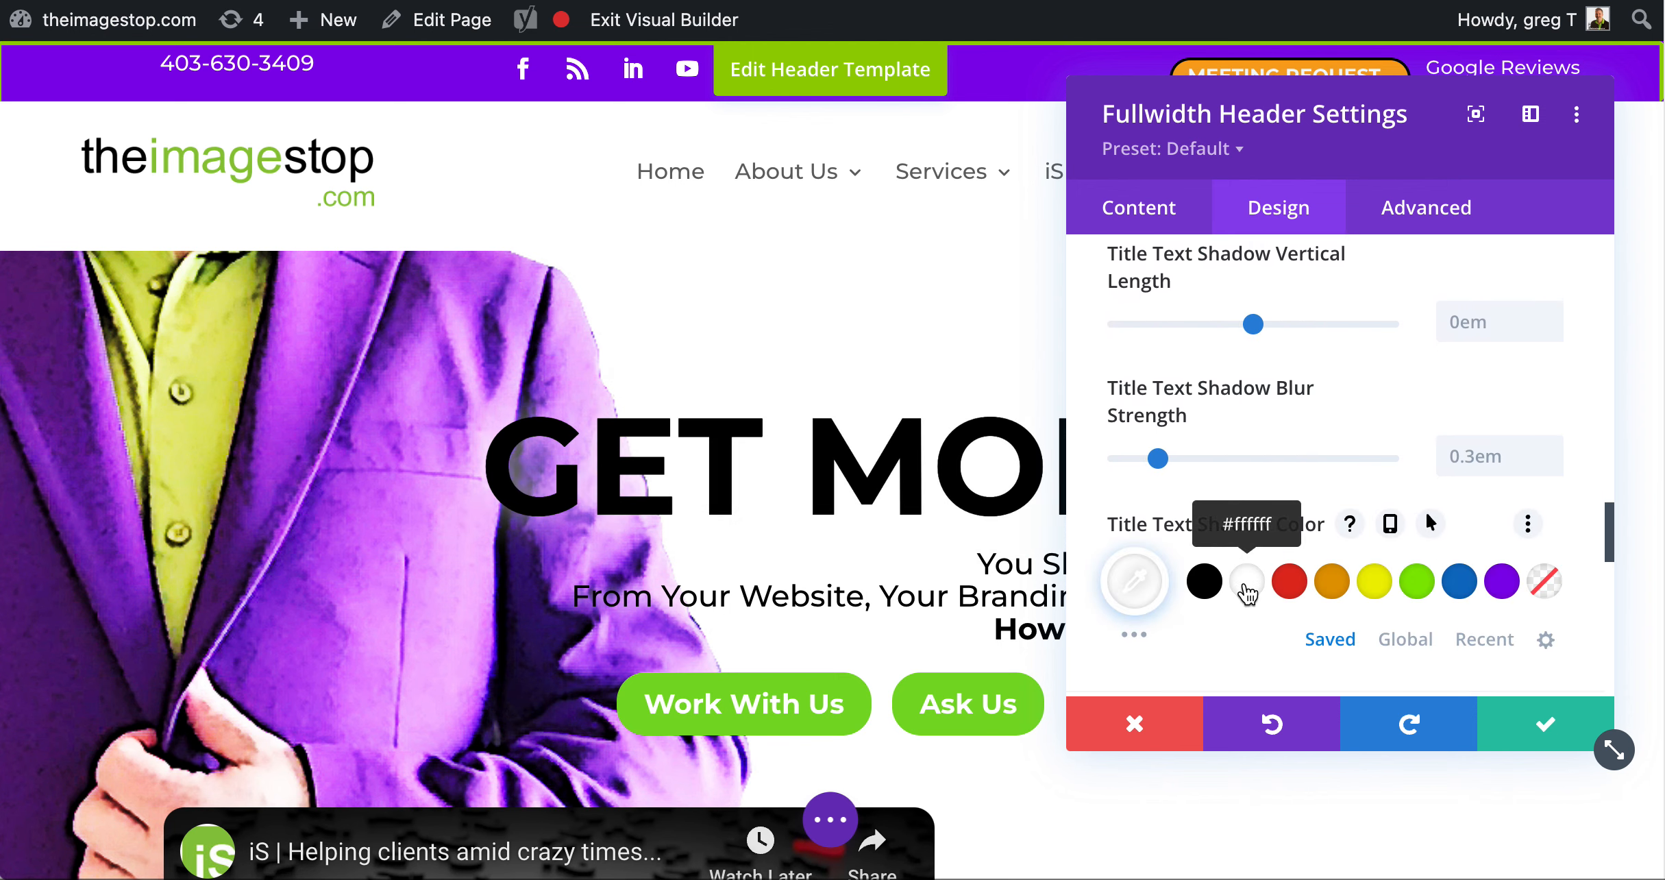
{"action": "left_click", "coordinate": [1550, 725]}
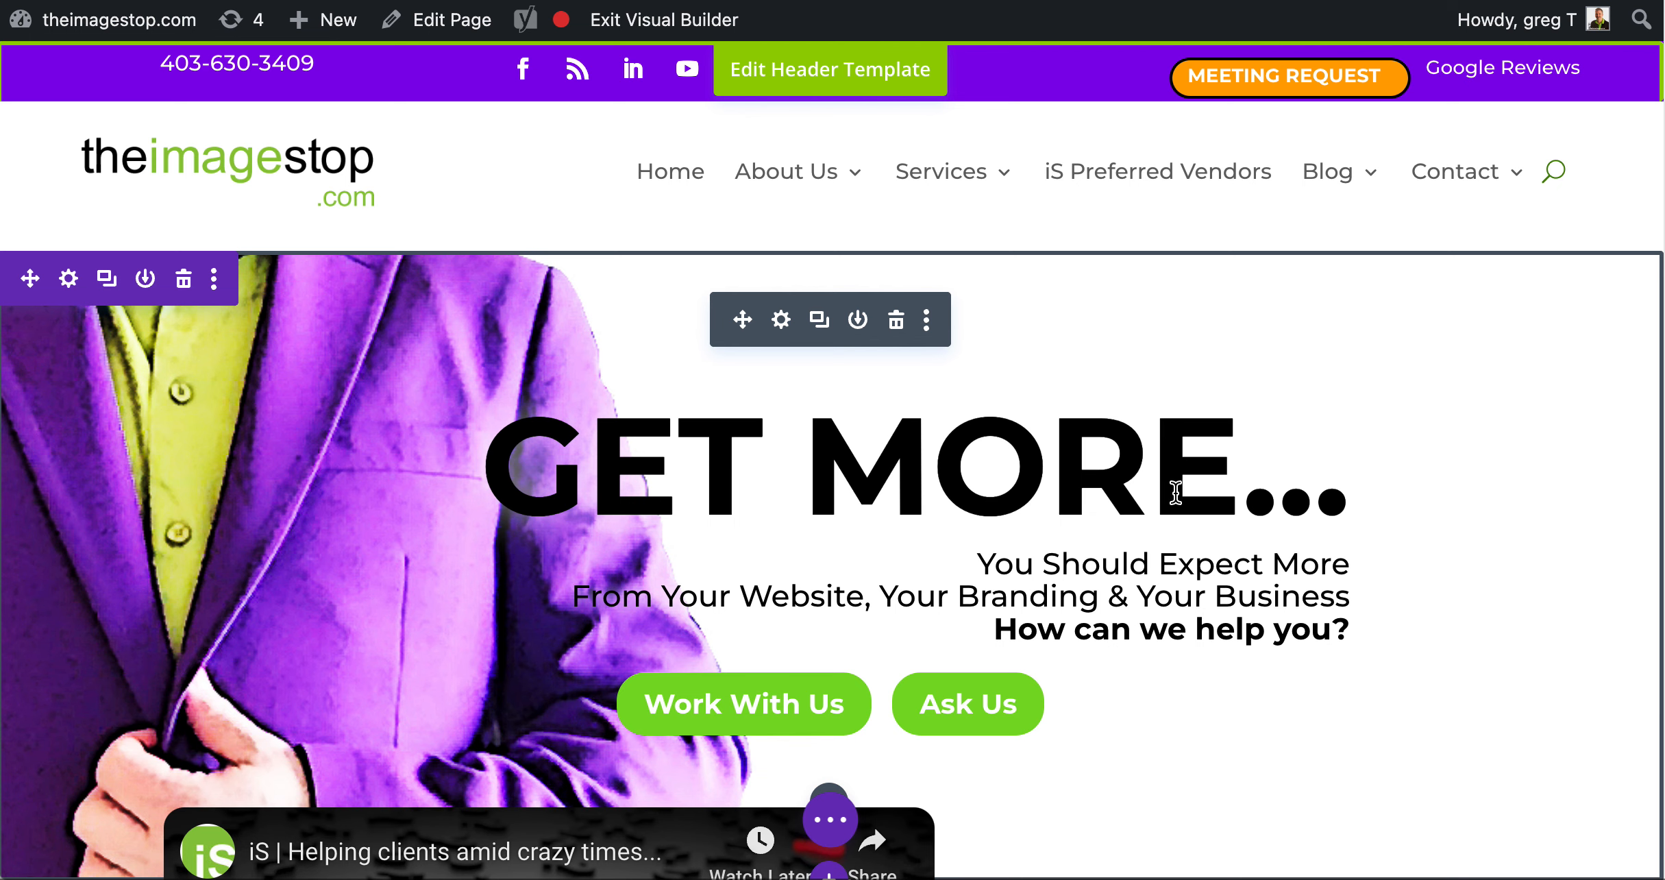
Delete the YouTube video module below the fullwidth header
{"action": "scroll", "coordinate": [1175, 492], "scroll_direction": "down", "scroll_amount": 6}
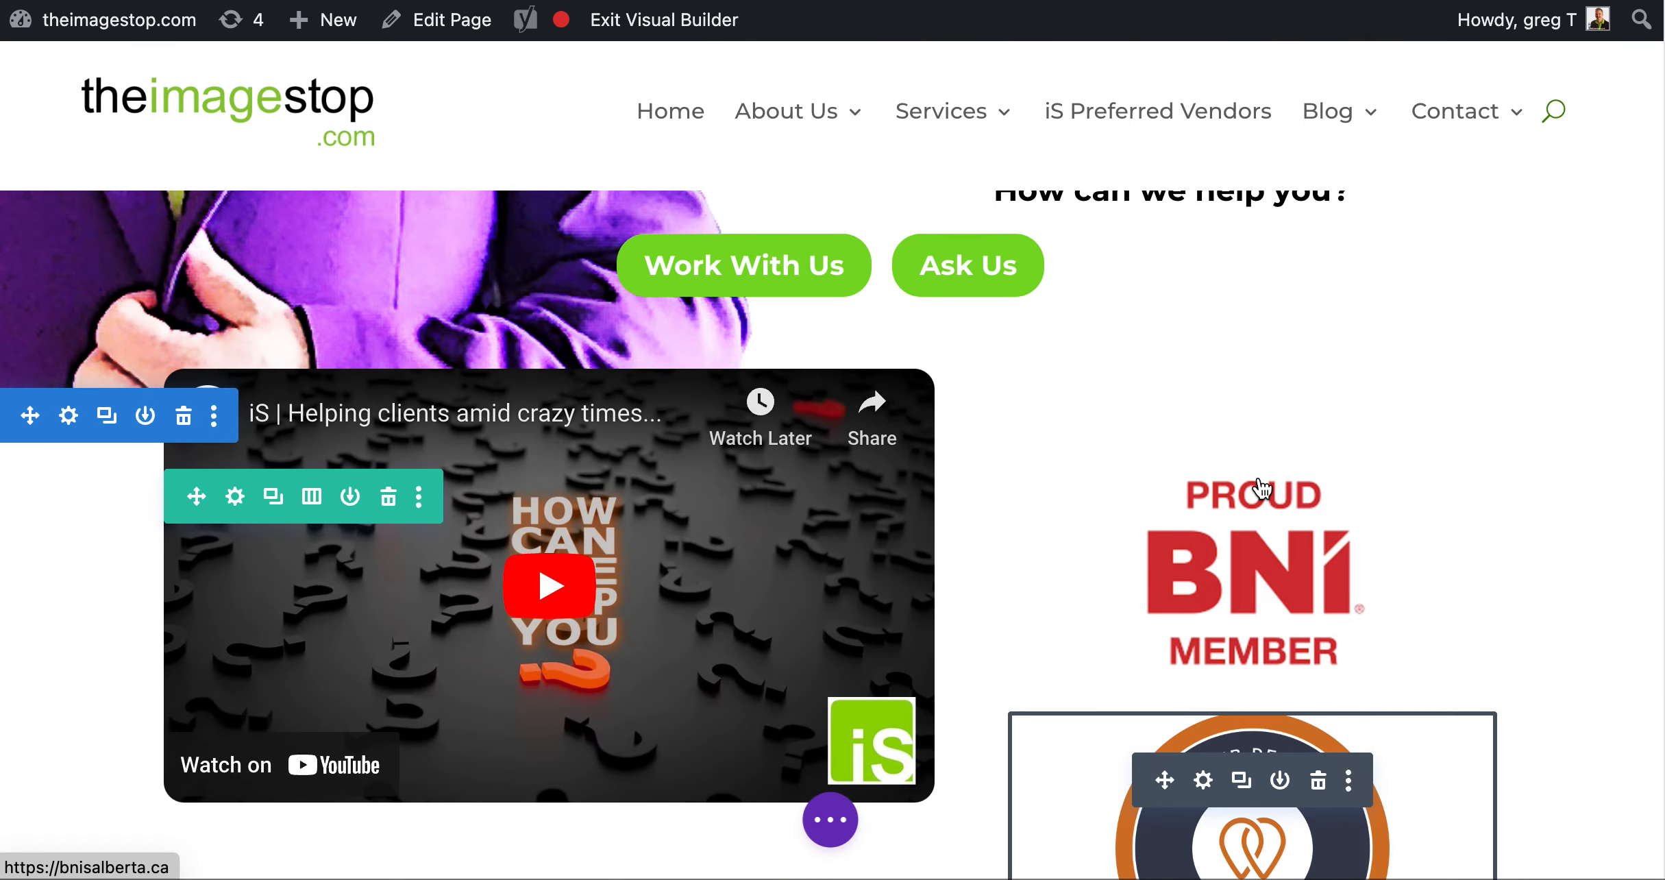
{"action": "scroll", "coordinate": [1066, 337], "scroll_direction": "up", "scroll_amount": 6}
{"action": "scroll", "coordinate": [1066, 338], "scroll_direction": "down", "scroll_amount": 6}
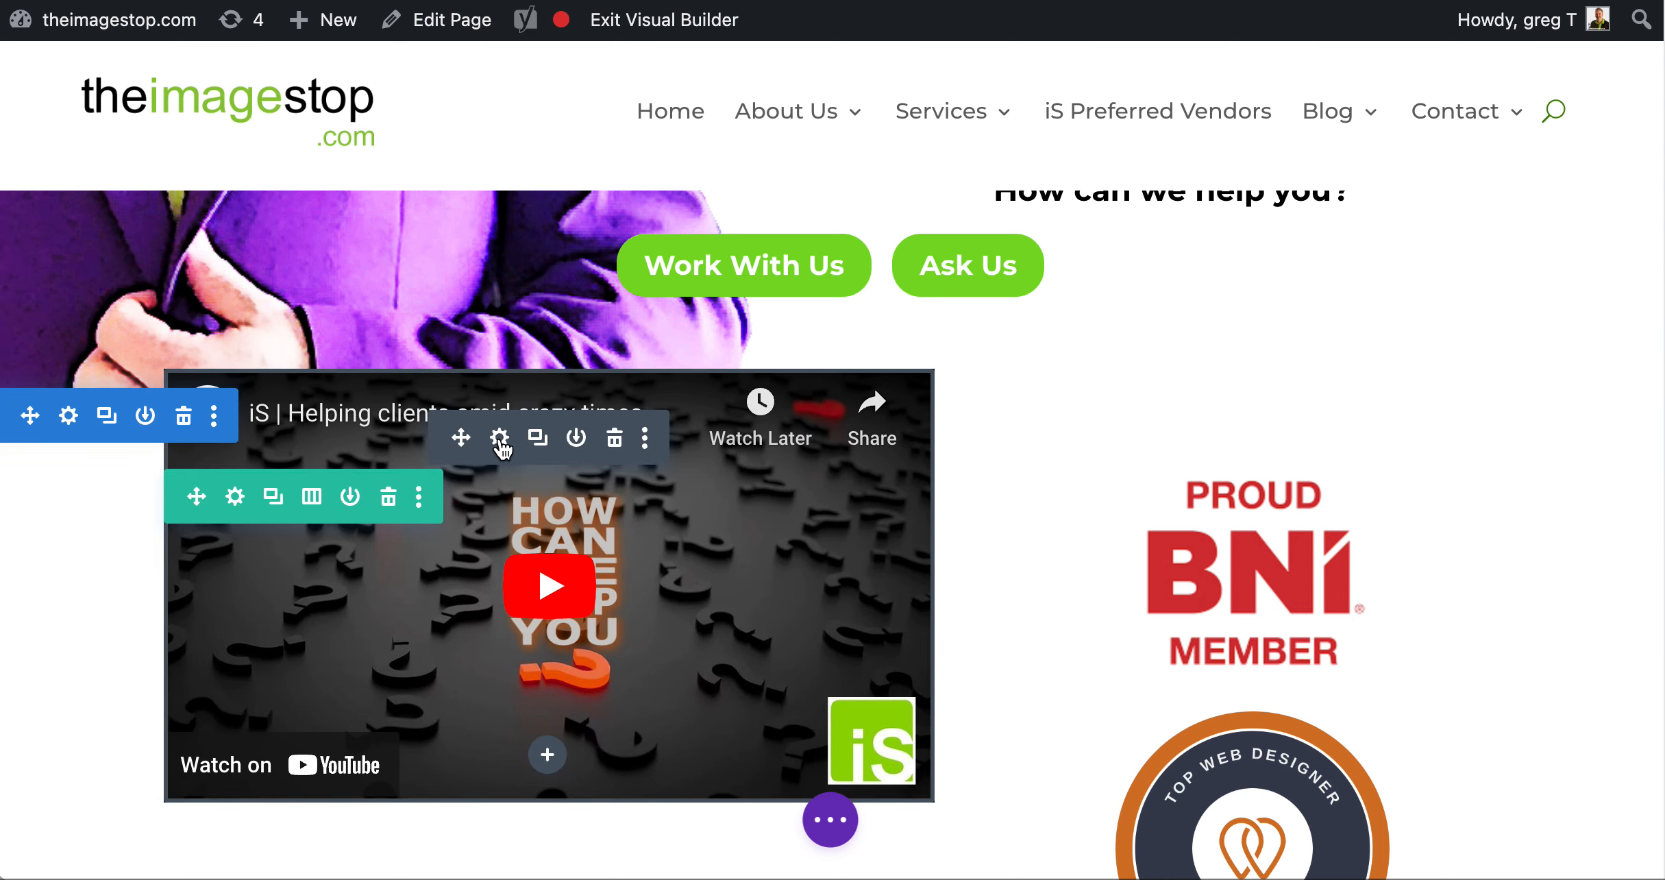
{"action": "left_click", "coordinate": [499, 438]}
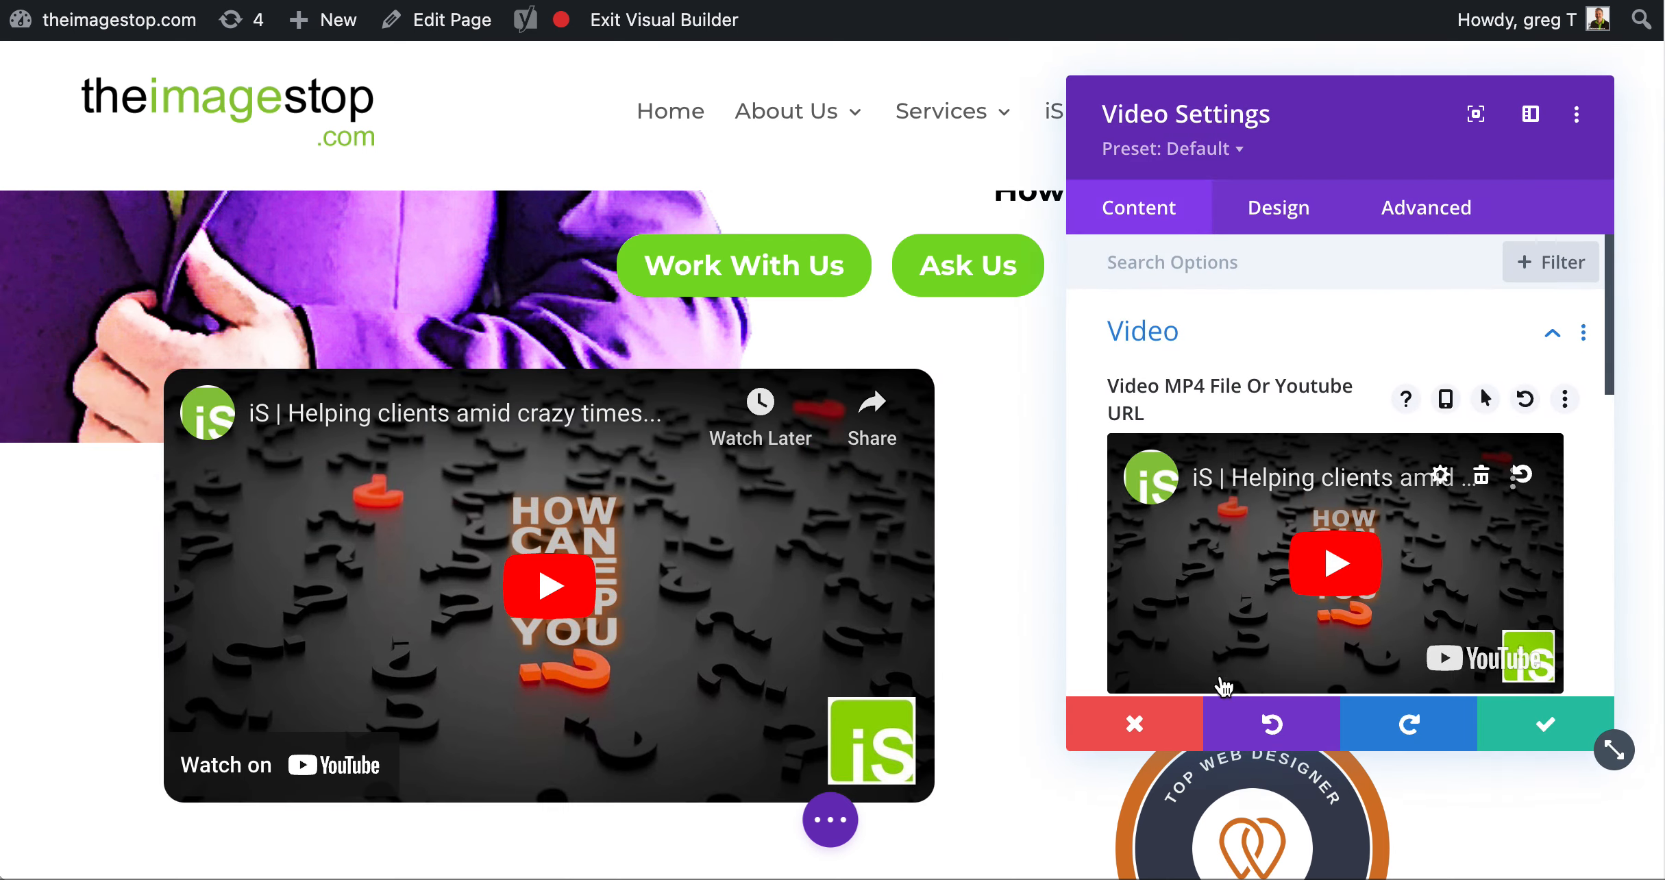
{"action": "left_click", "coordinate": [1124, 724]}
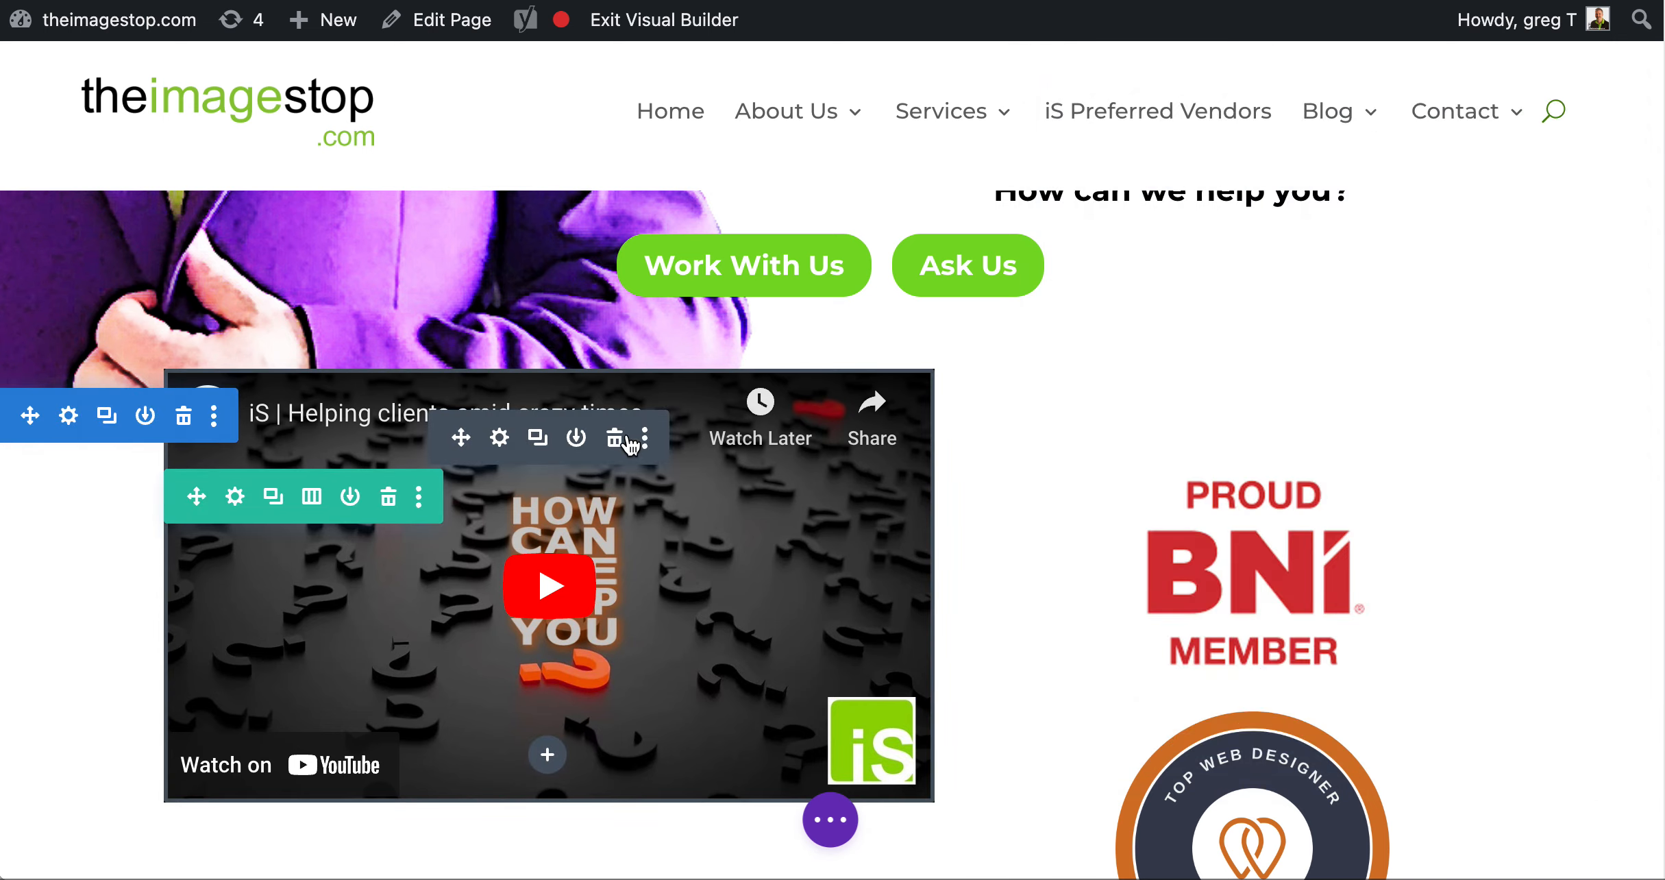
{"action": "left_click", "coordinate": [619, 442]}
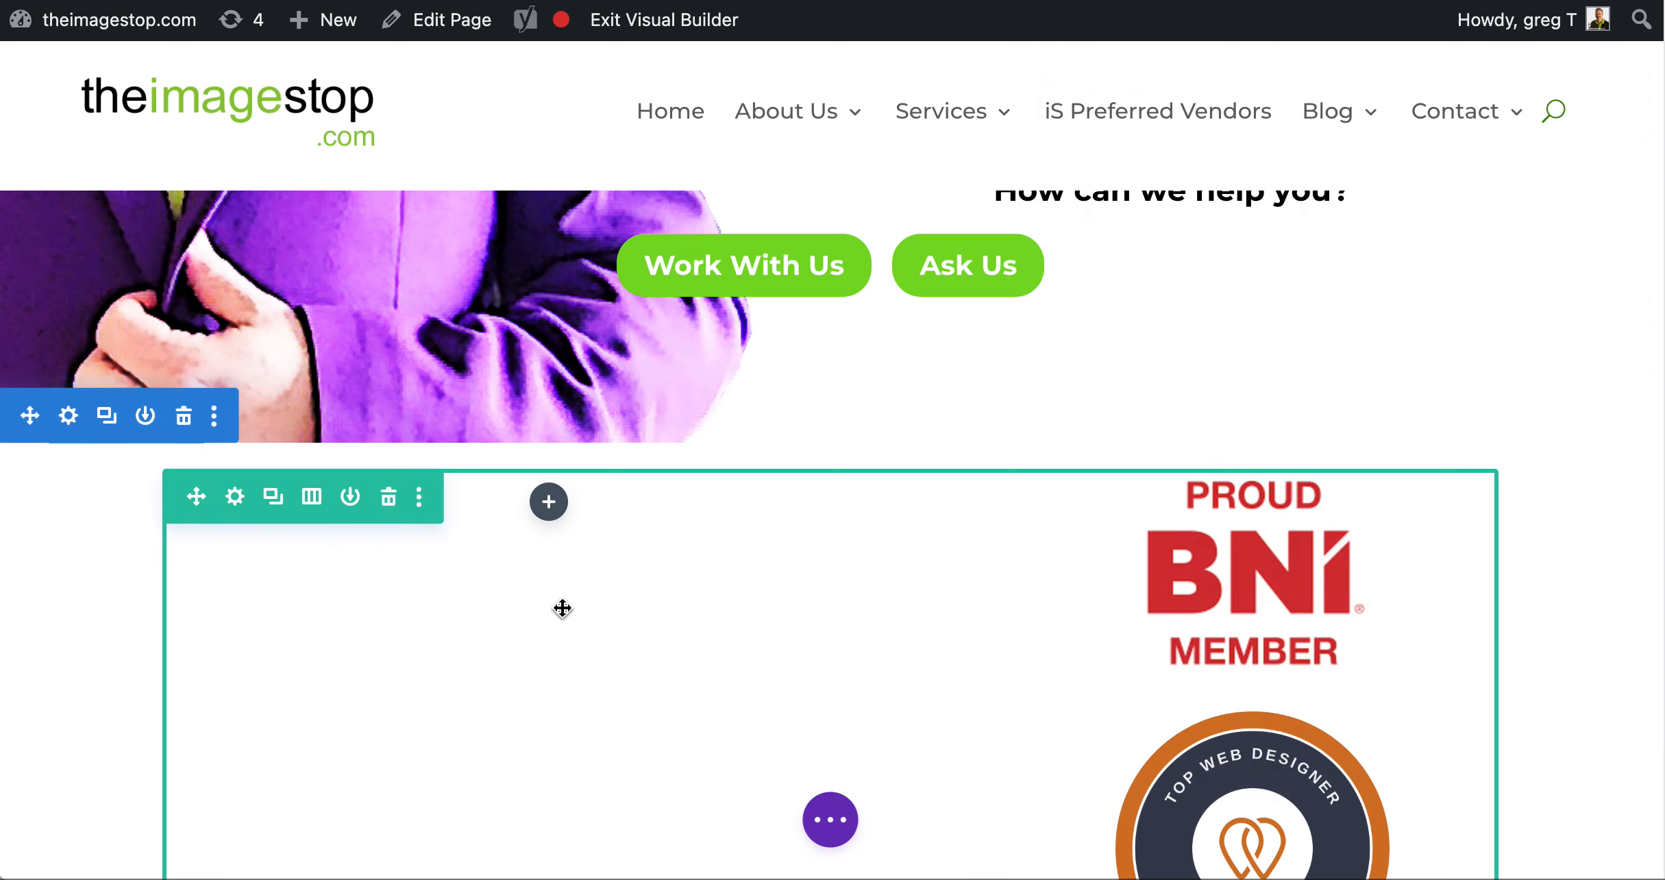
Move the BNI member badge into the empty column opposite the Top Web Designer badge
{"action": "scroll", "coordinate": [561, 603], "scroll_direction": "down", "scroll_amount": 2}
{"action": "scroll", "coordinate": [562, 603], "scroll_direction": "down", "scroll_amount": 2}
{"action": "scroll", "coordinate": [74, 461], "scroll_direction": "up", "scroll_amount": 3}
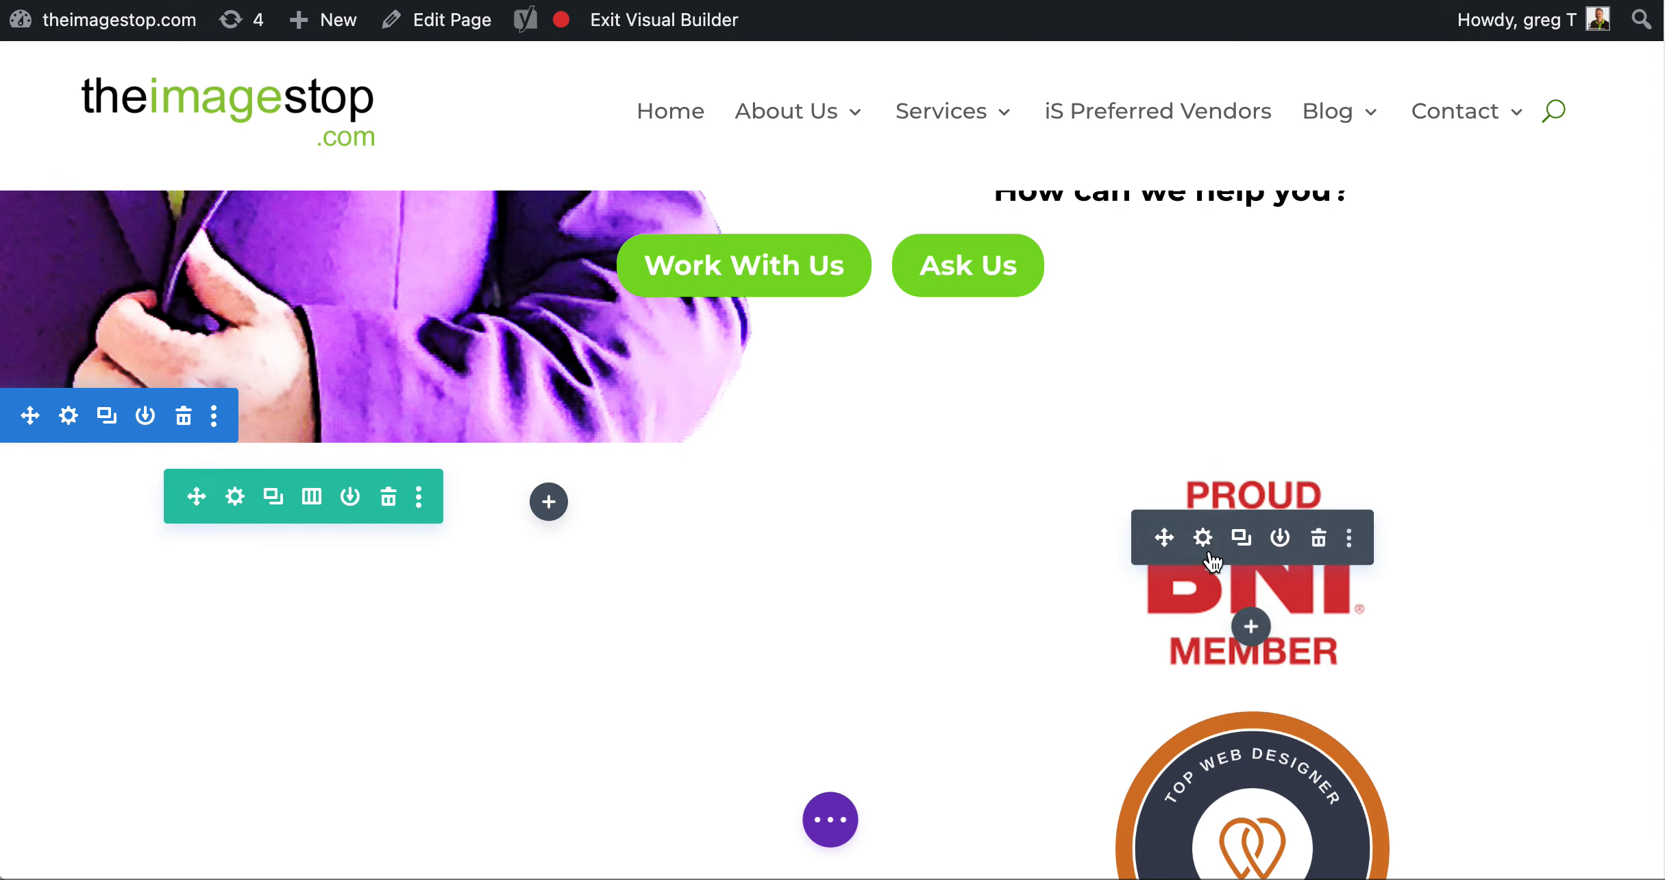
{"action": "left_click_drag", "start_coordinate": [1168, 536], "coordinate": [551, 522]}
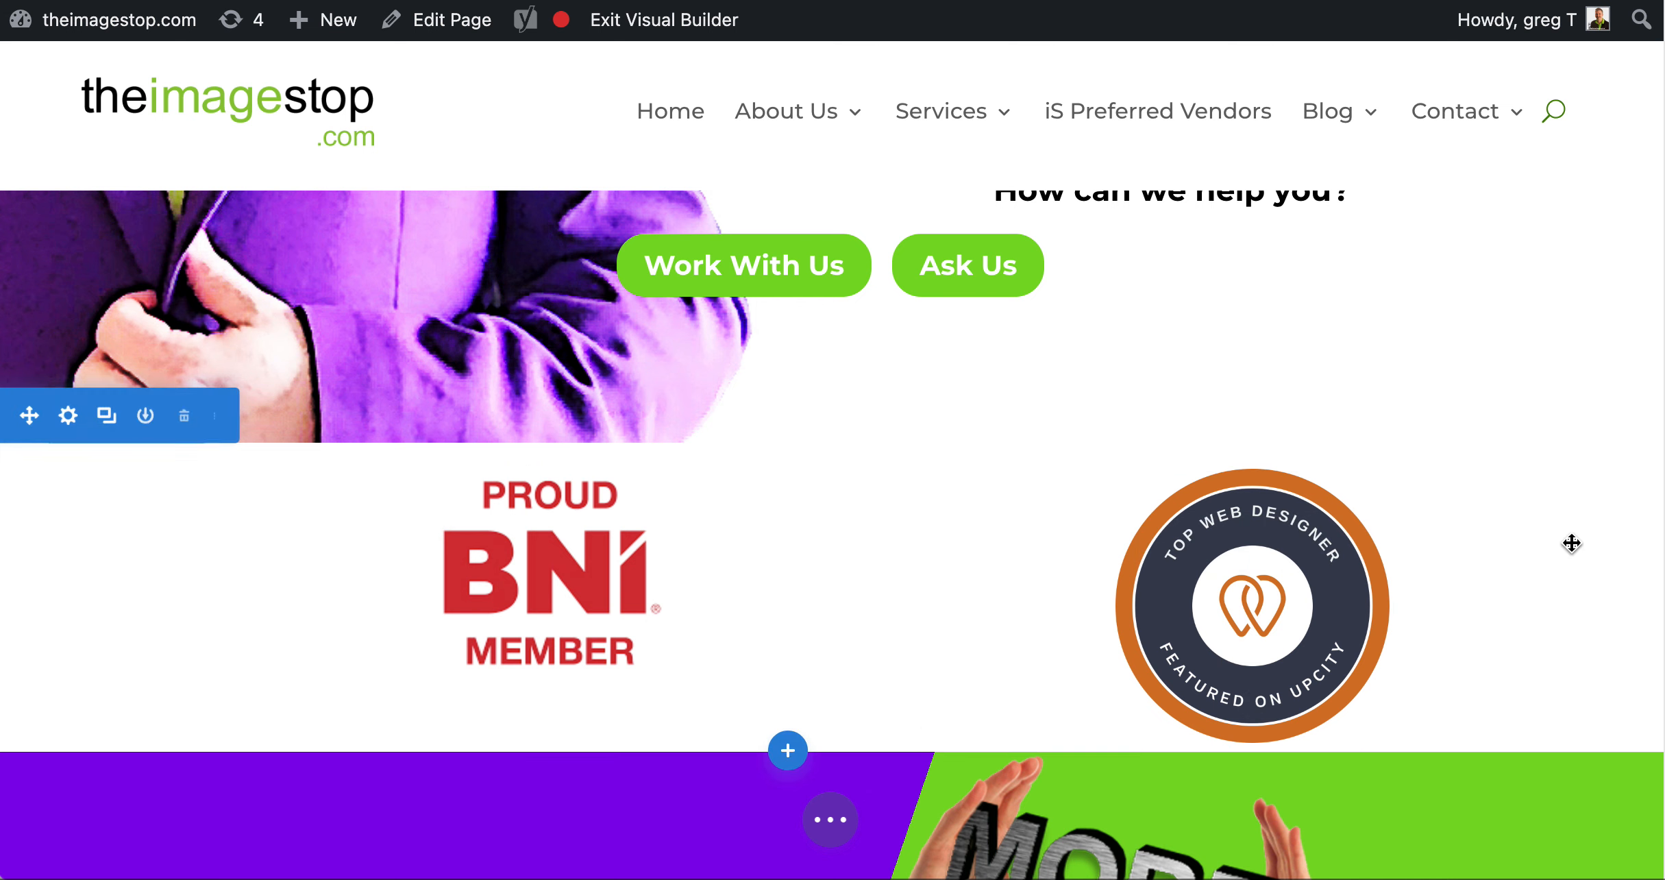
Set the desktop Heading 2 text size of the "Creative Design" text module to 74px
{"action": "scroll", "coordinate": [1569, 543], "scroll_direction": "down", "scroll_amount": 10}
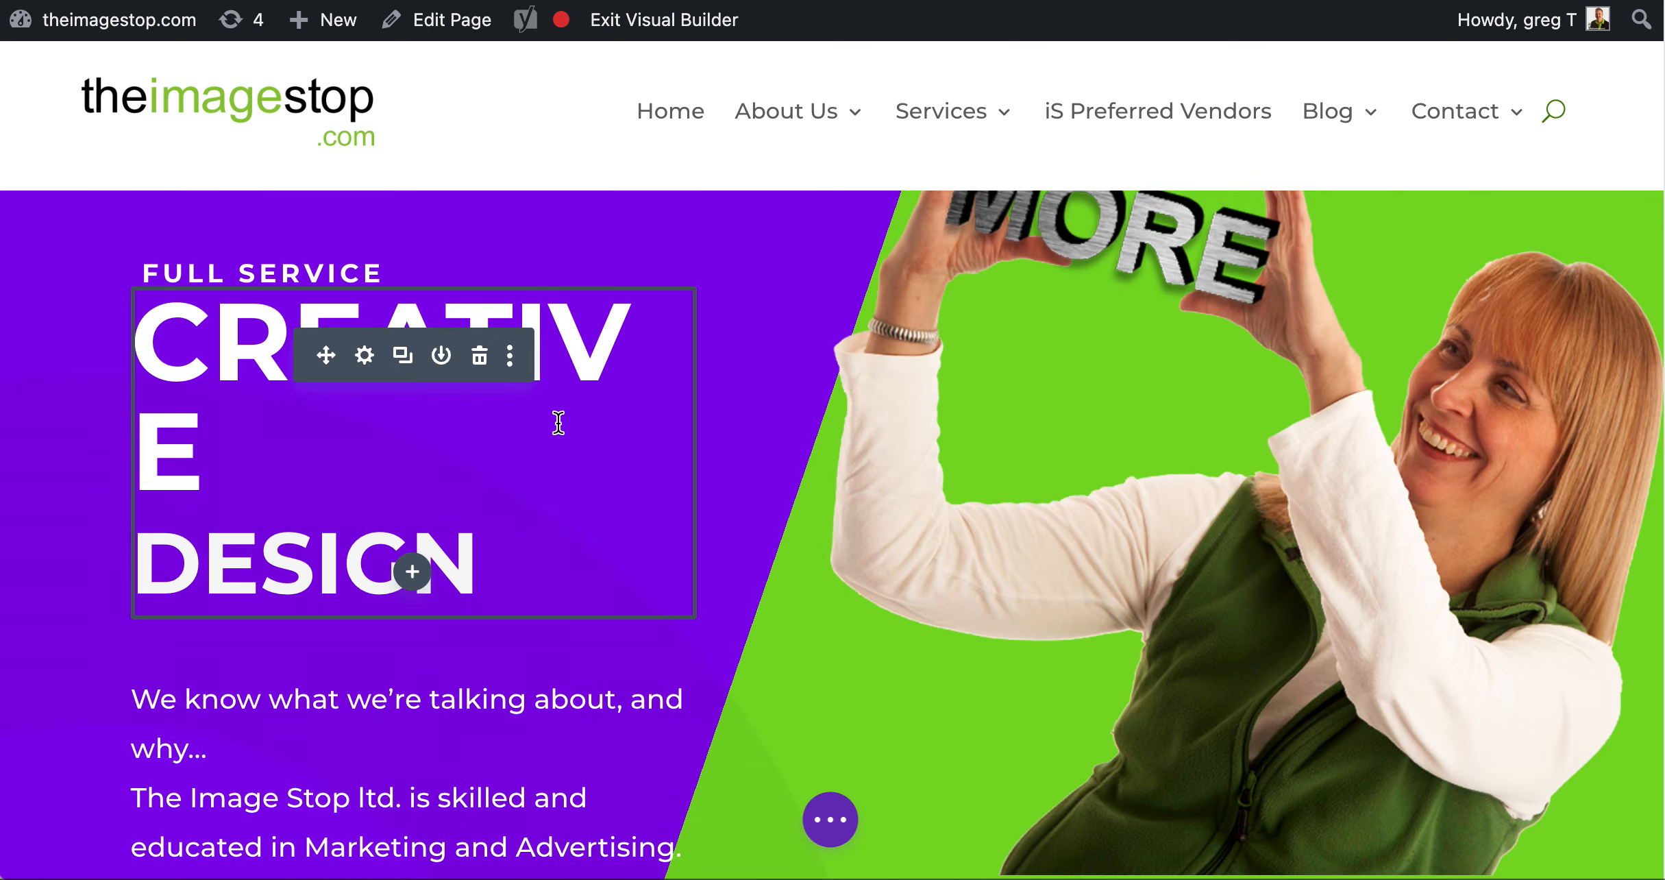
{"action": "left_click", "coordinate": [365, 356]}
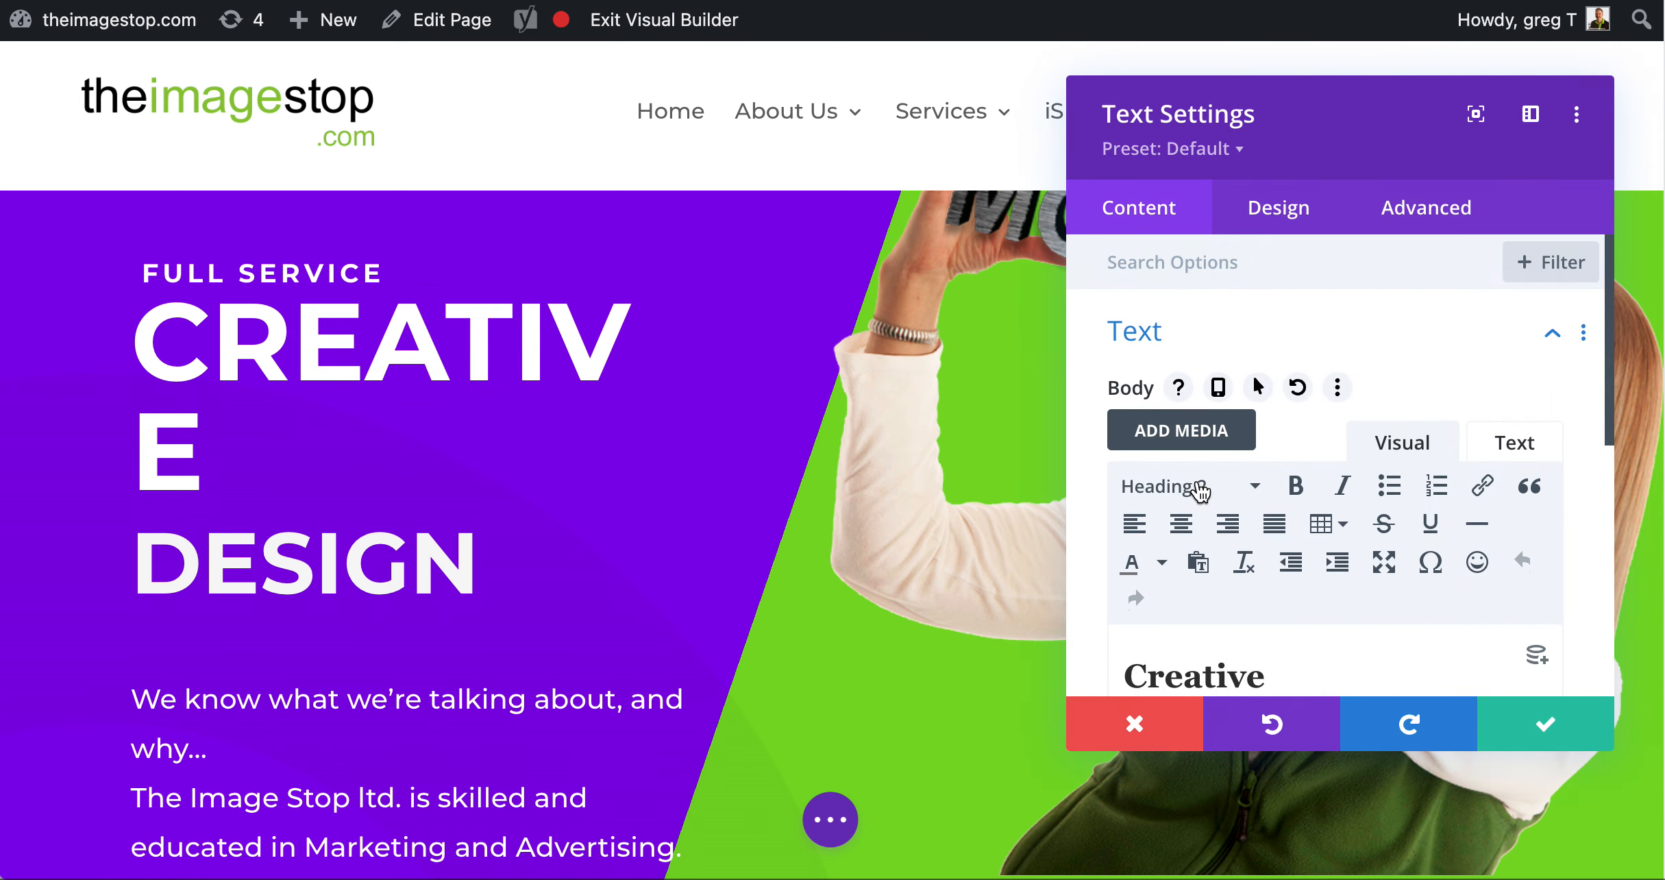
{"action": "left_click", "coordinate": [1293, 214]}
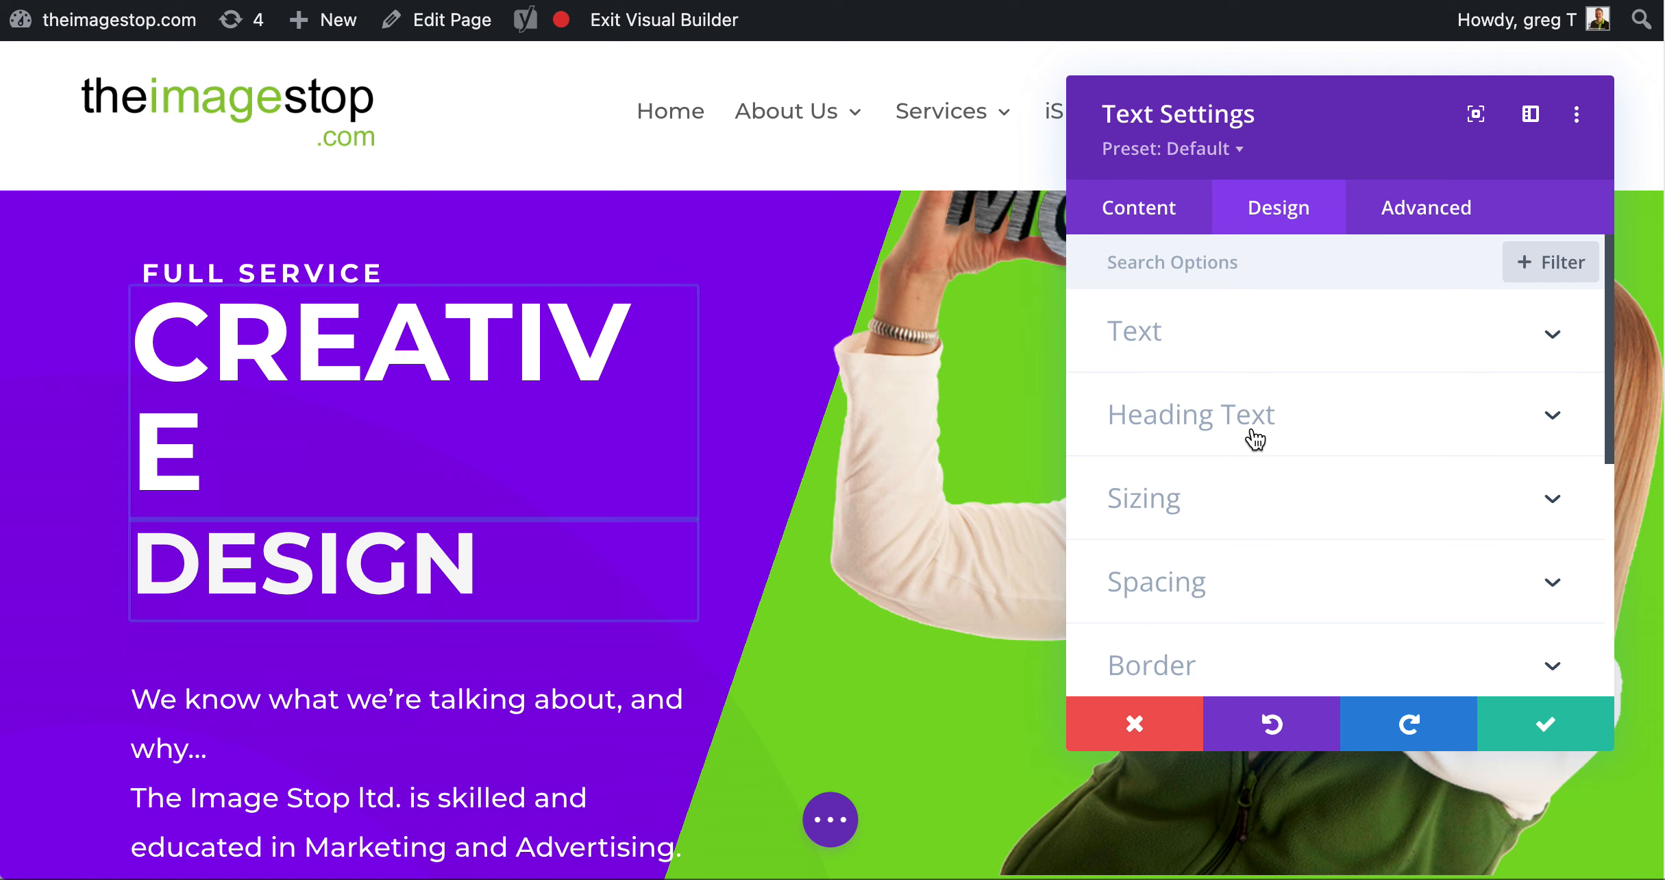
{"action": "left_click", "coordinate": [1252, 435]}
{"action": "left_click", "coordinate": [1230, 449]}
{"action": "scroll", "coordinate": [1270, 418], "scroll_direction": "down", "scroll_amount": 3}
{"action": "scroll", "coordinate": [1269, 418], "scroll_direction": "down", "scroll_amount": 5}
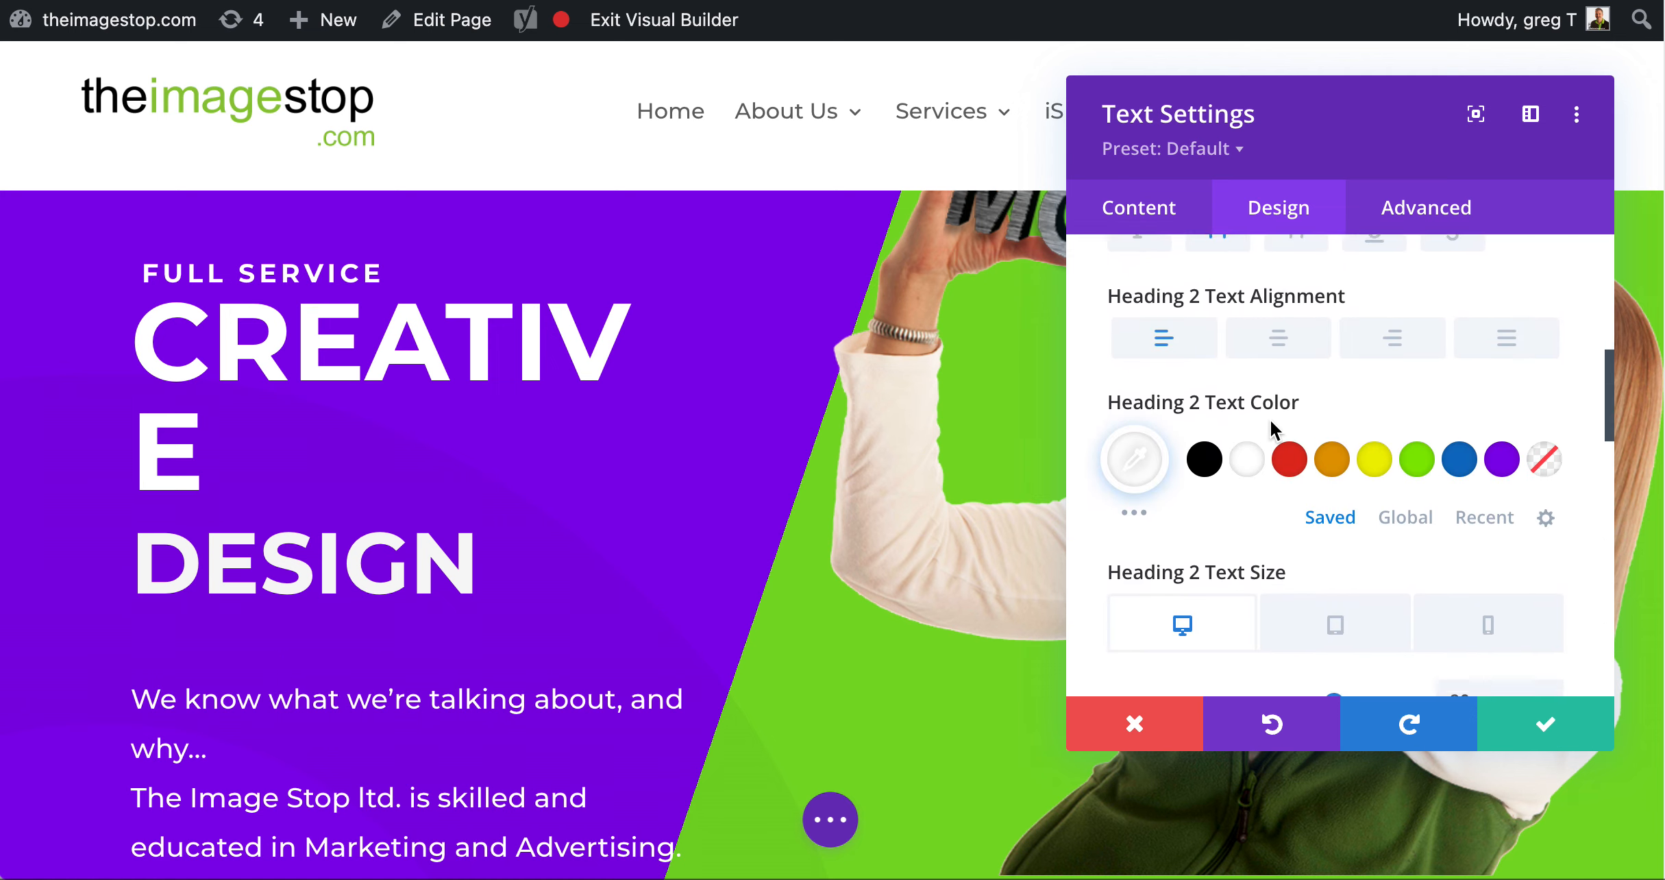
{"action": "left_click_drag", "start_coordinate": [1331, 587], "coordinate": [1317, 586]}
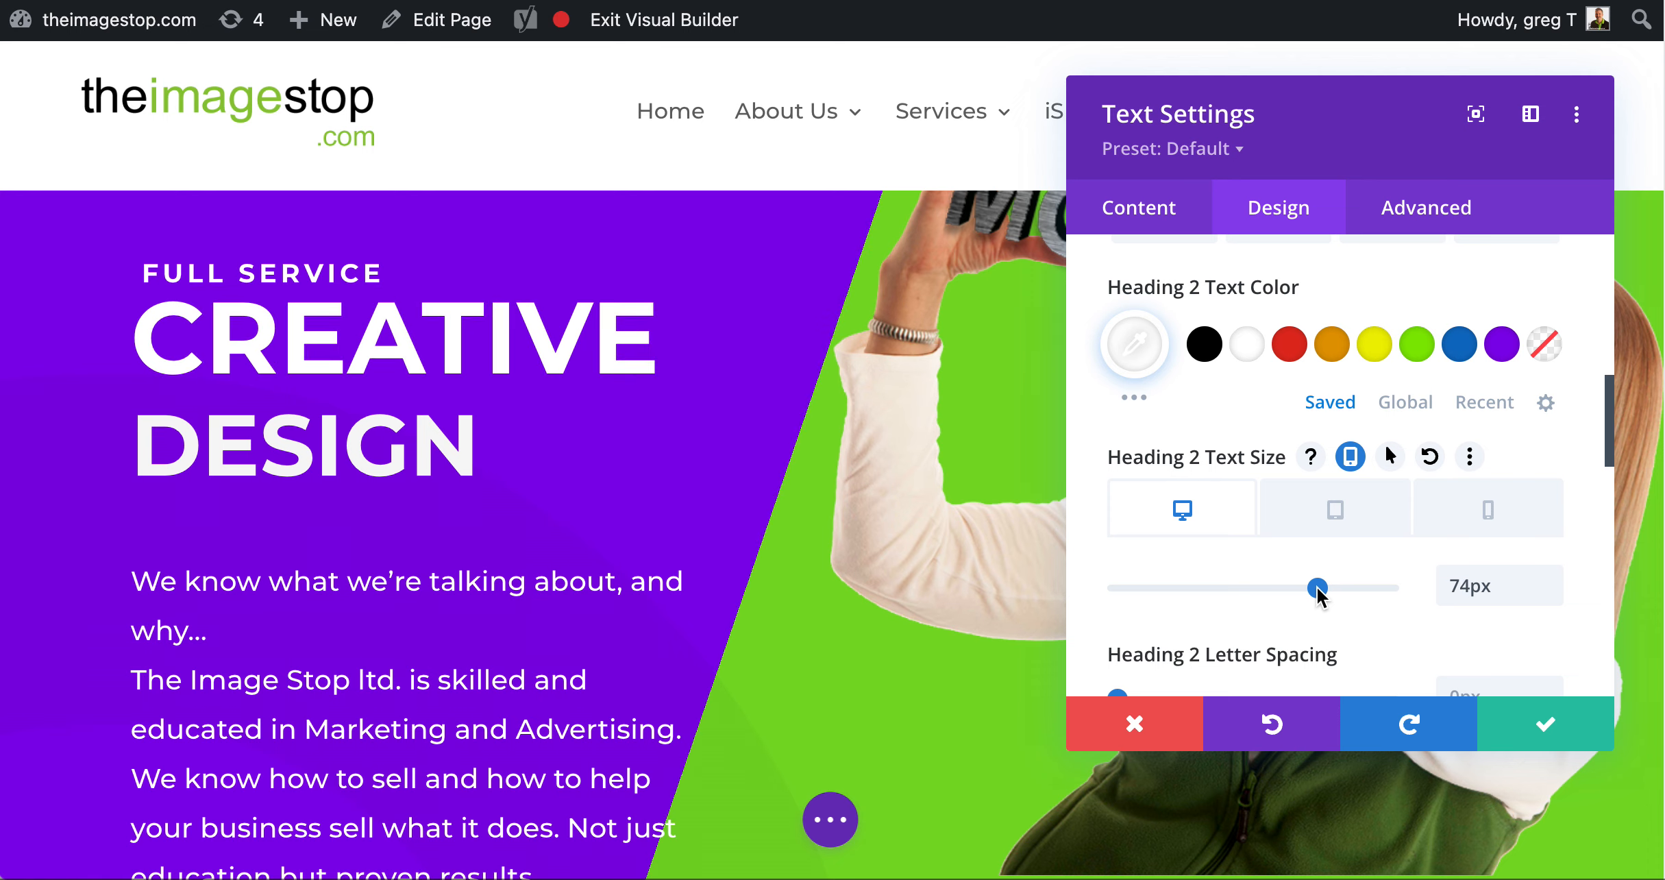
Set the "Creative Design" Heading 2 text size to 69px for tablet and 46px for phone, and save the module
{"action": "left_click", "coordinate": [1351, 531]}
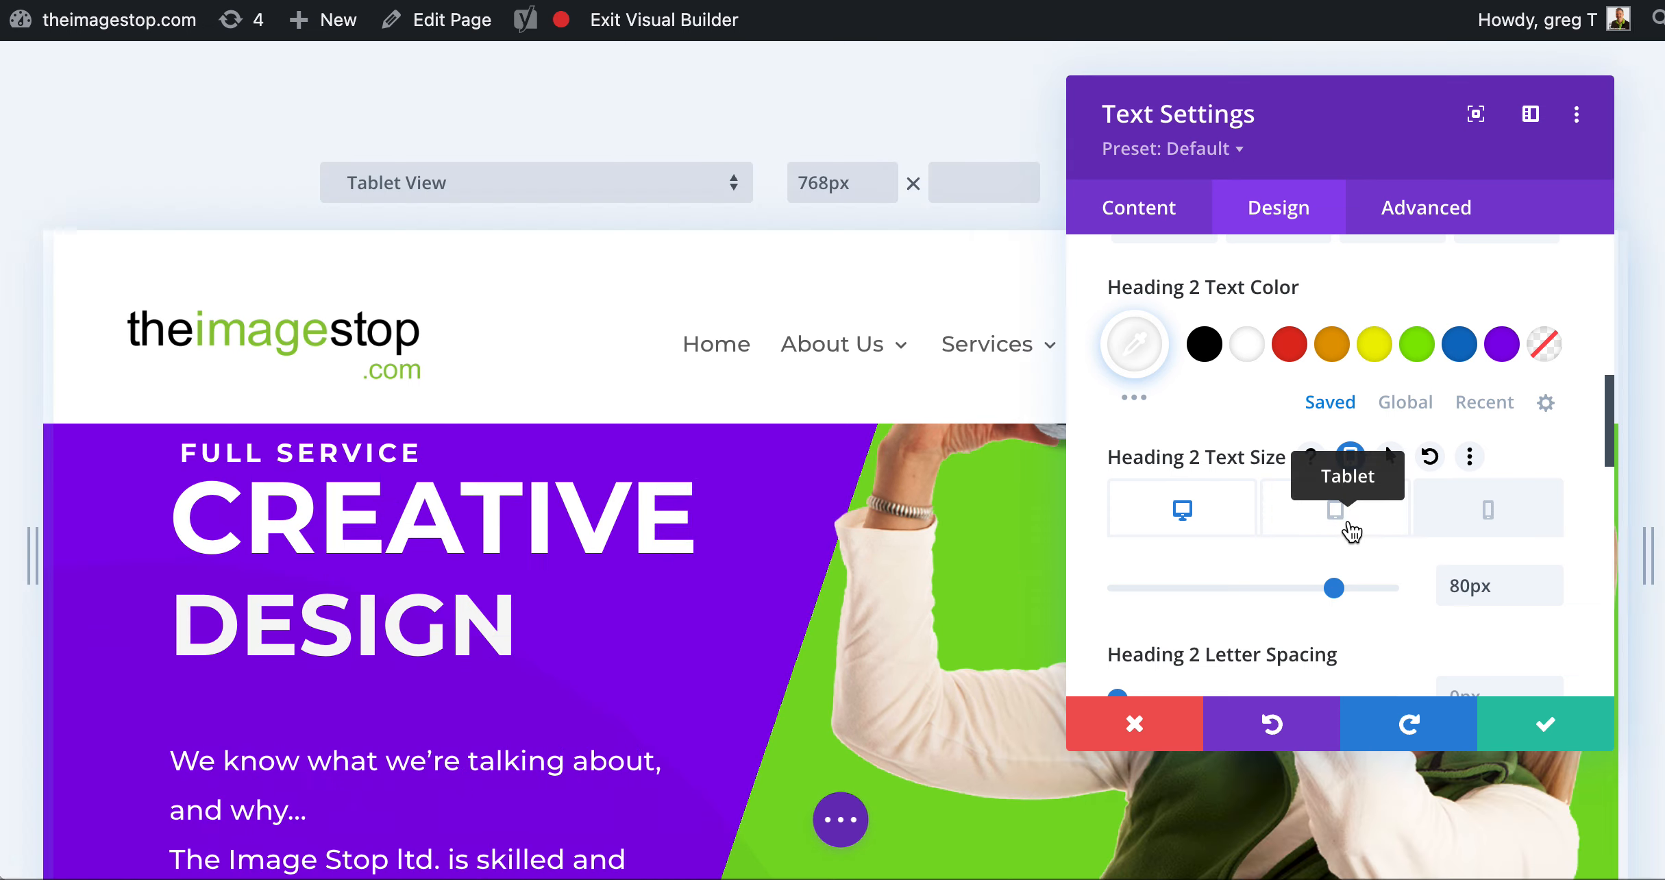
{"action": "scroll", "coordinate": [831, 512], "scroll_direction": "down", "scroll_amount": 11}
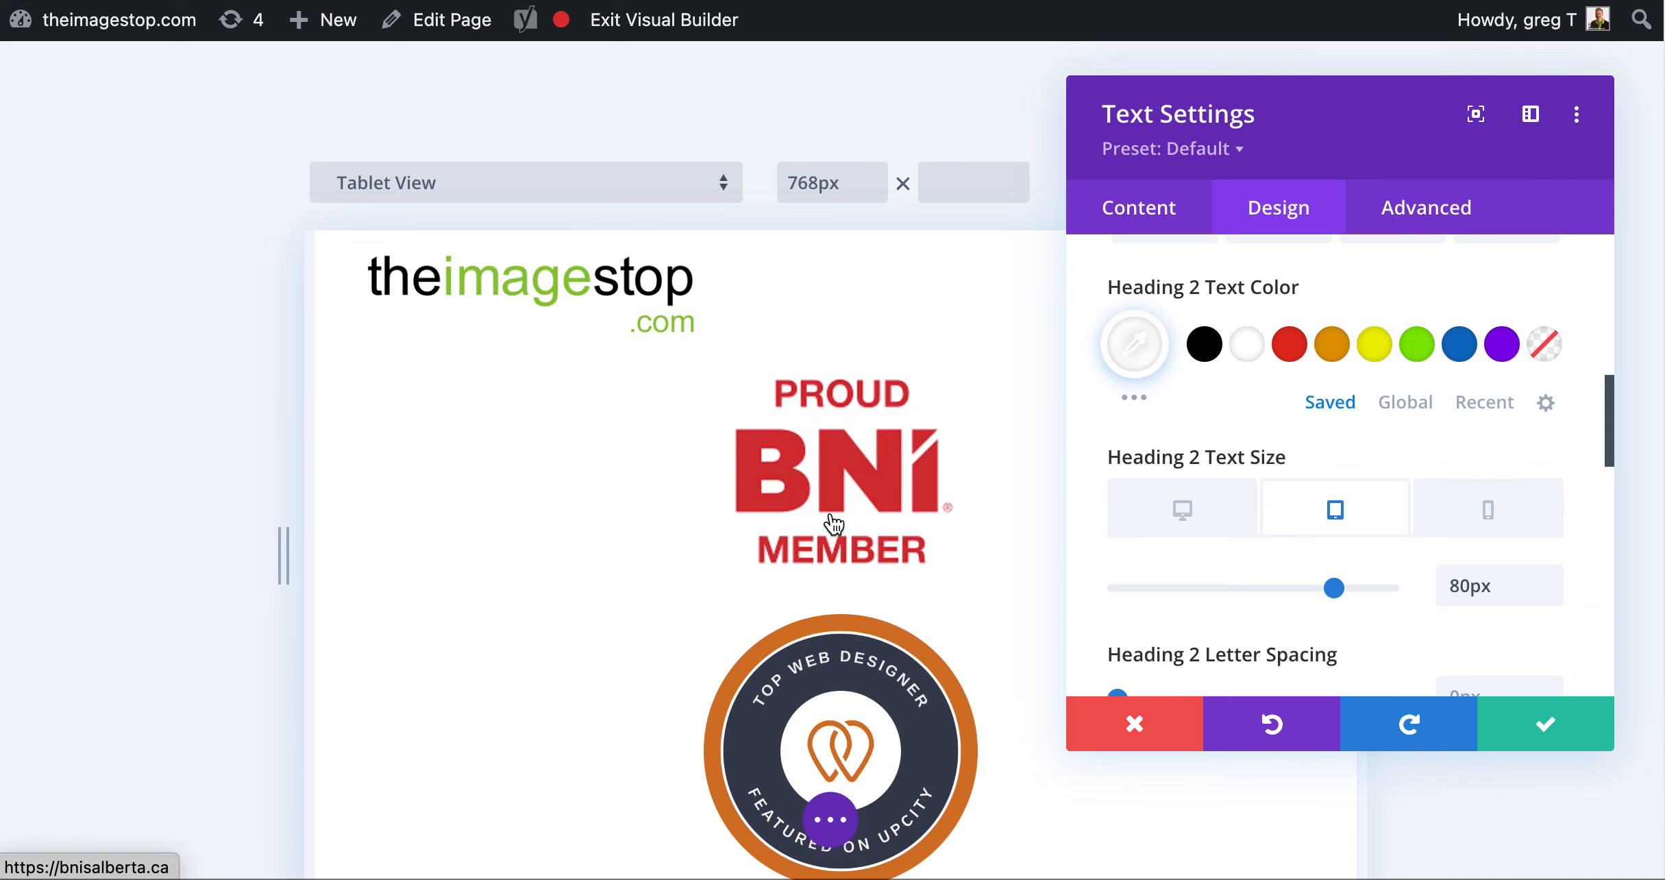
{"action": "left_click_drag", "start_coordinate": [1334, 587], "coordinate": [1304, 587]}
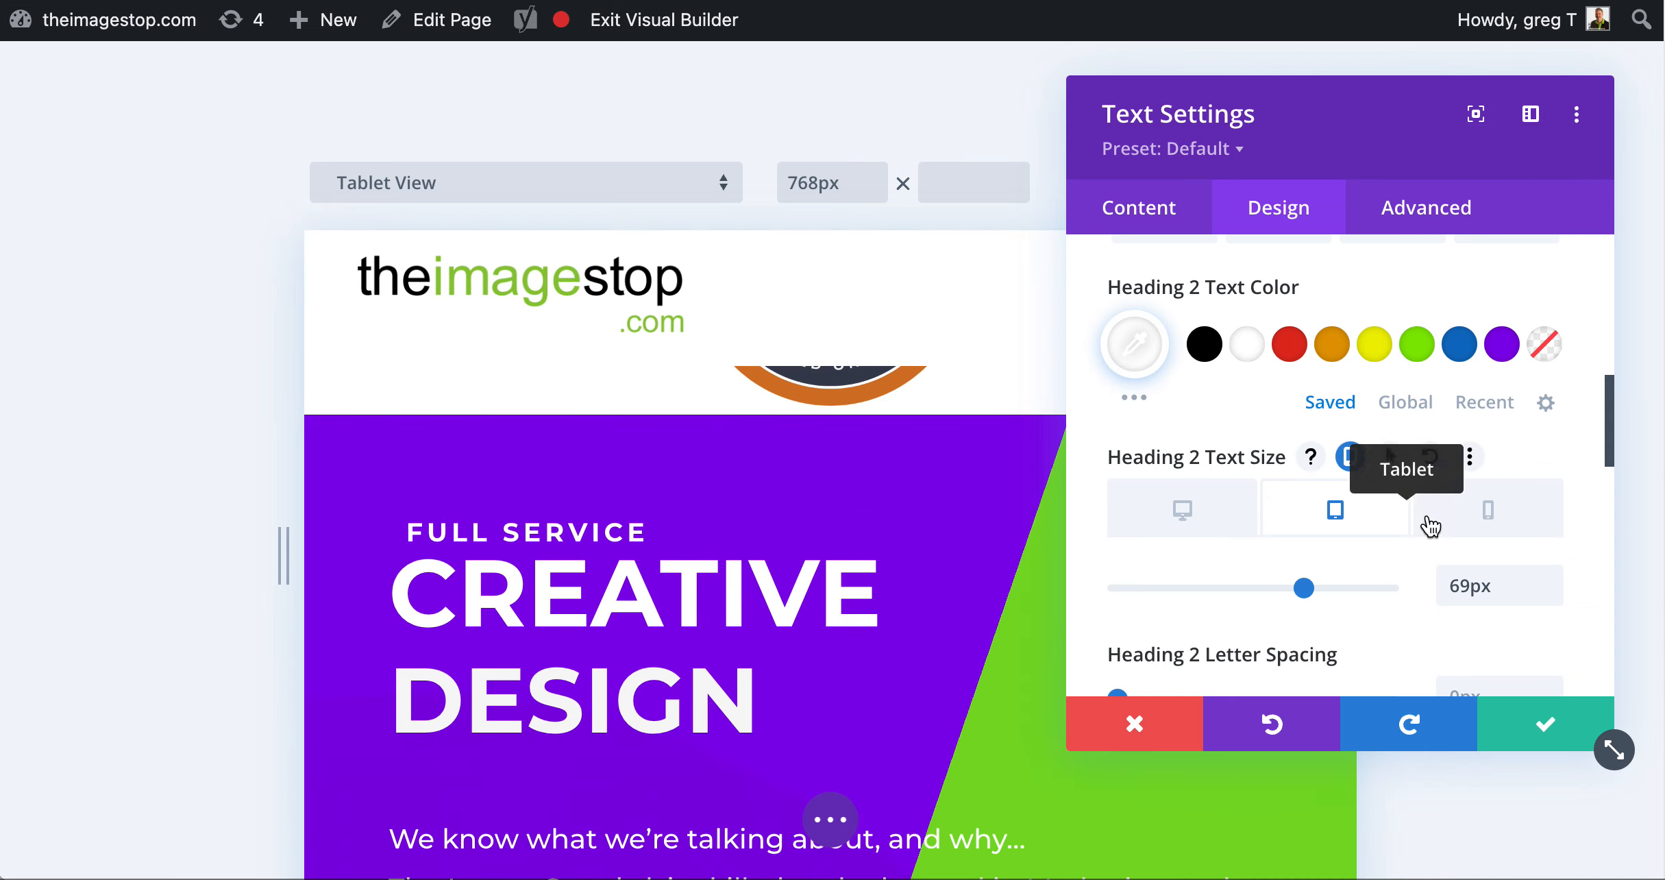
{"action": "left_click", "coordinate": [1482, 524]}
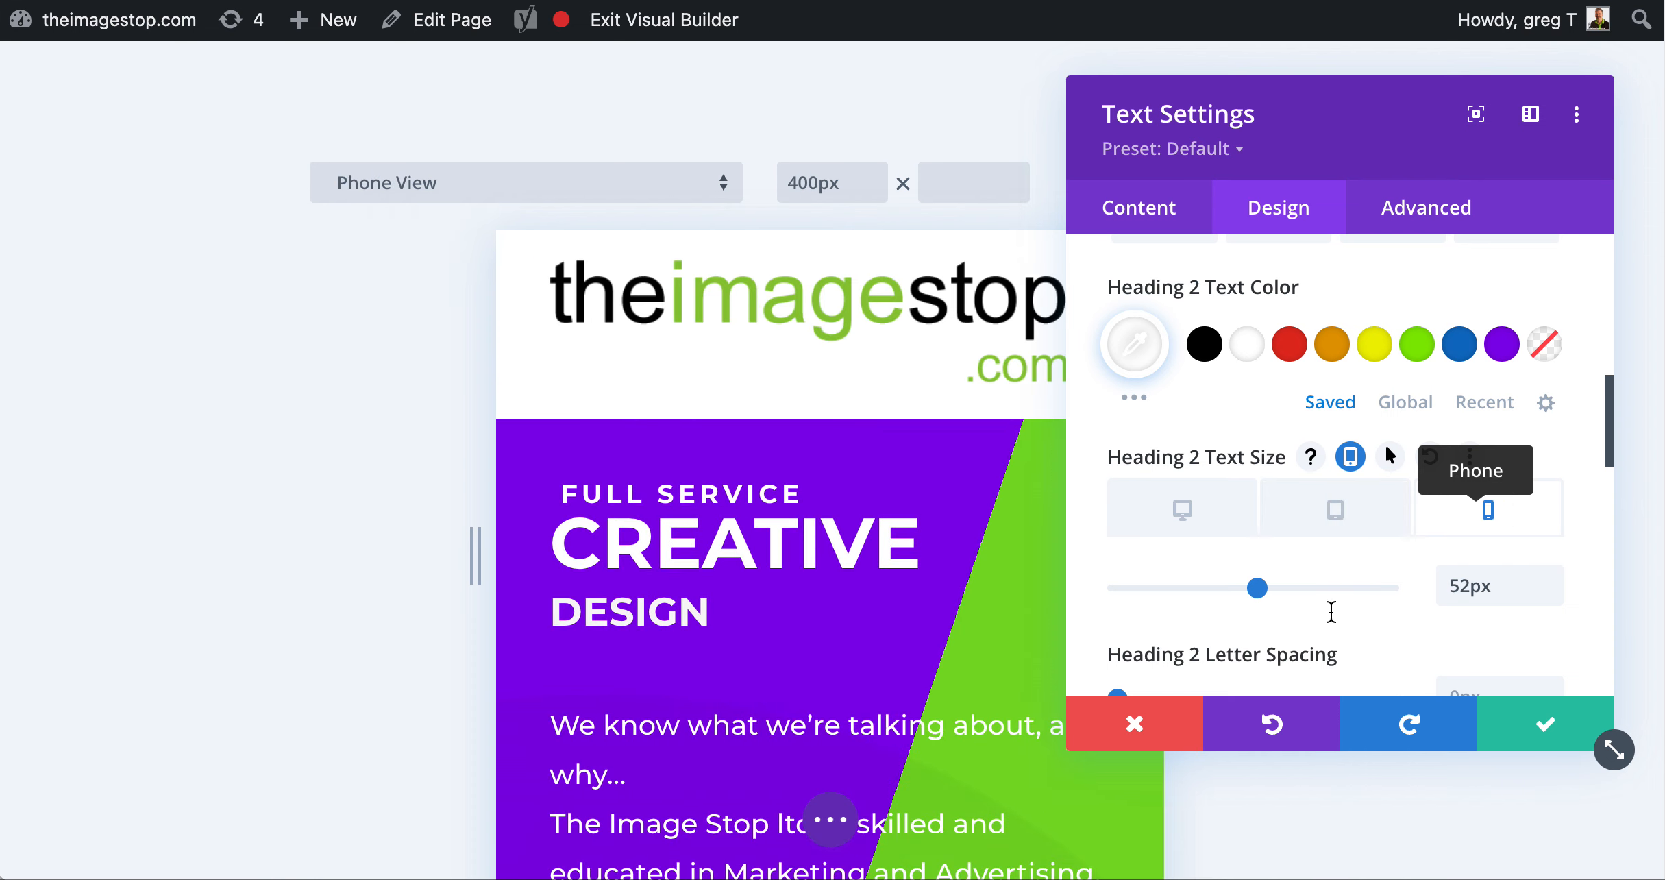
{"action": "left_click_drag", "start_coordinate": [1257, 587], "coordinate": [1245, 589]}
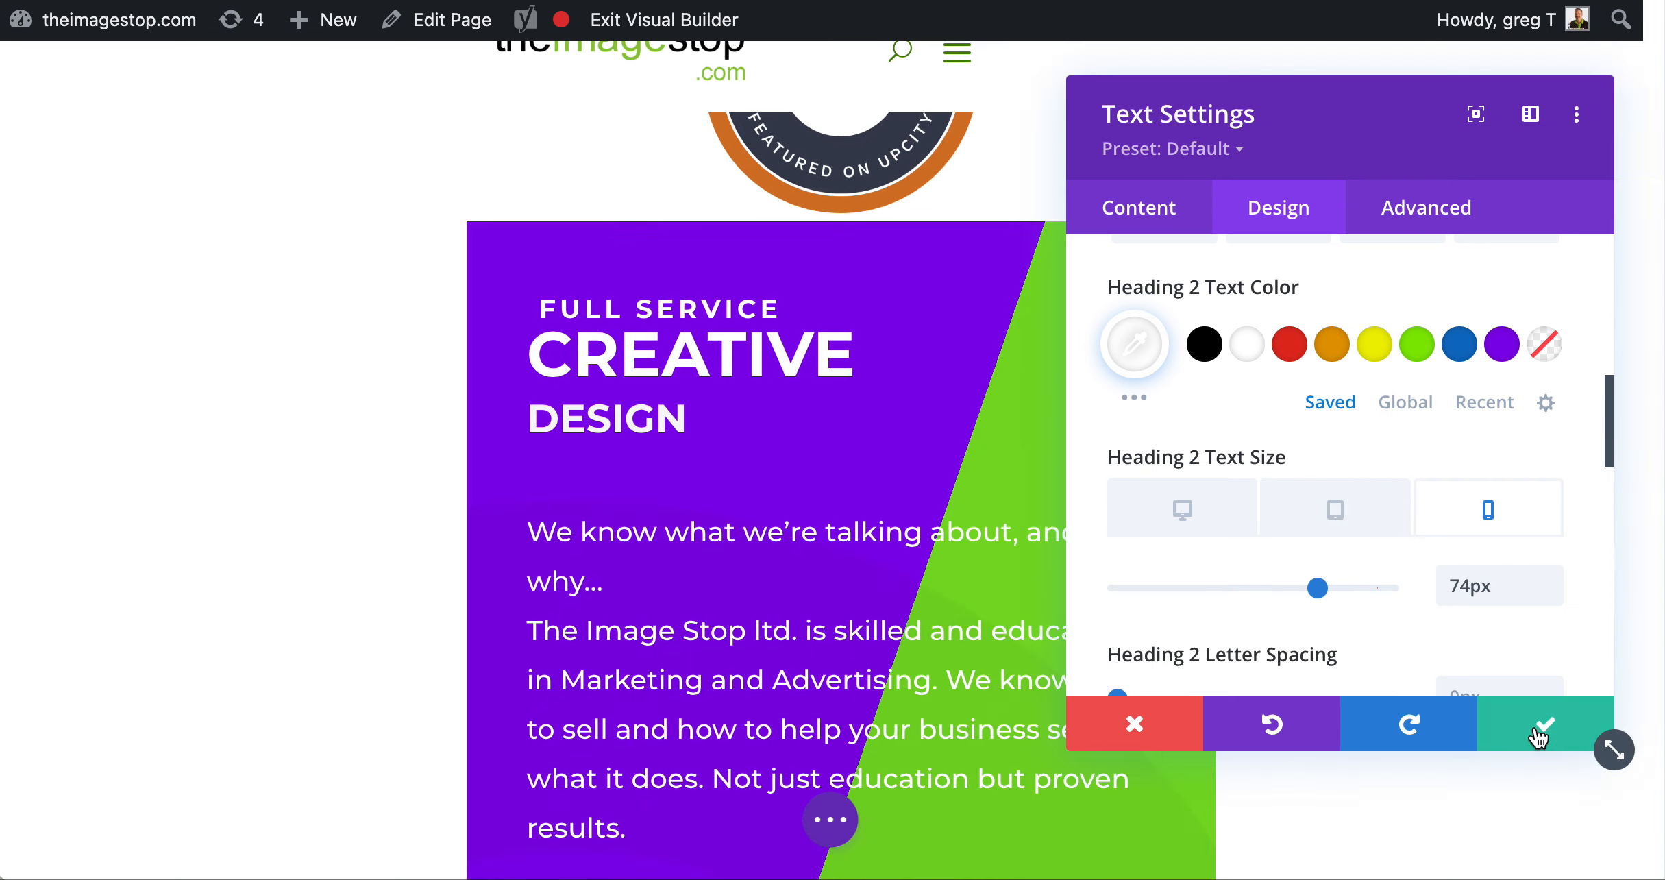
{"action": "left_click", "coordinate": [1538, 733]}
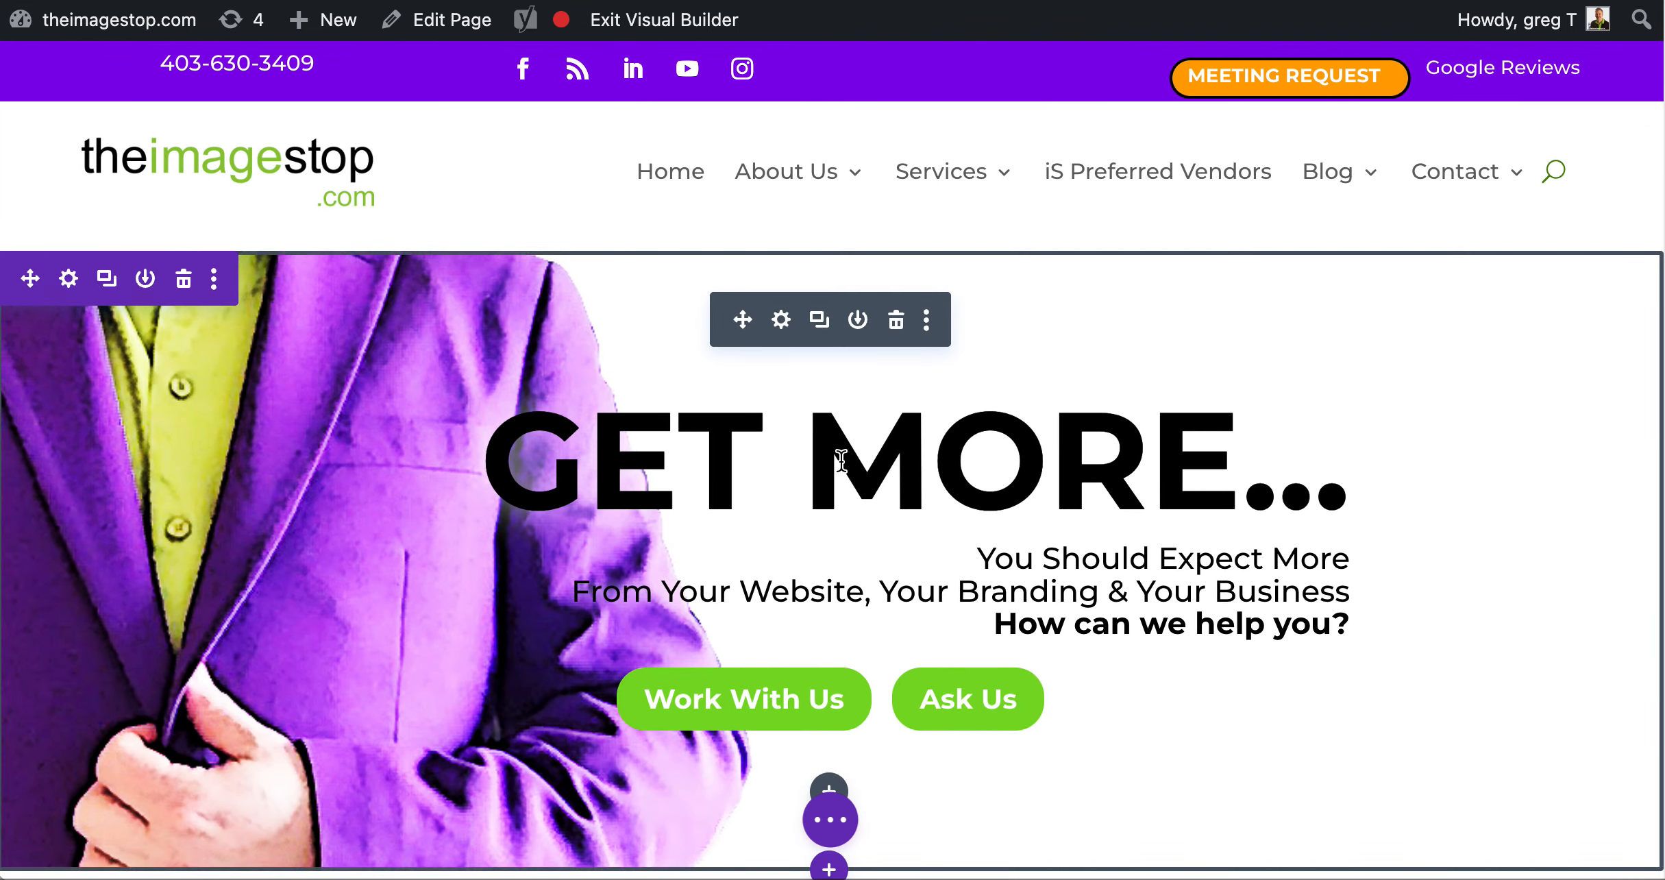
Save the page with its edited layout
{"action": "scroll", "coordinate": [850, 460], "scroll_direction": "down", "scroll_amount": 5}
{"action": "scroll", "coordinate": [850, 460], "scroll_direction": "down", "scroll_amount": 8}
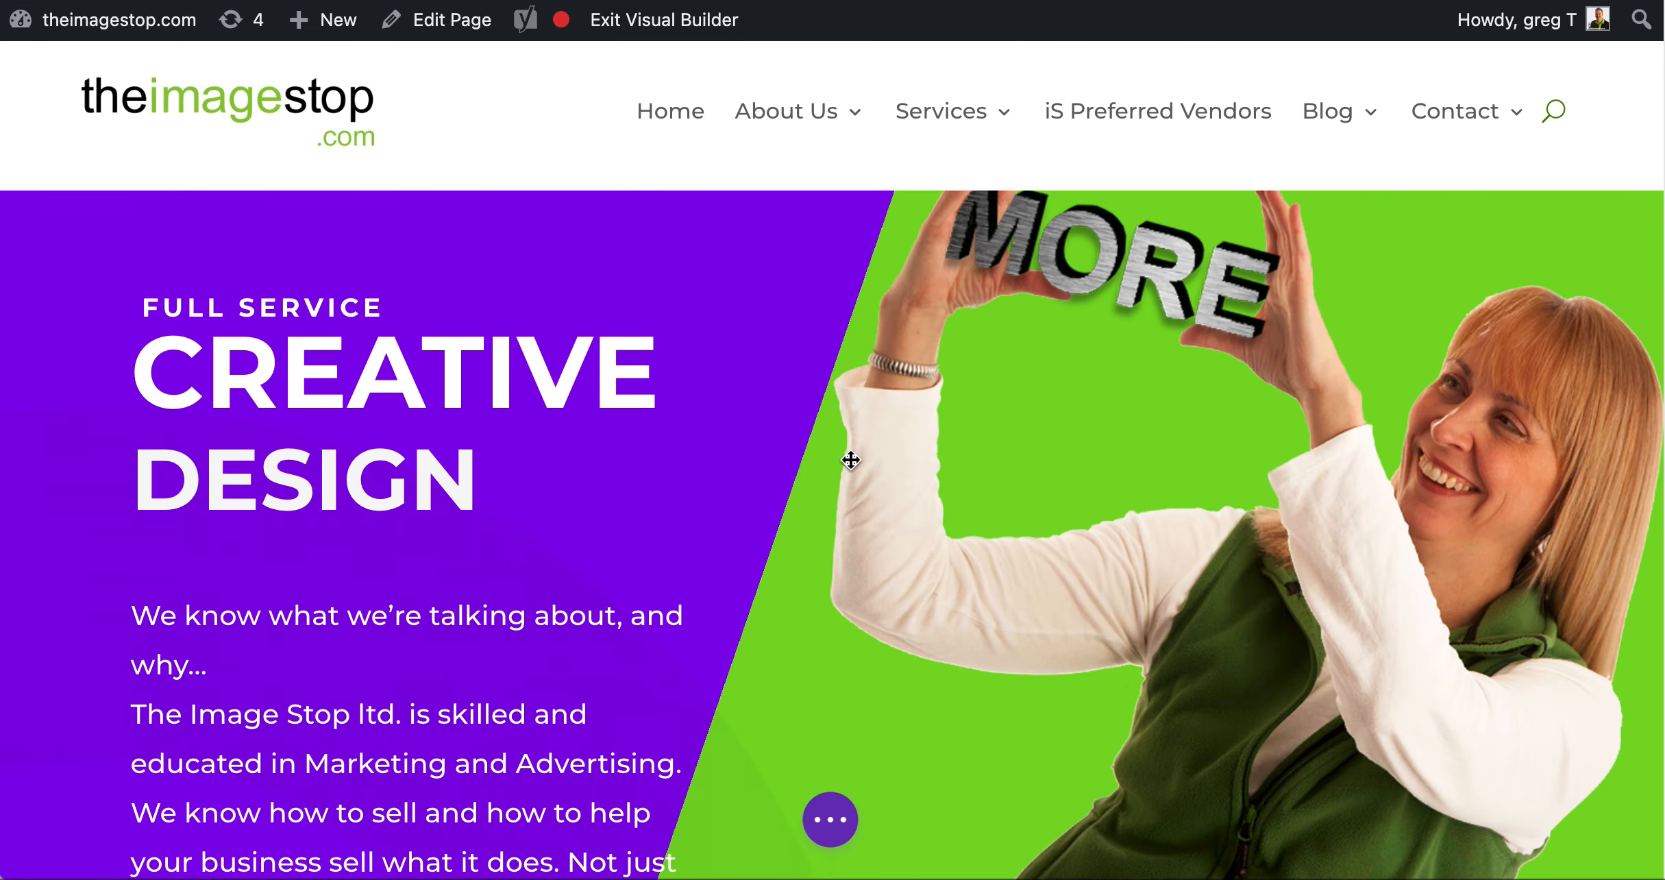
{"action": "left_click", "coordinate": [831, 819]}
{"action": "left_click", "coordinate": [1575, 829]}
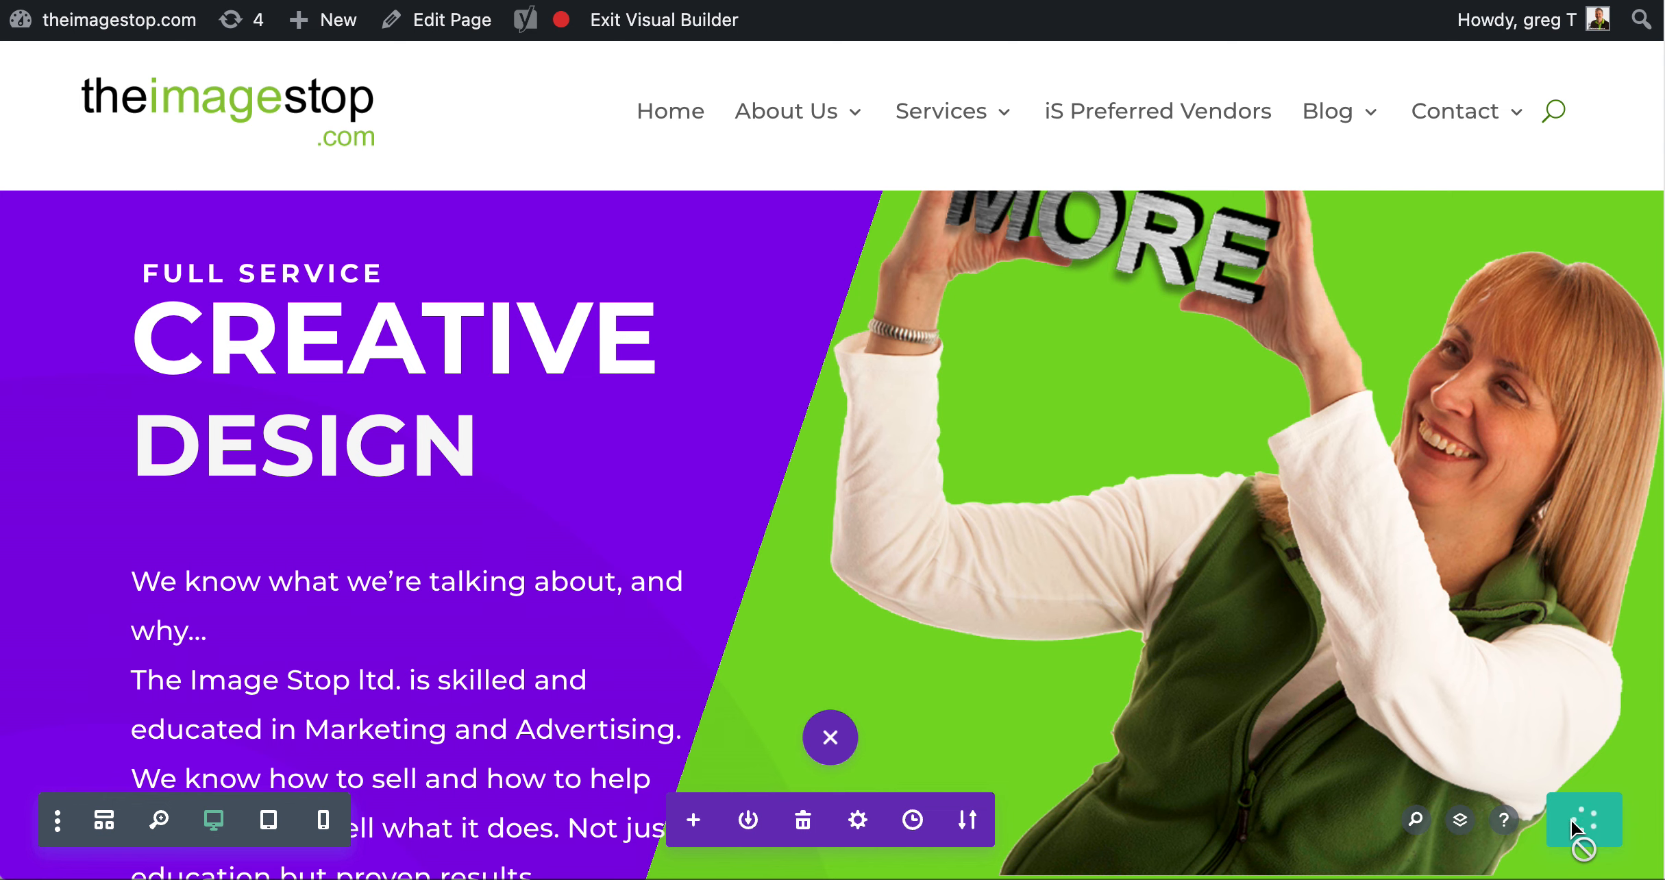
Browse the full list of modules that can be inserted below the customer reviews slider, and close it without adding one
{"action": "scroll", "coordinate": [1326, 548], "scroll_direction": "down", "scroll_amount": 8}
{"action": "scroll", "coordinate": [1327, 547], "scroll_direction": "down", "scroll_amount": 3}
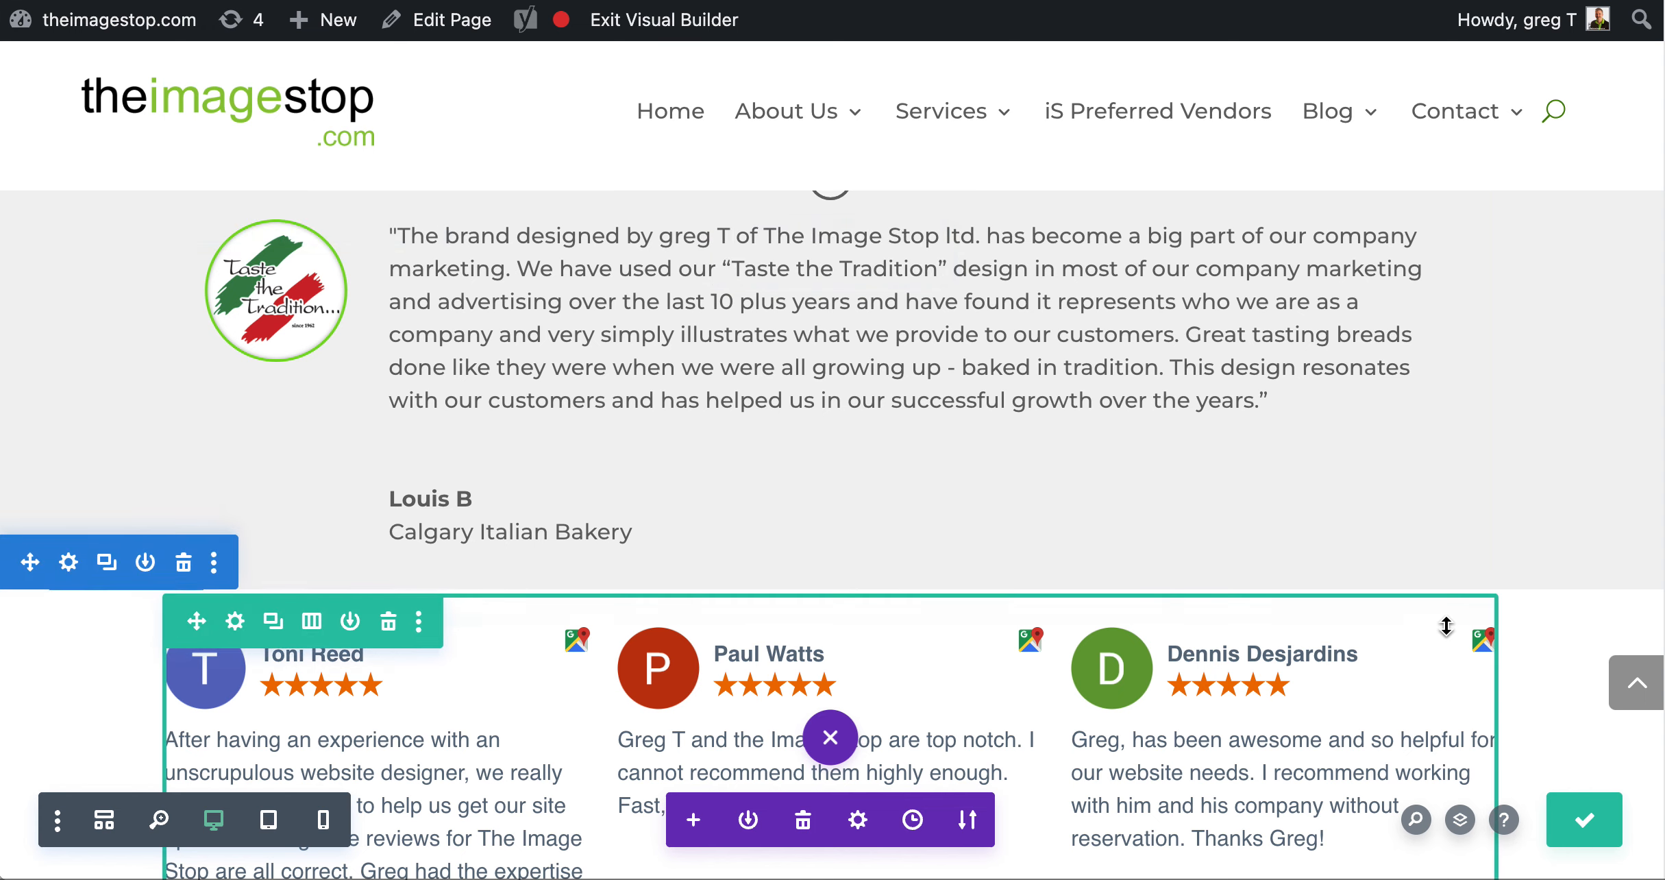
{"action": "scroll", "coordinate": [1445, 626], "scroll_direction": "down", "scroll_amount": 7}
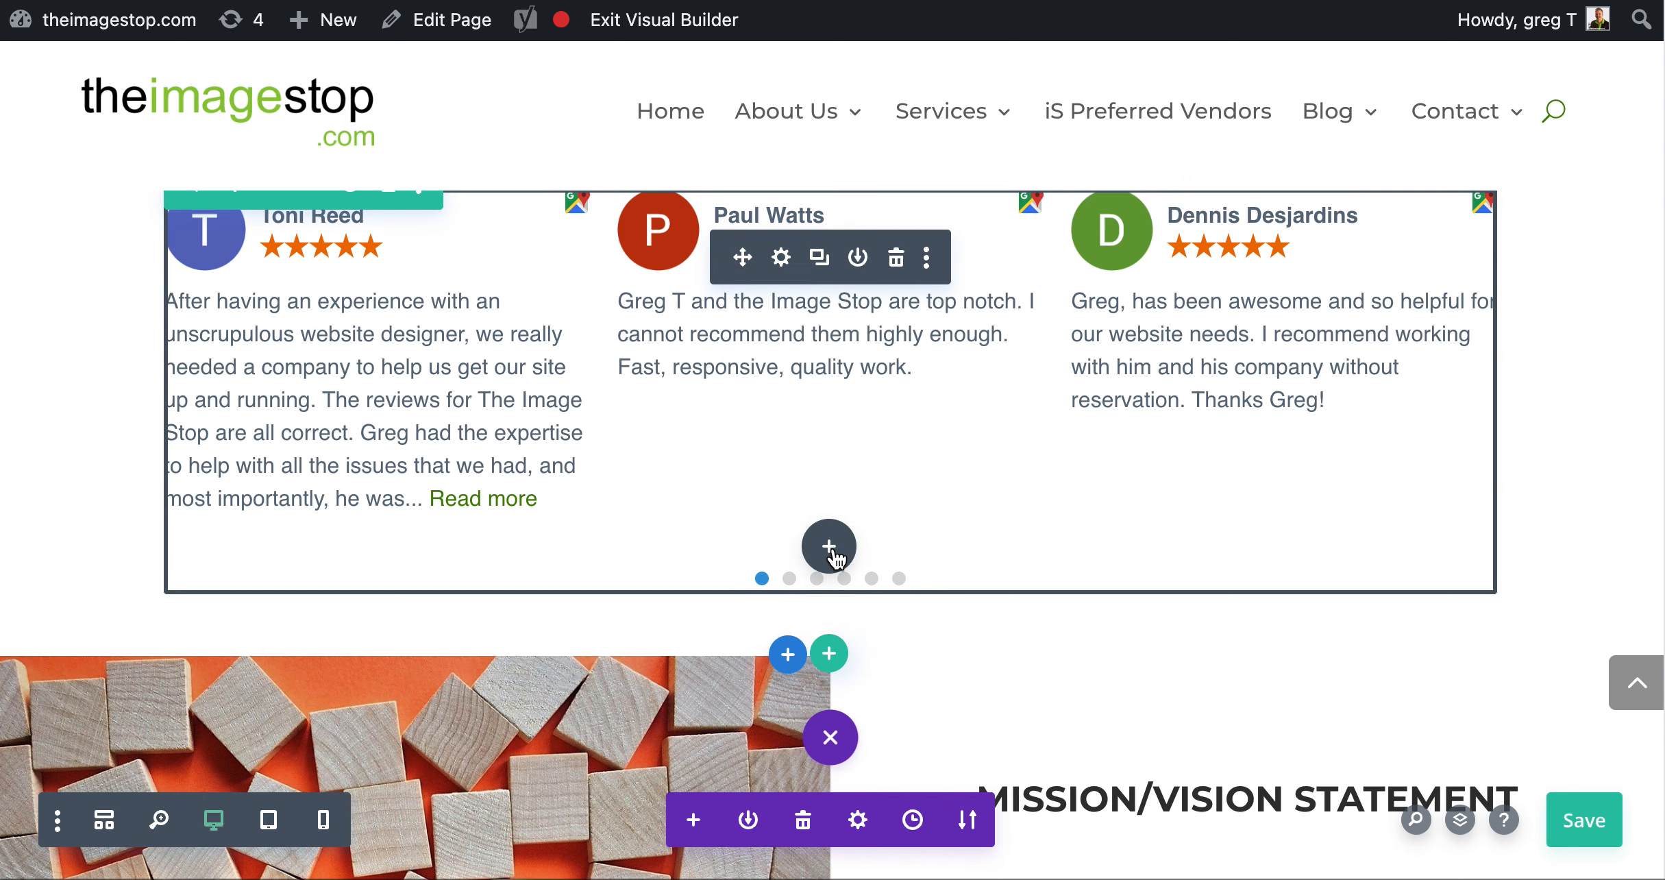
{"action": "left_click", "coordinate": [829, 544]}
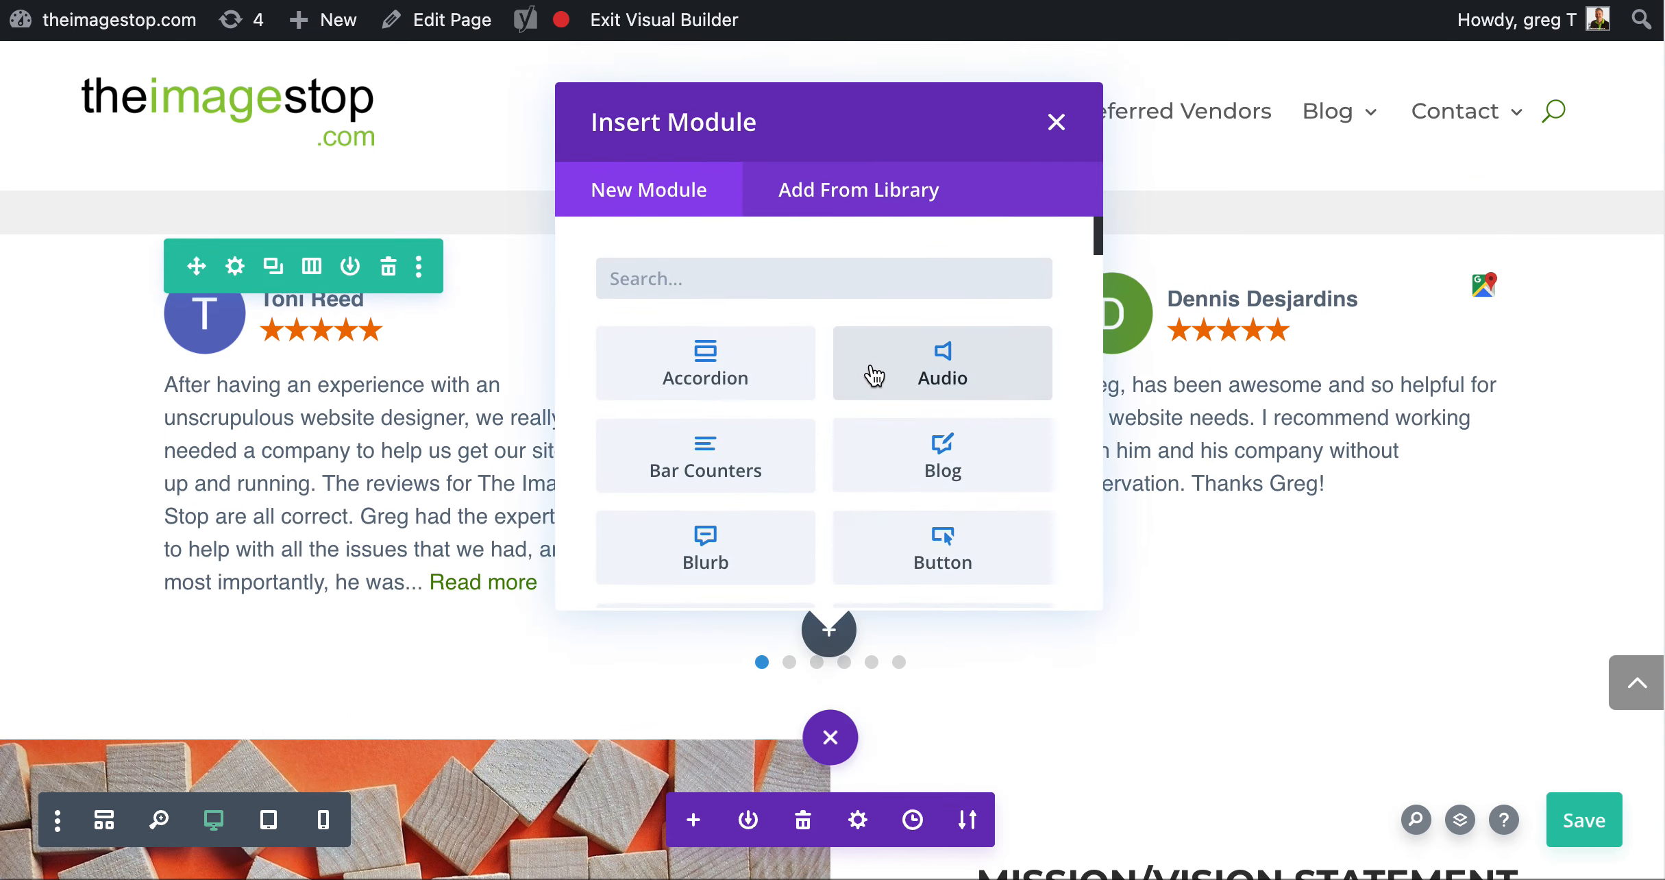
{"action": "scroll", "coordinate": [1048, 420], "scroll_direction": "down", "scroll_amount": 1}
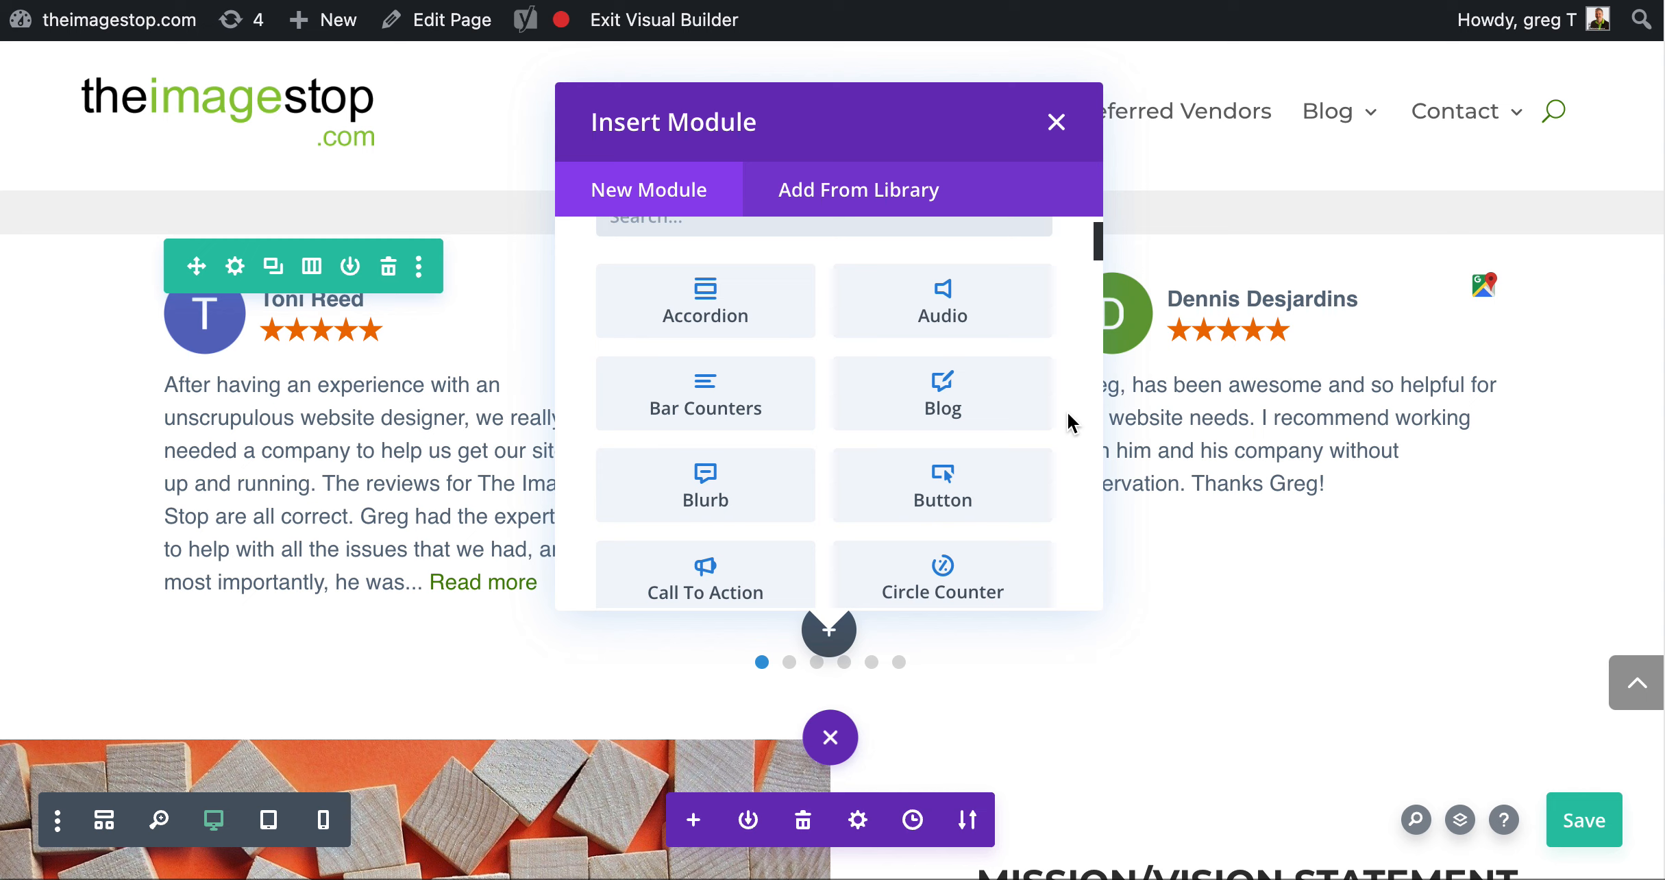
{"action": "scroll", "coordinate": [1070, 423], "scroll_direction": "down", "scroll_amount": 2}
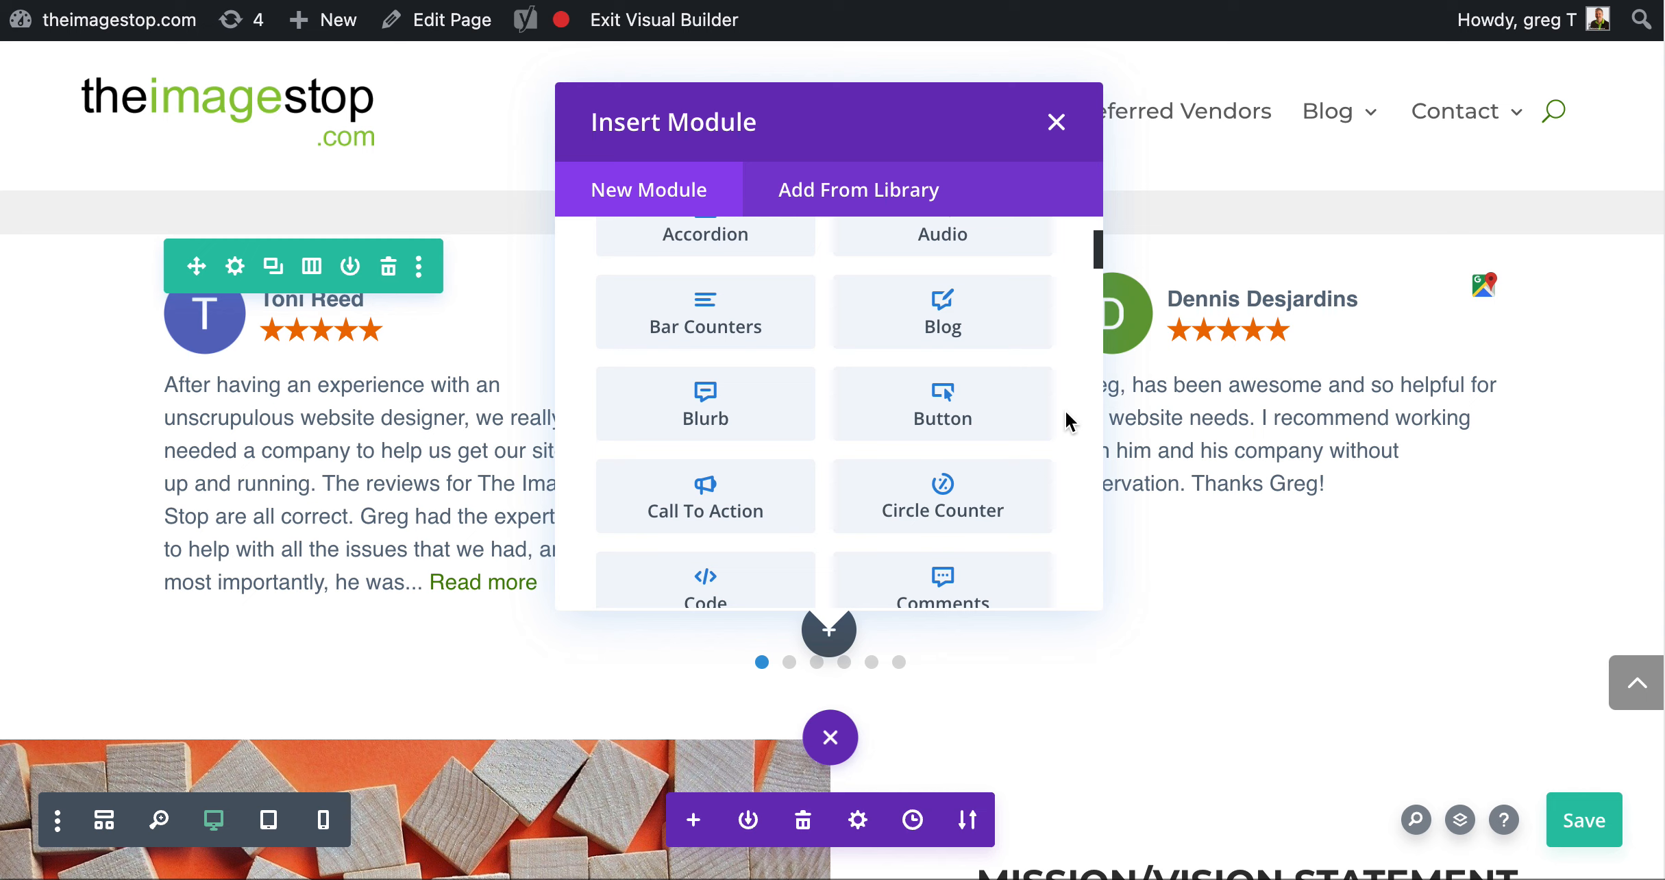
{"action": "scroll", "coordinate": [980, 444], "scroll_direction": "down", "scroll_amount": 6}
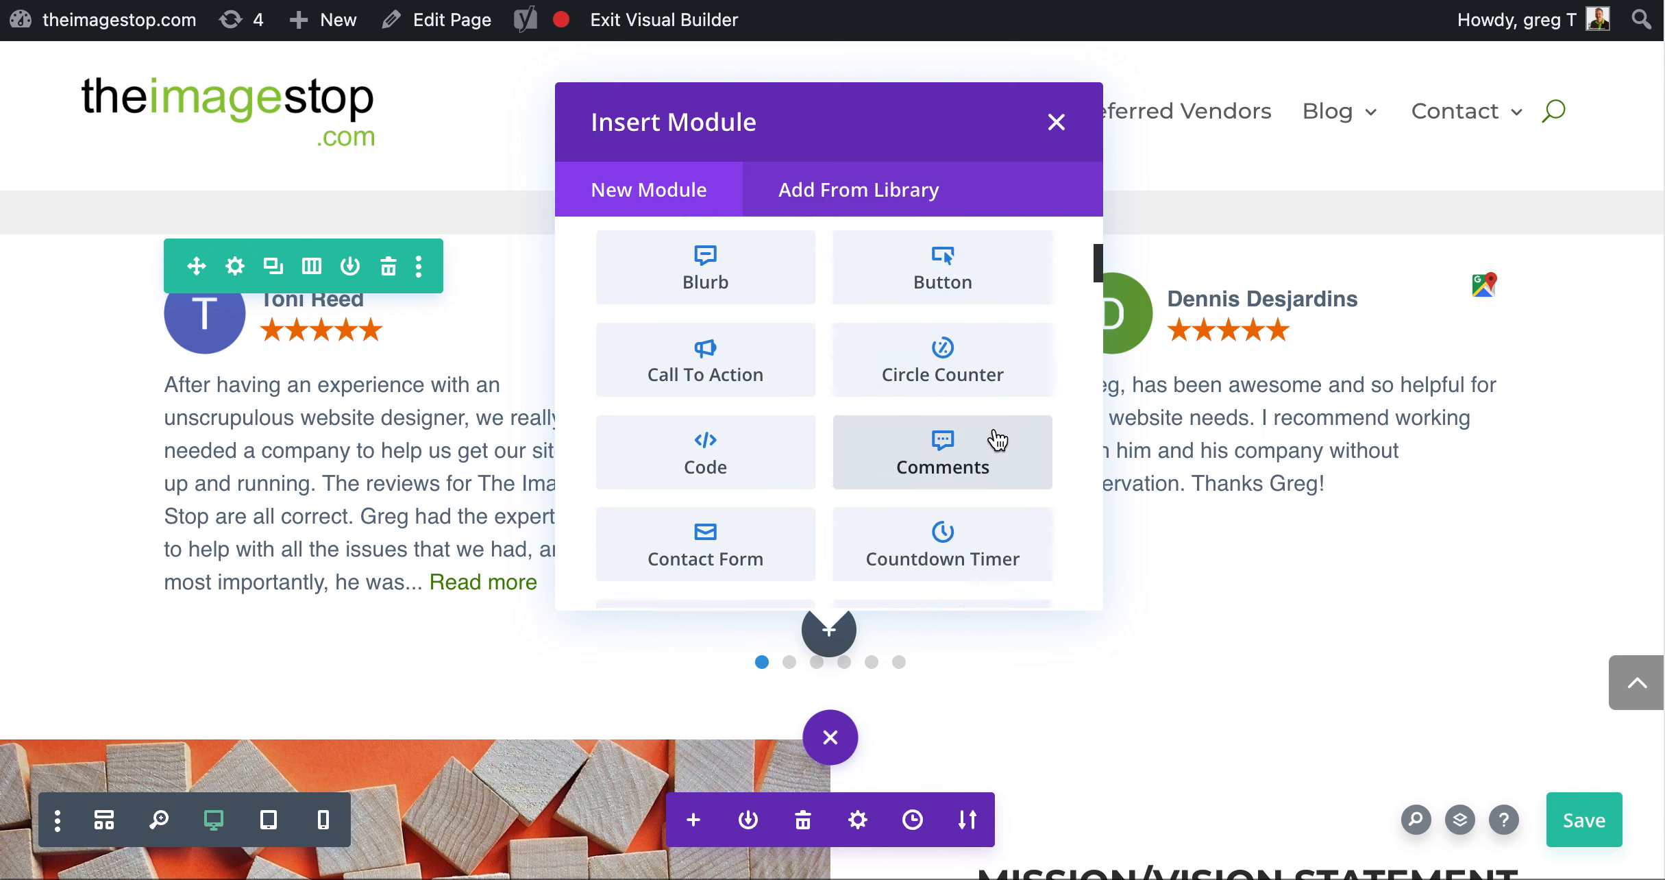
{"action": "scroll", "coordinate": [997, 440], "scroll_direction": "down", "scroll_amount": 7}
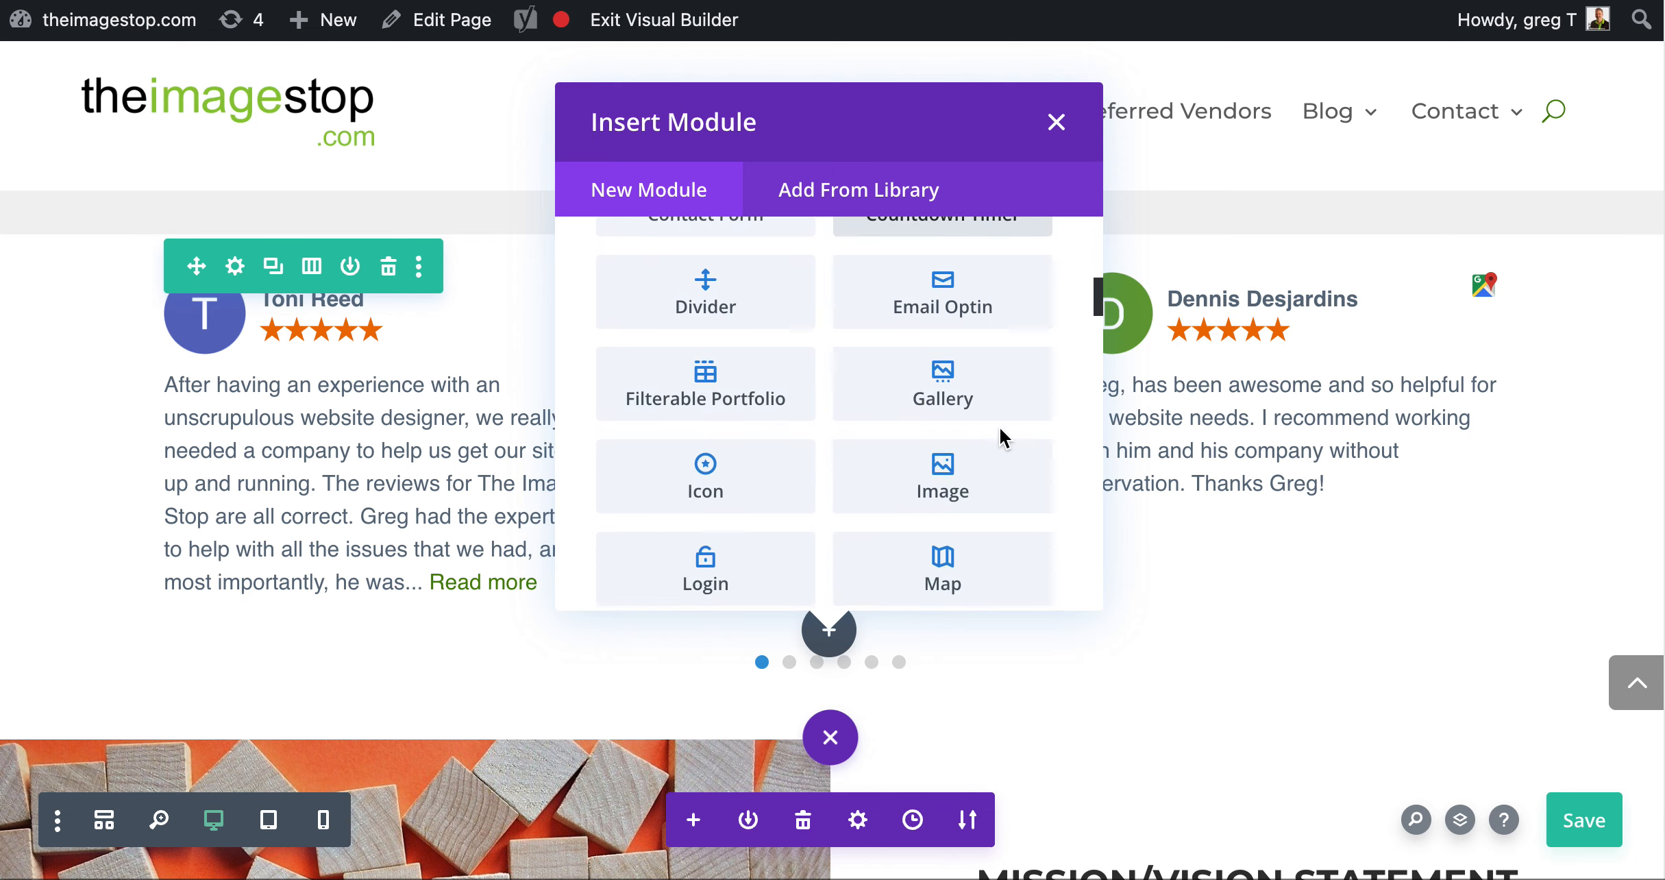
{"action": "scroll", "coordinate": [1004, 439], "scroll_direction": "down", "scroll_amount": 7}
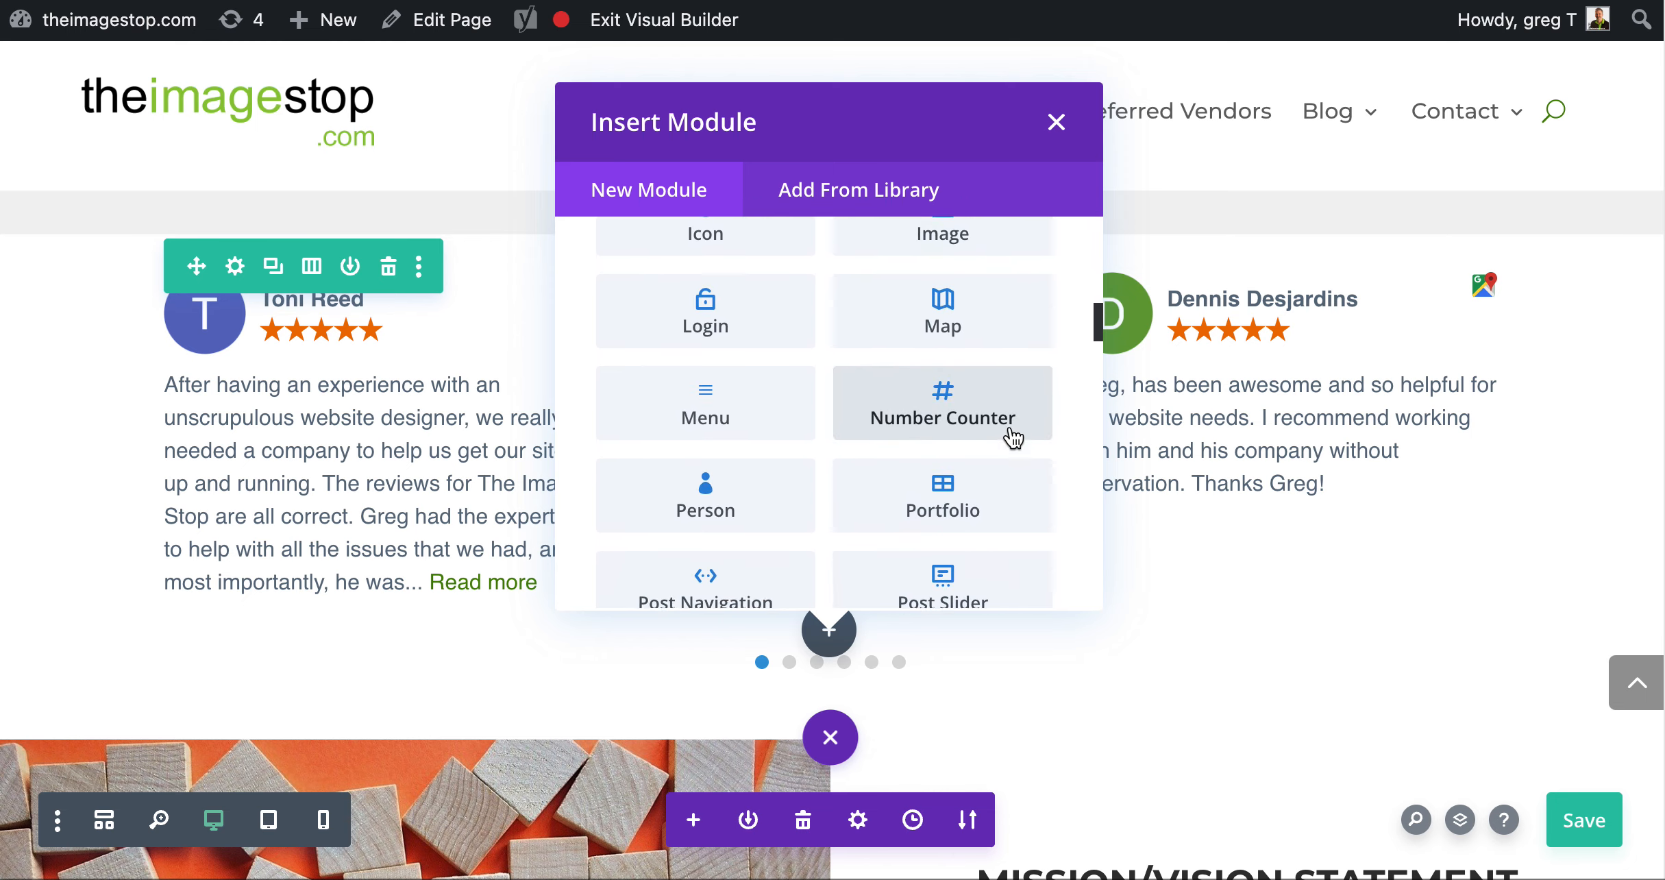
{"action": "scroll", "coordinate": [1014, 437], "scroll_direction": "down", "scroll_amount": 3}
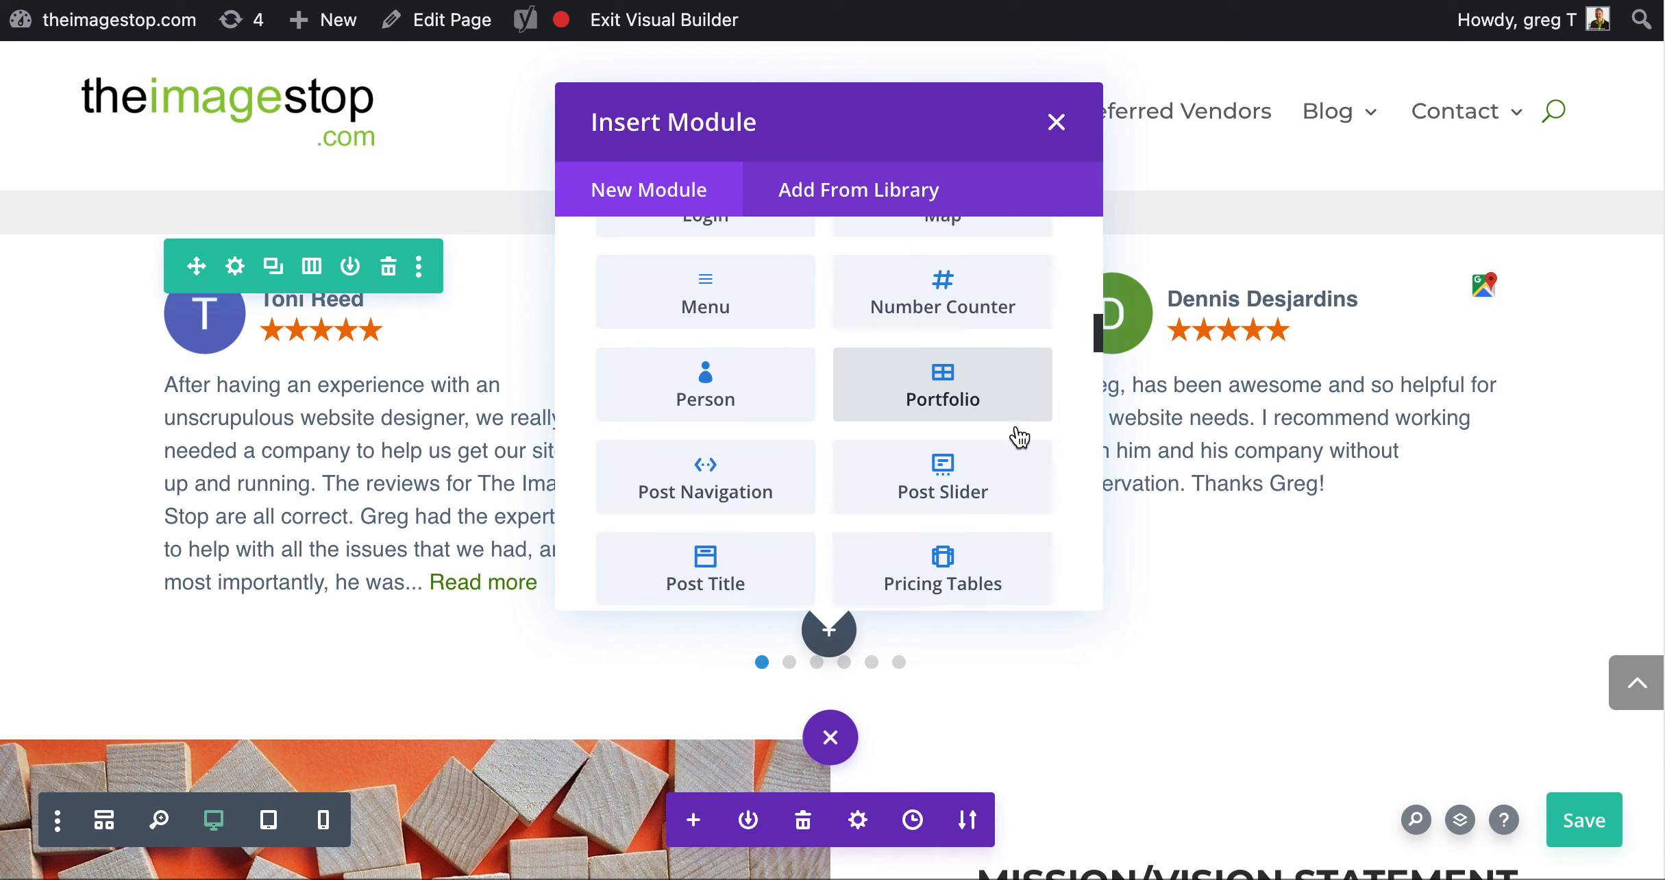
{"action": "scroll", "coordinate": [1020, 437], "scroll_direction": "down", "scroll_amount": 7}
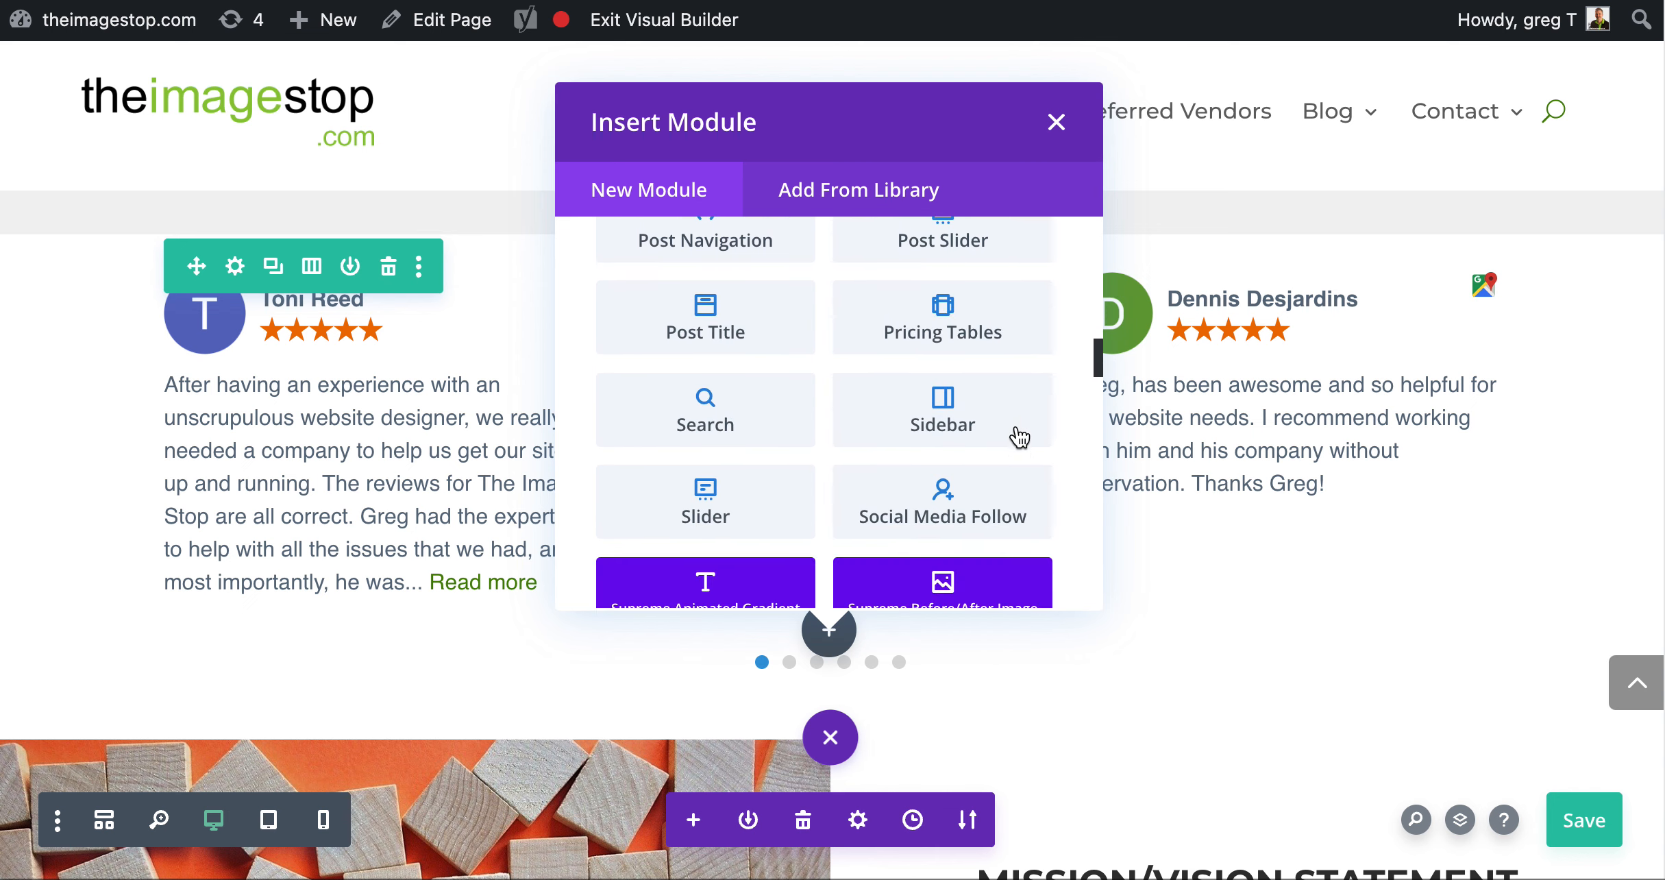
{"action": "scroll", "coordinate": [1020, 437], "scroll_direction": "down", "scroll_amount": 5}
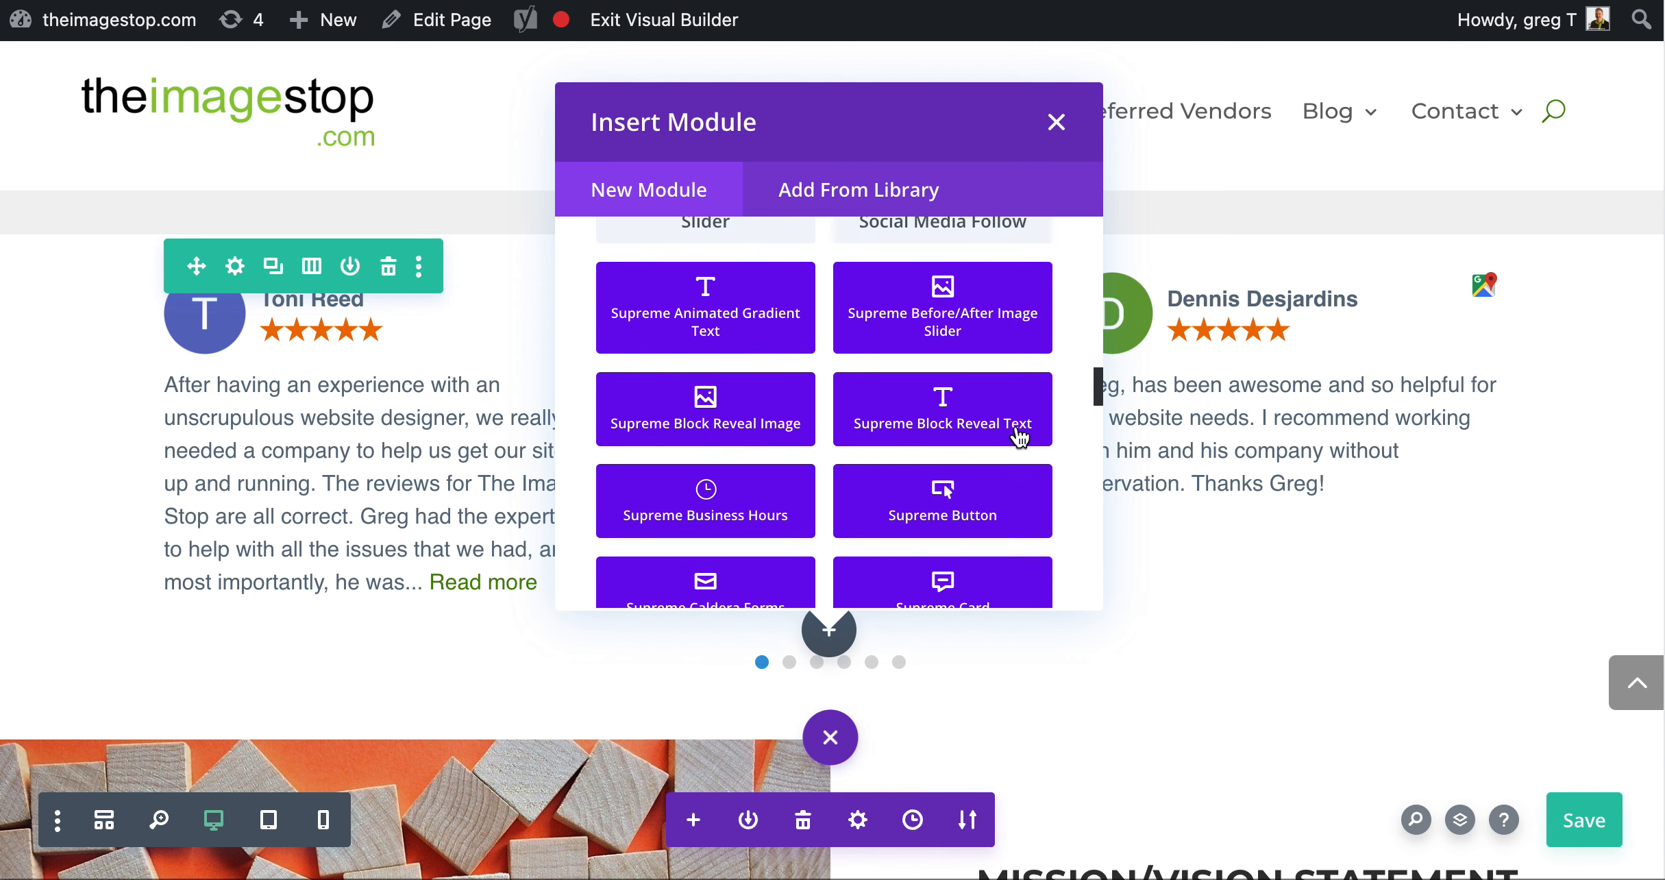
{"action": "scroll", "coordinate": [1021, 438], "scroll_direction": "down", "scroll_amount": 2}
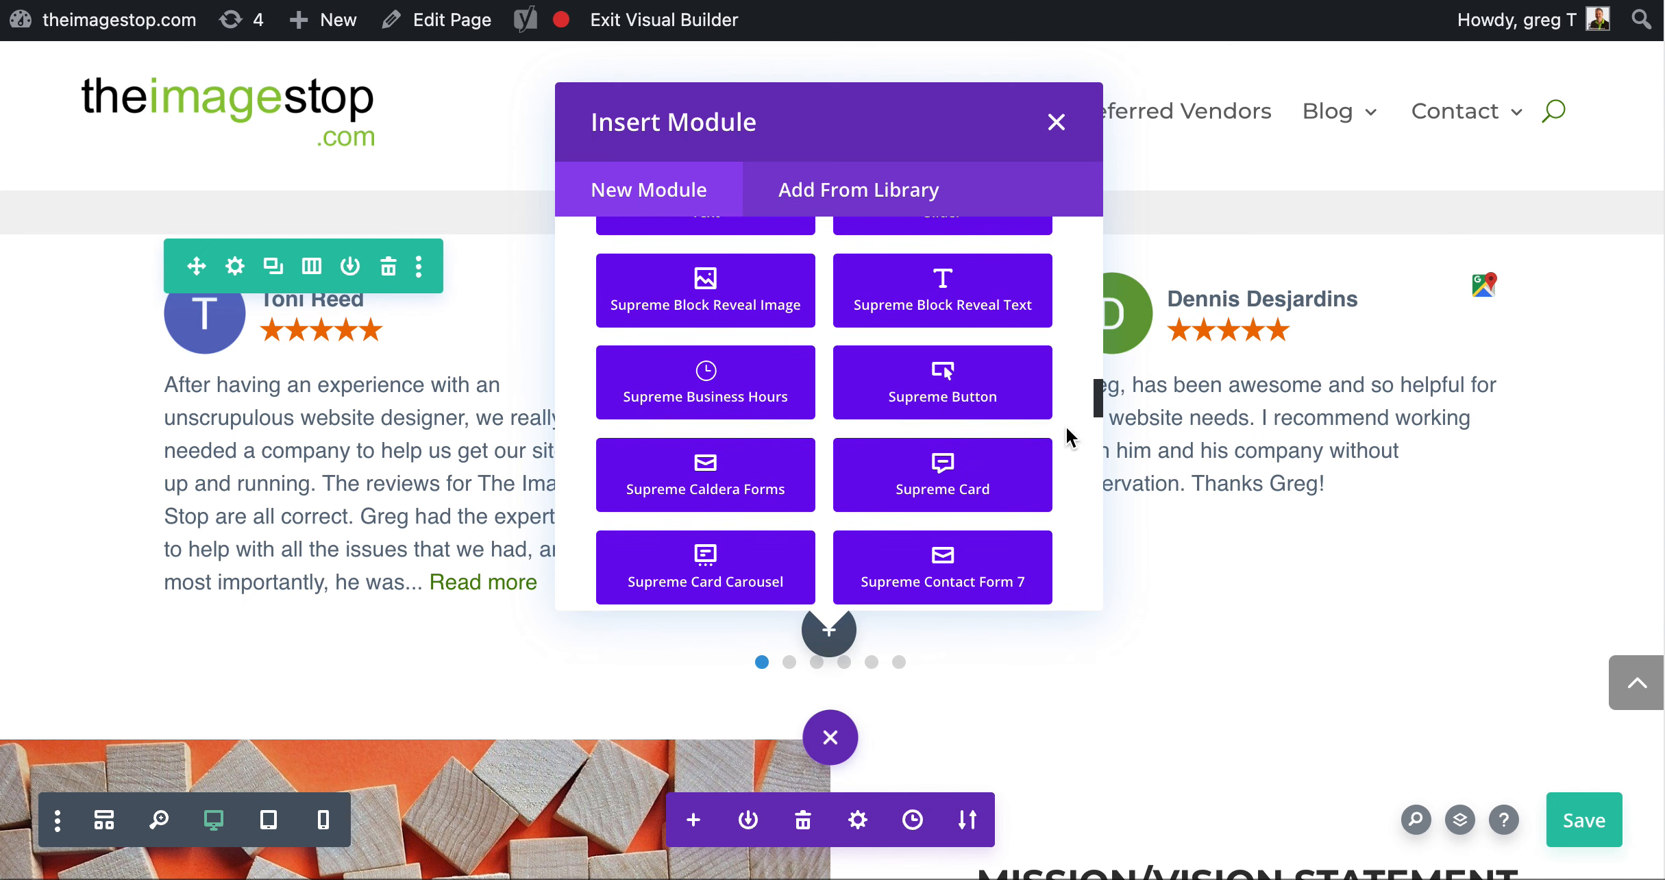
{"action": "scroll", "coordinate": [1070, 437], "scroll_direction": "down", "scroll_amount": 1}
{"action": "scroll", "coordinate": [1070, 438], "scroll_direction": "down", "scroll_amount": 4}
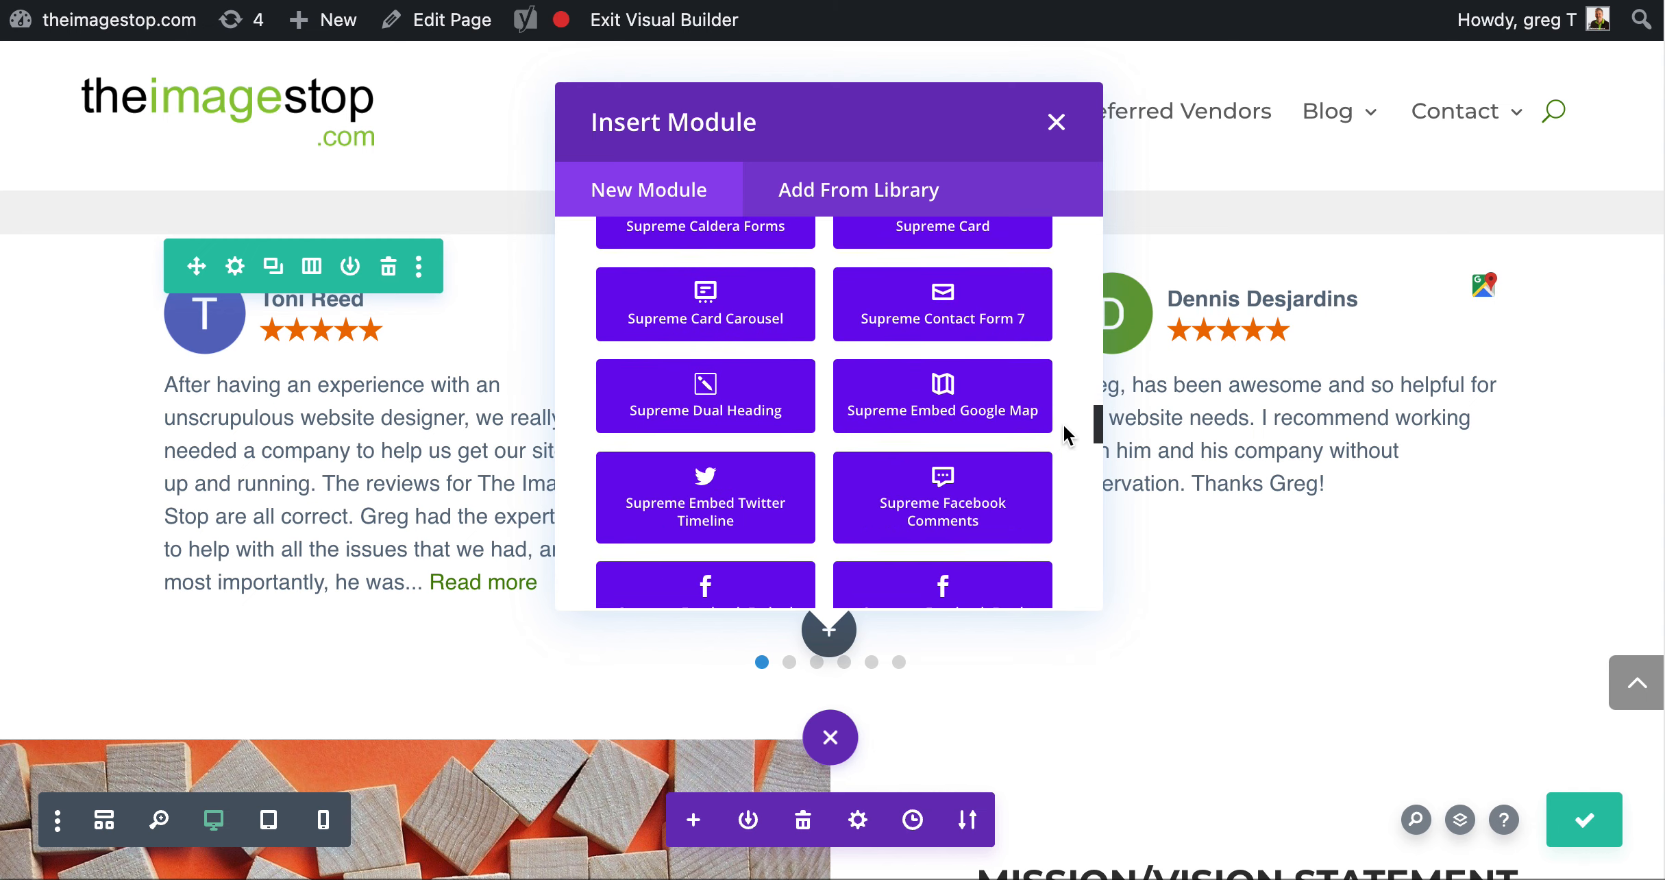
{"action": "scroll", "coordinate": [1064, 428], "scroll_direction": "down", "scroll_amount": 4}
{"action": "scroll", "coordinate": [1064, 435], "scroll_direction": "down", "scroll_amount": 3}
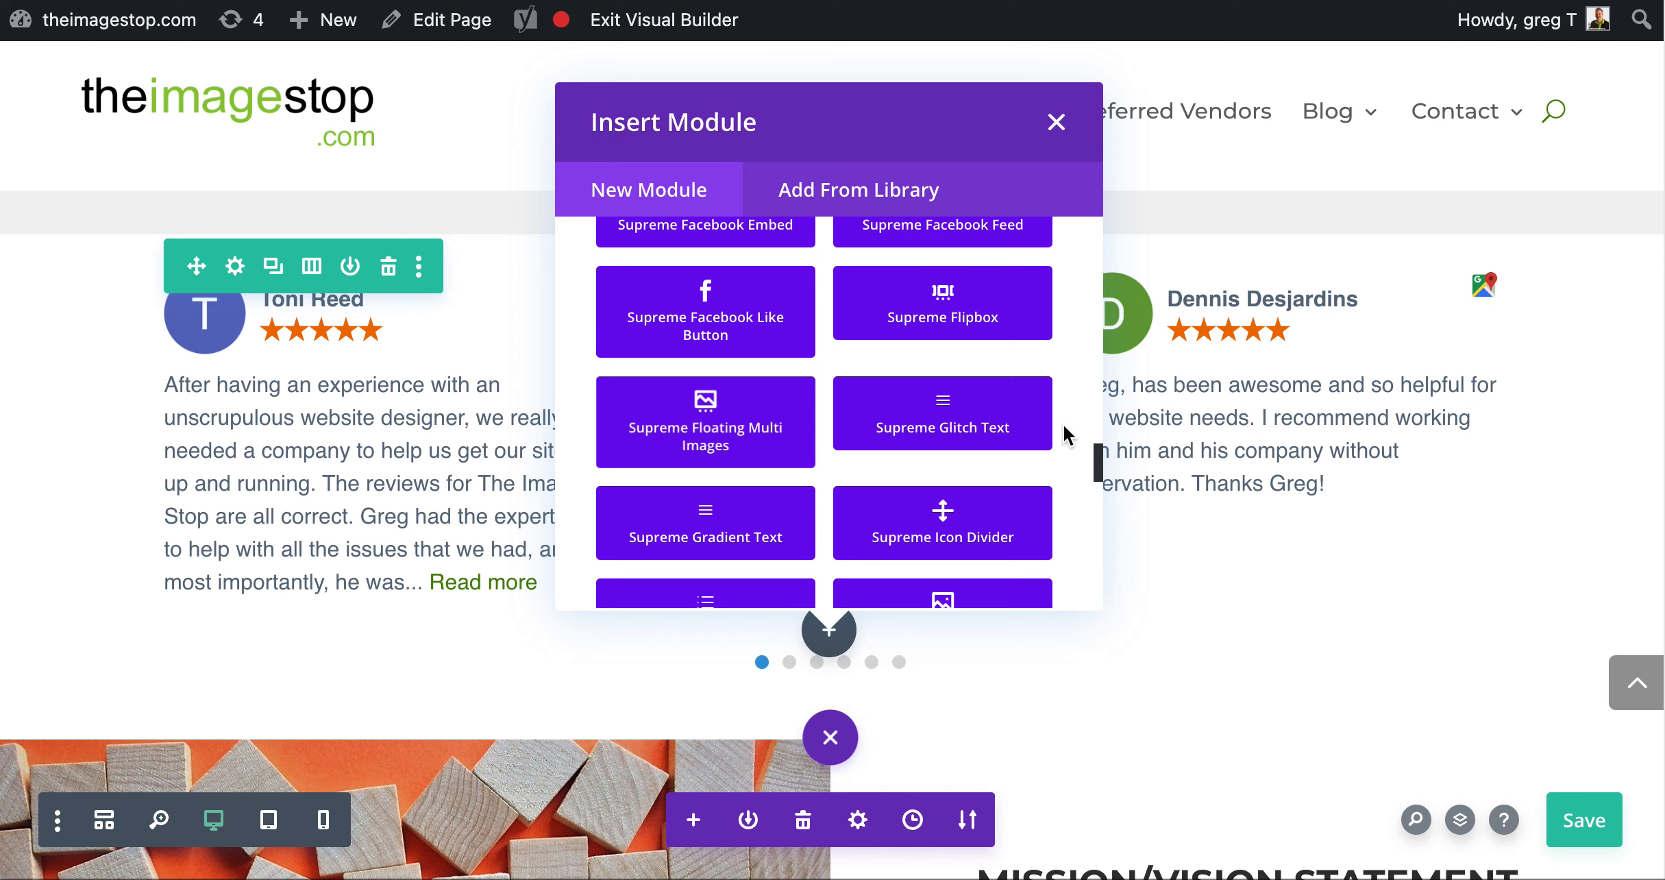
{"action": "scroll", "coordinate": [1063, 424], "scroll_direction": "down", "scroll_amount": 1}
{"action": "scroll", "coordinate": [1063, 425], "scroll_direction": "down", "scroll_amount": 1}
{"action": "scroll", "coordinate": [1065, 428], "scroll_direction": "down", "scroll_amount": 12}
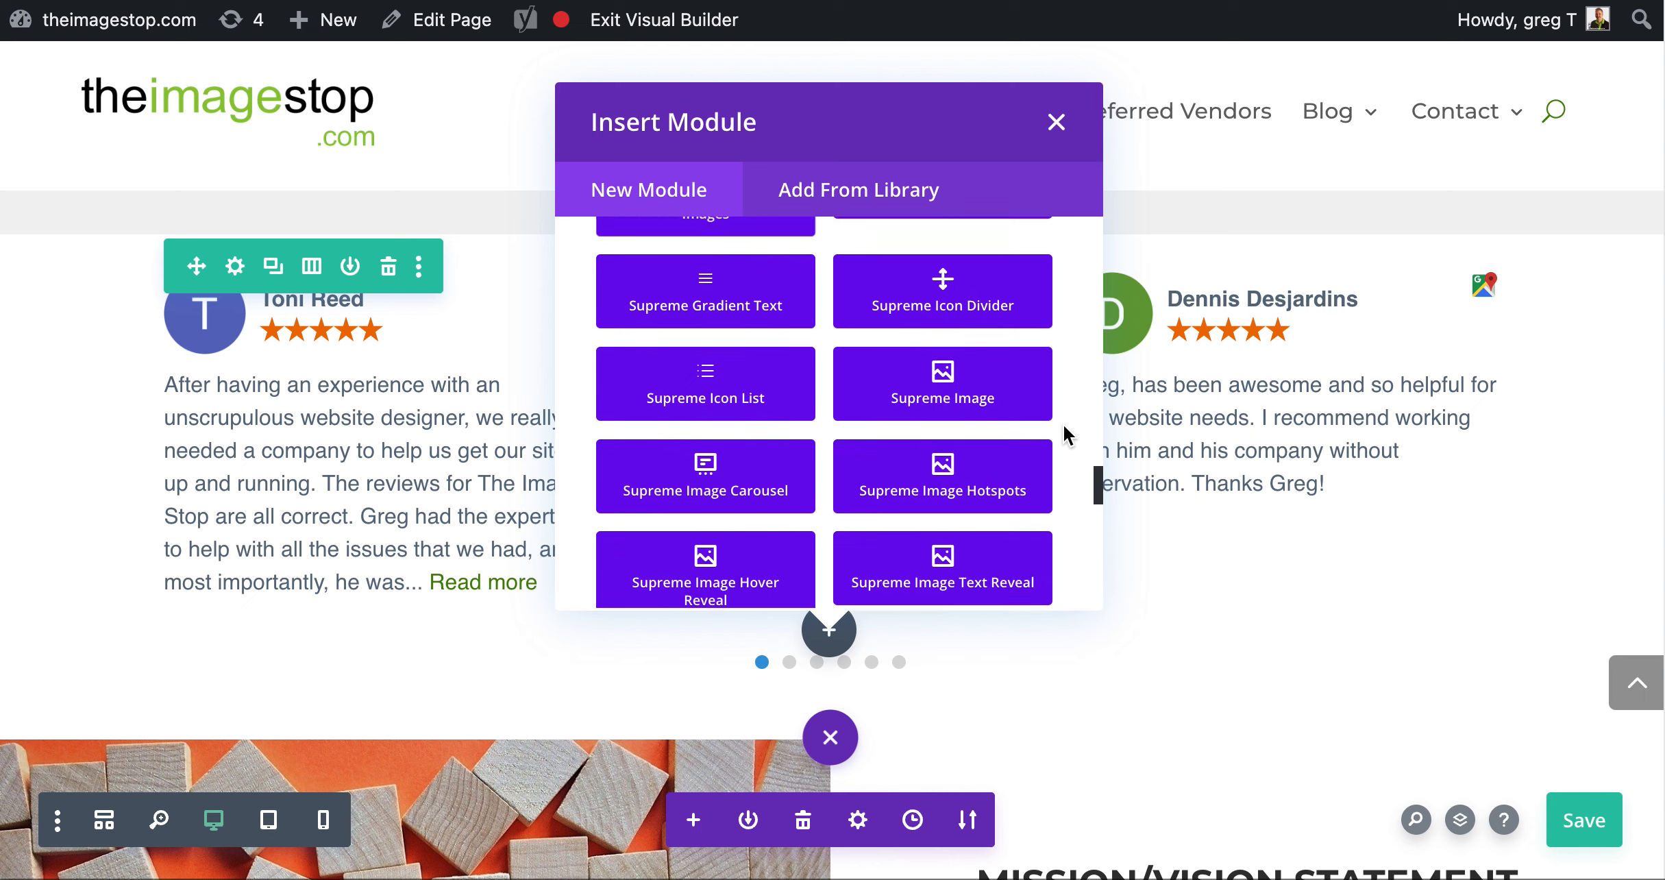
{"action": "scroll", "coordinate": [1063, 424], "scroll_direction": "down", "scroll_amount": 5}
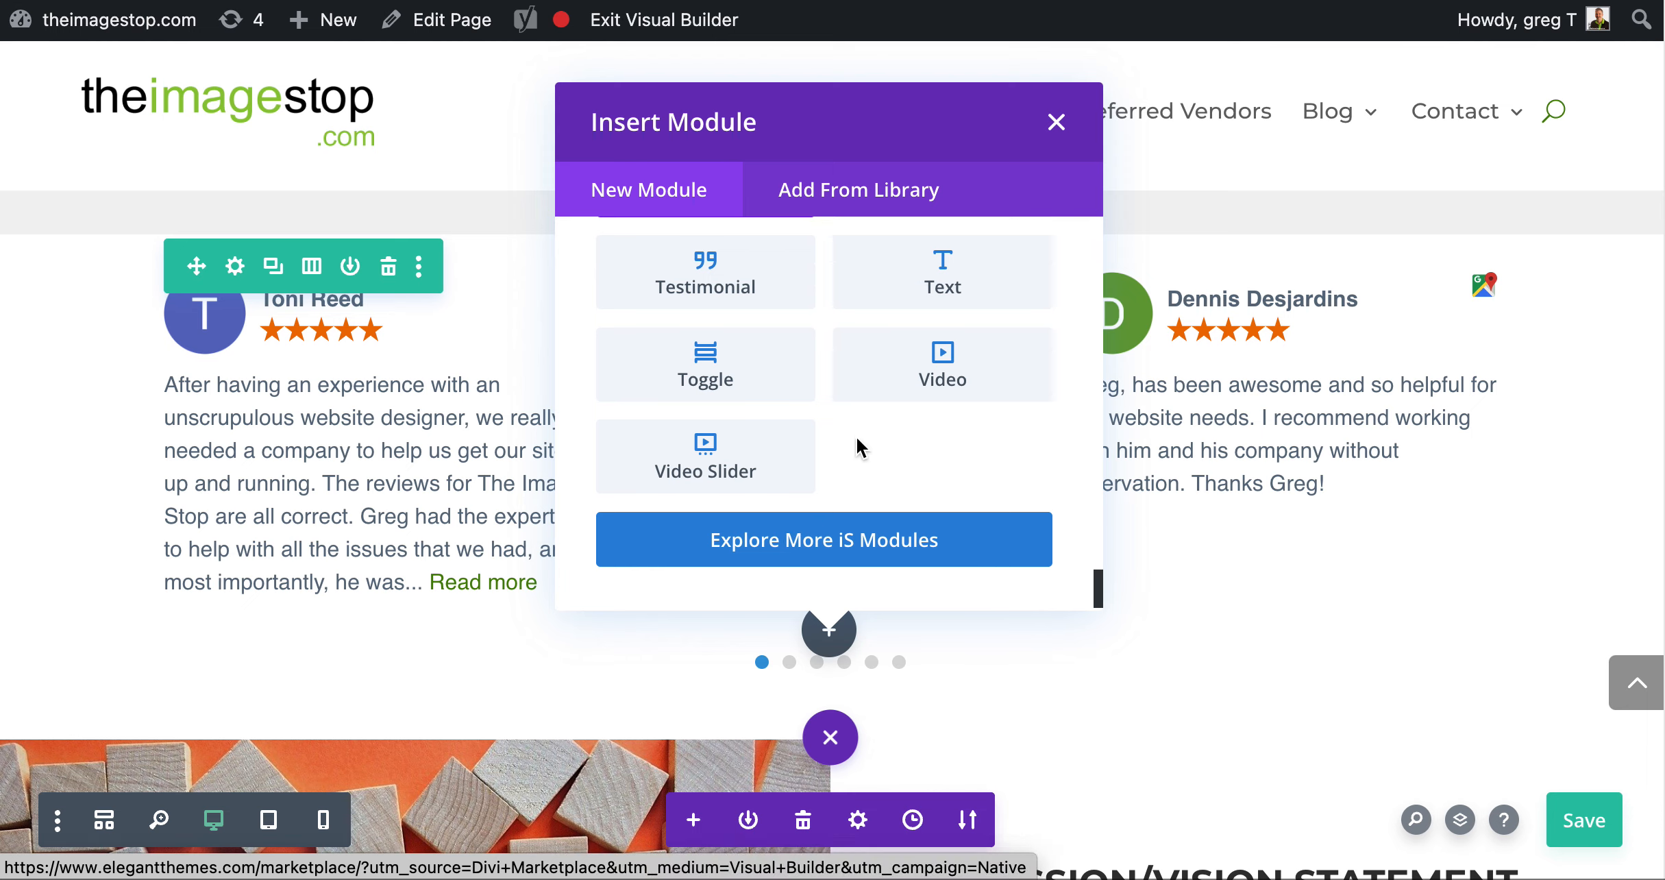
{"action": "scroll", "coordinate": [869, 438], "scroll_direction": "up", "scroll_amount": 20}
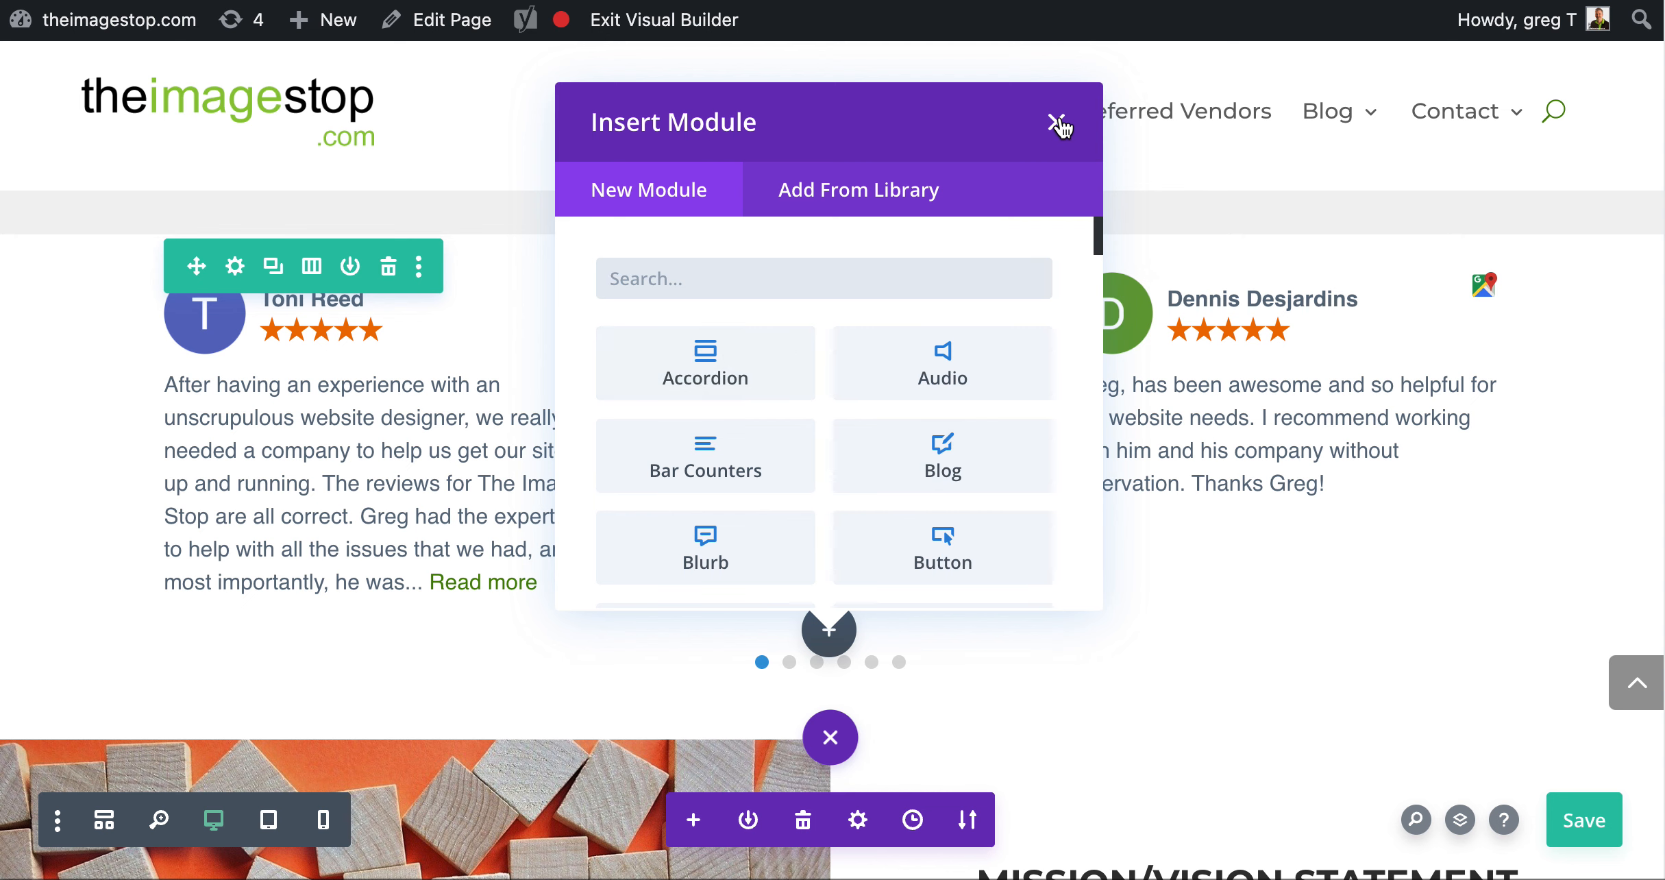
{"action": "left_click", "coordinate": [1056, 122]}
Look at the settings of the "Leave Your Review" call to action, and close them without changes
{"action": "scroll", "coordinate": [1069, 548], "scroll_direction": "down", "scroll_amount": 5}
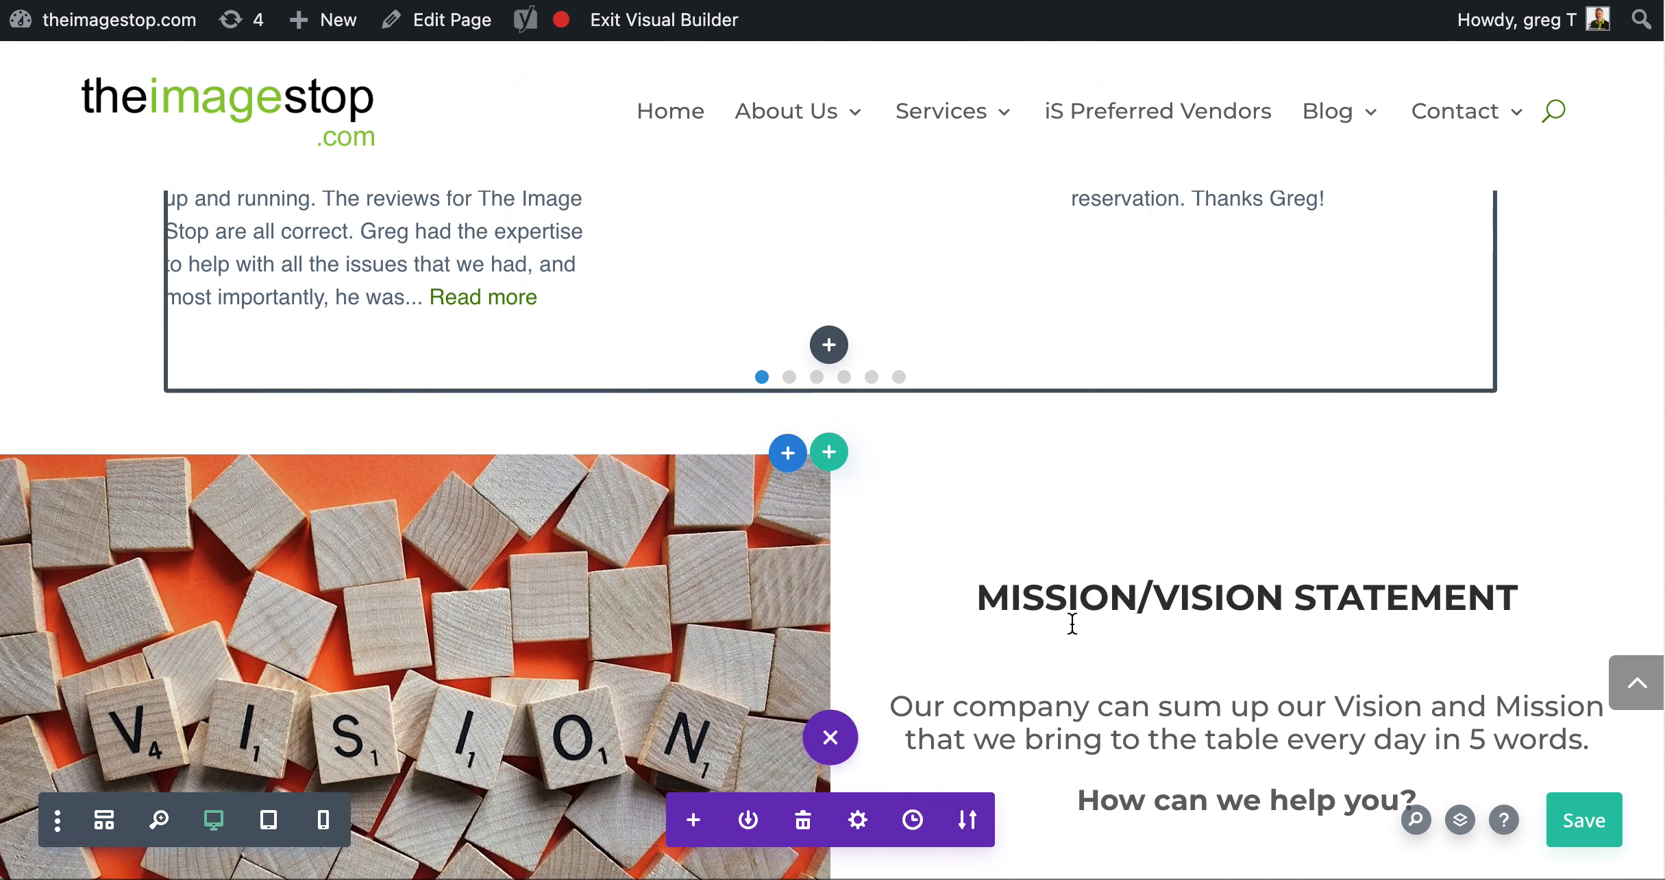
{"action": "scroll", "coordinate": [1070, 507], "scroll_direction": "down", "scroll_amount": 6}
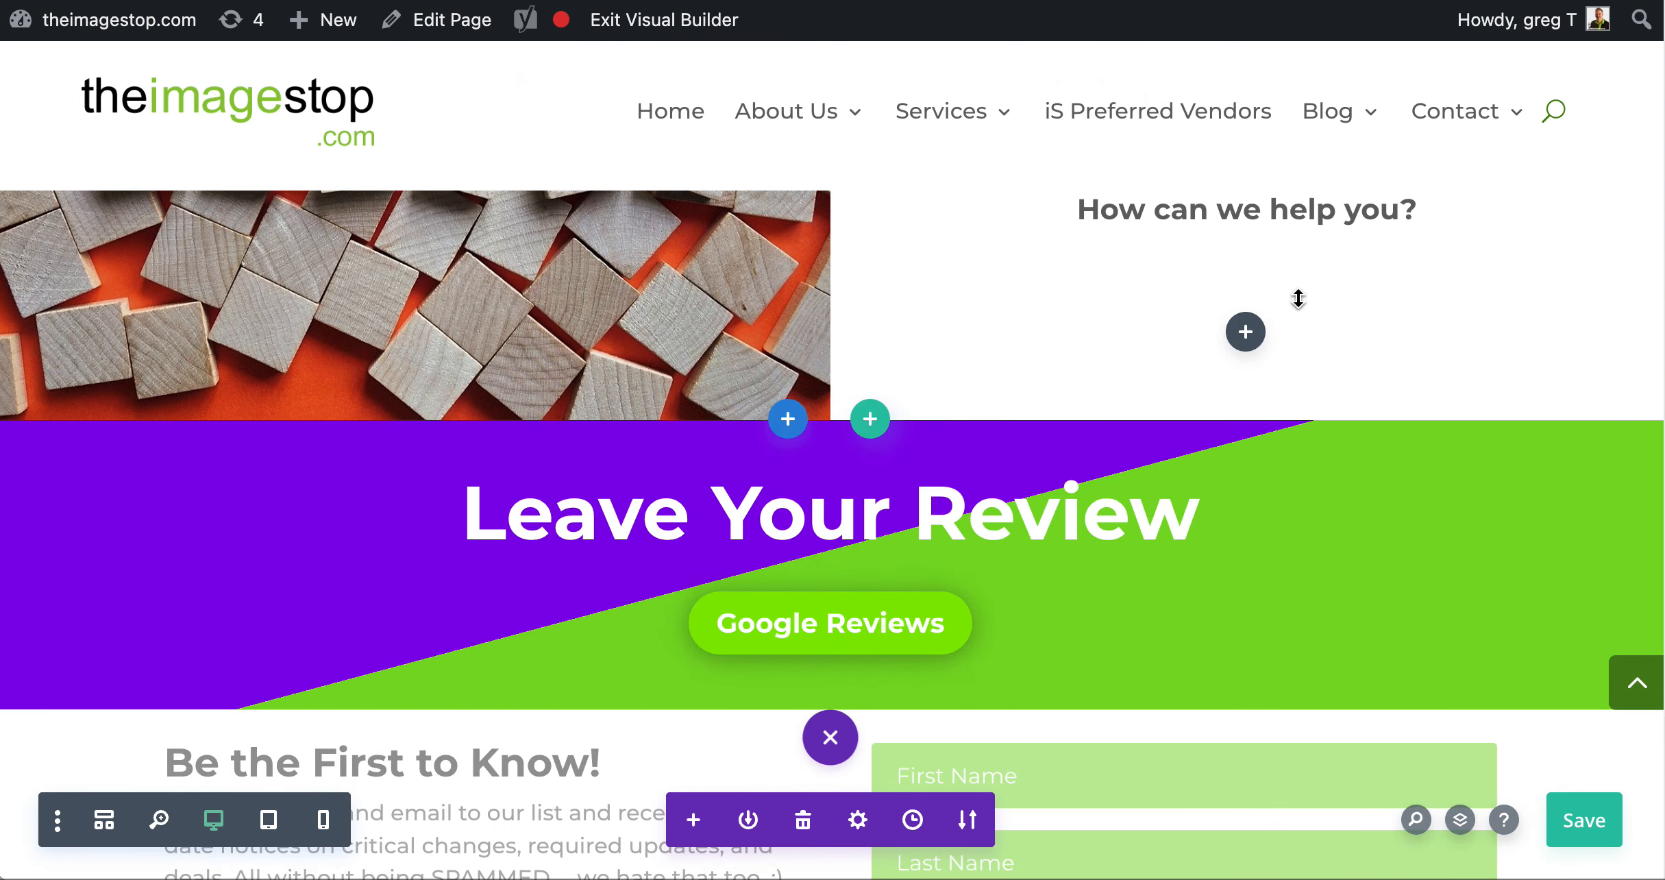
{"action": "scroll", "coordinate": [1192, 297], "scroll_direction": "up", "scroll_amount": 3}
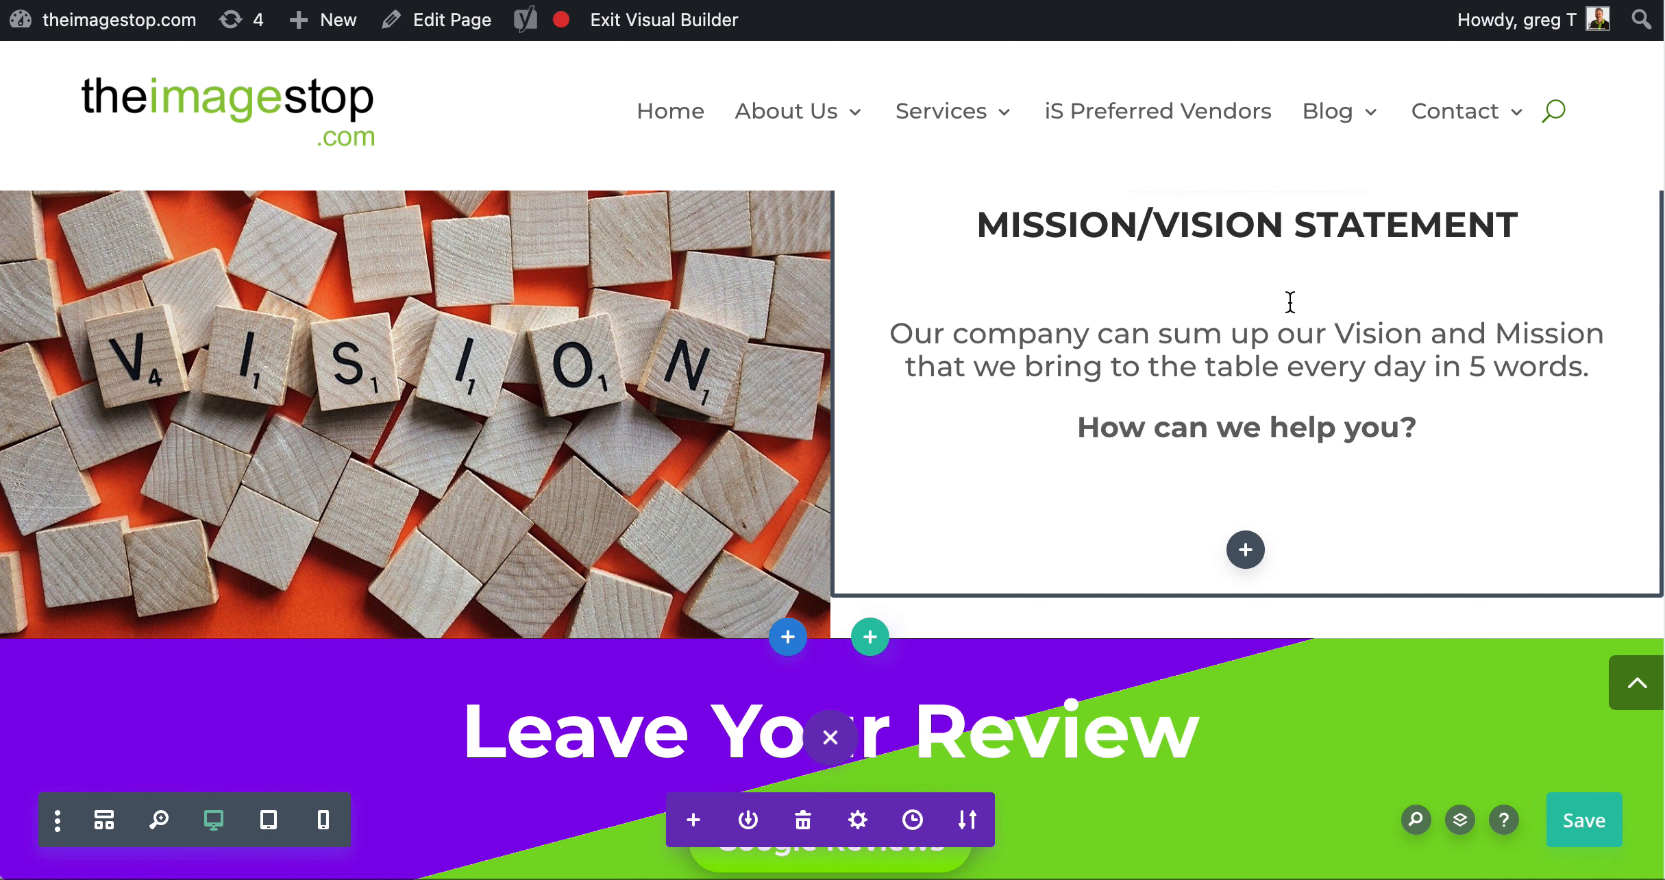
{"action": "scroll", "coordinate": [1385, 473], "scroll_direction": "down", "scroll_amount": 5}
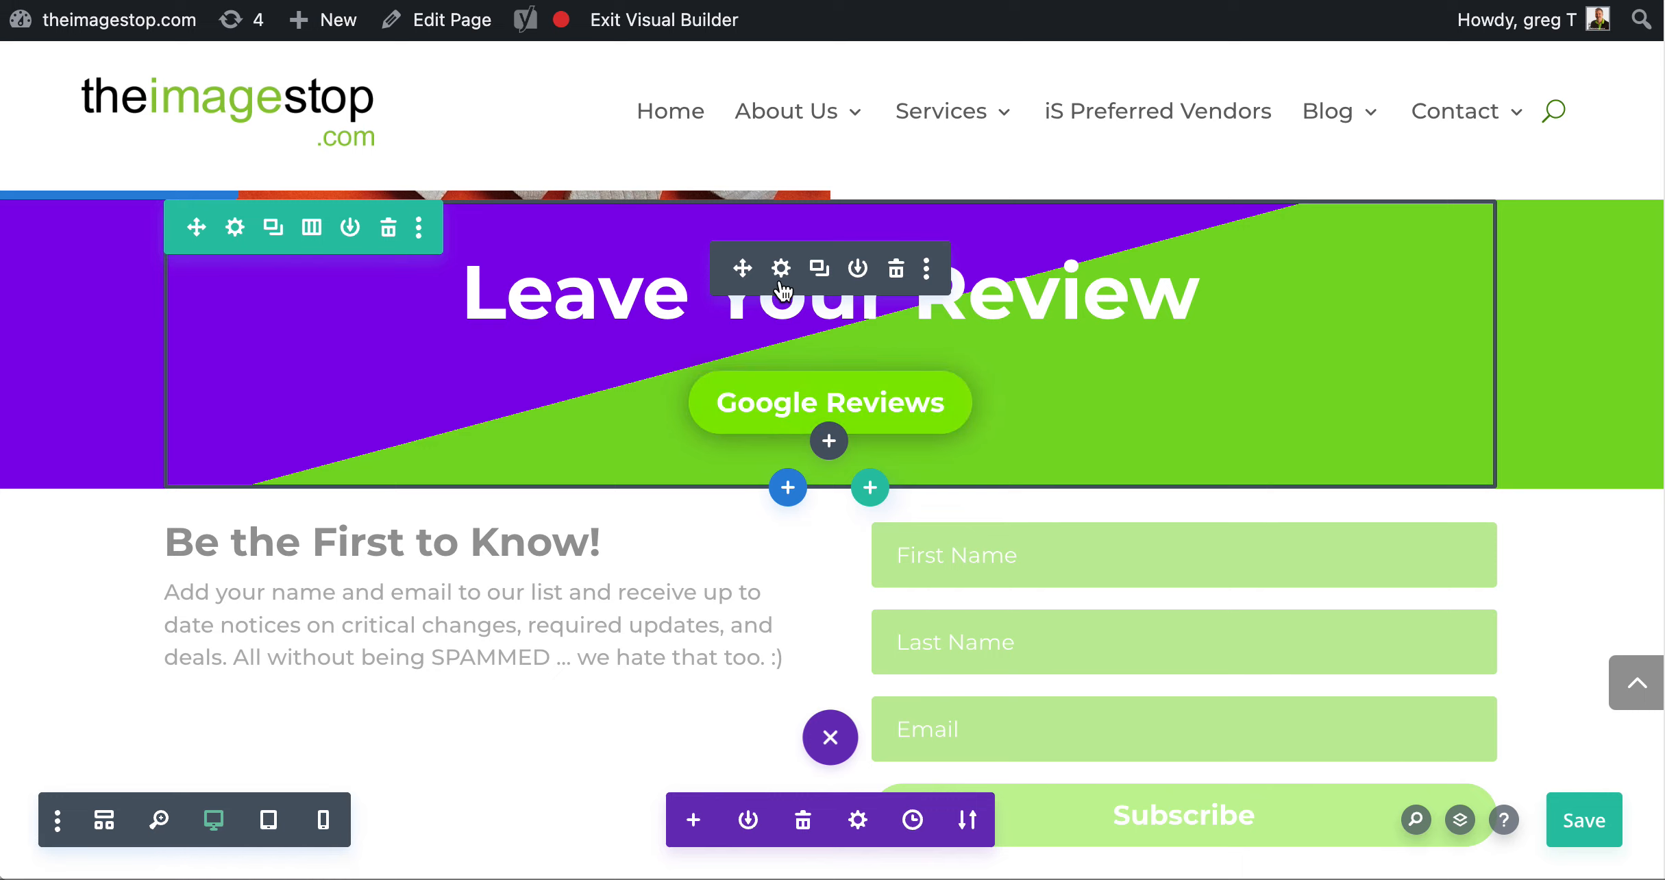
{"action": "left_click", "coordinate": [781, 268]}
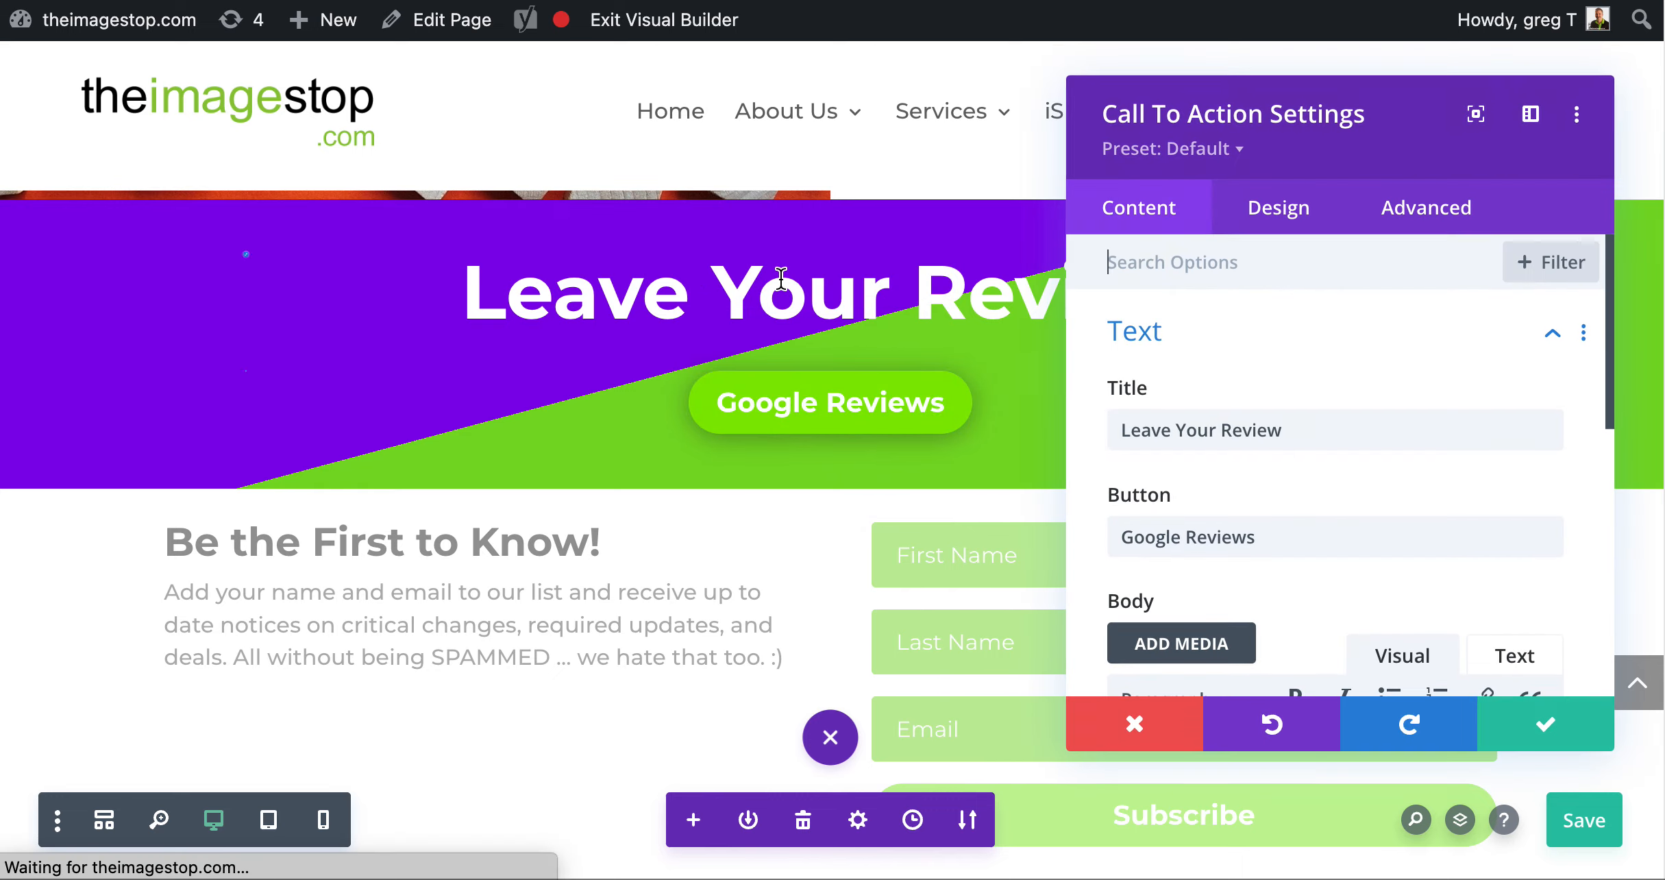
{"action": "left_click", "coordinate": [1131, 724]}
Duplicate the Web Development column in the three-column services row, undo the duplication, and close the row settings
{"action": "scroll", "coordinate": [452, 559], "scroll_direction": "down", "scroll_amount": 5}
{"action": "scroll", "coordinate": [438, 322], "scroll_direction": "up", "scroll_amount": 5}
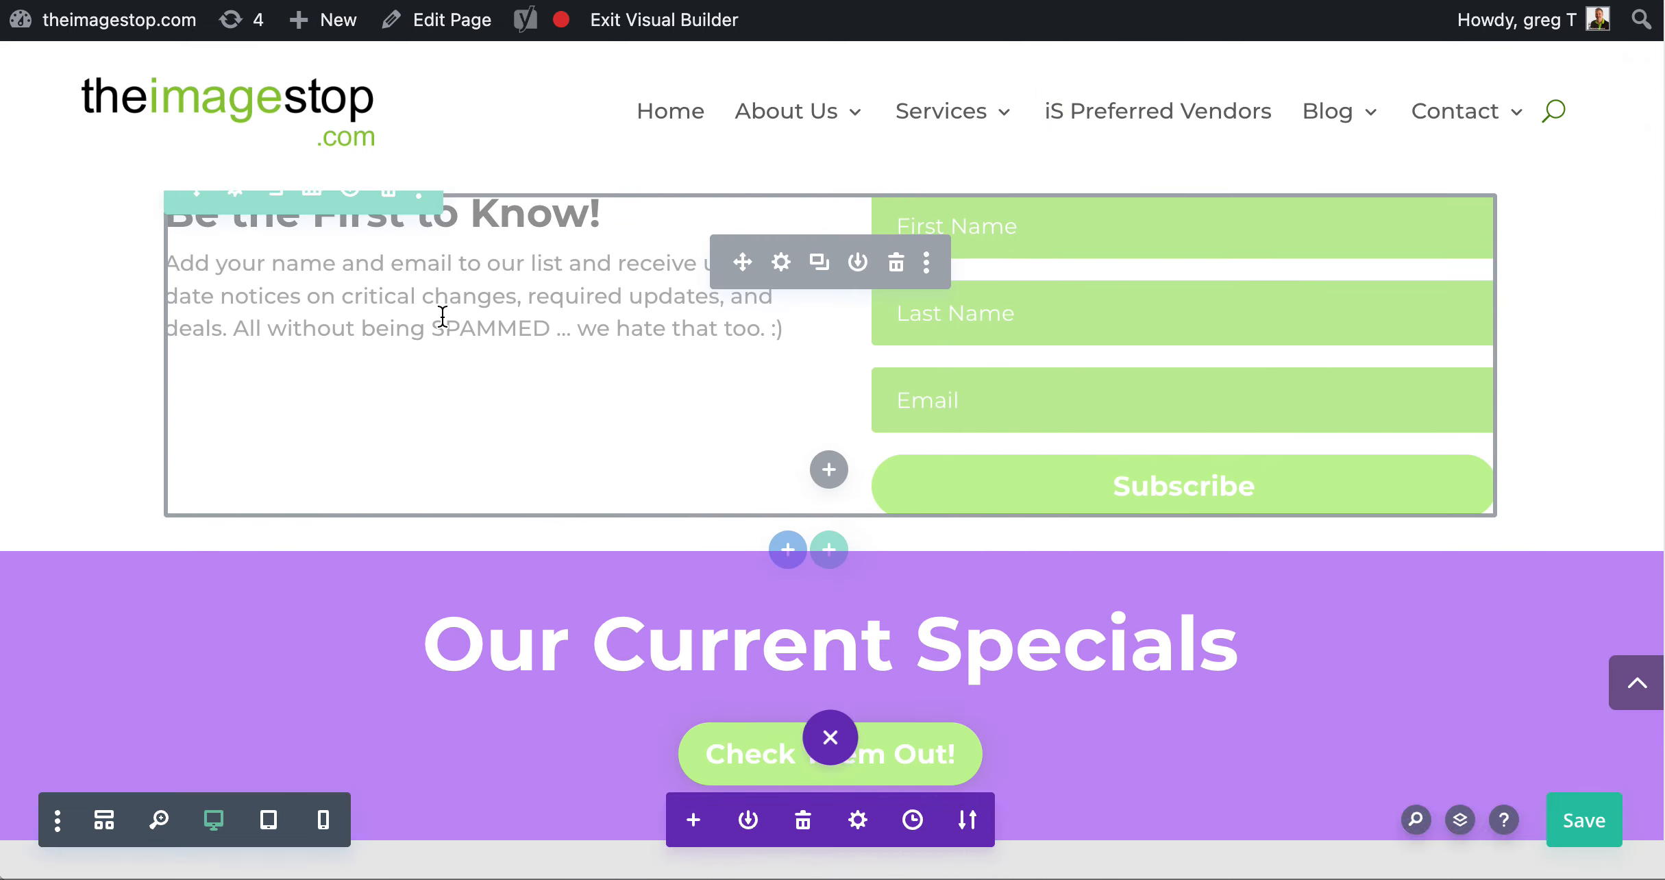
{"action": "scroll", "coordinate": [167, 495], "scroll_direction": "down", "scroll_amount": 6}
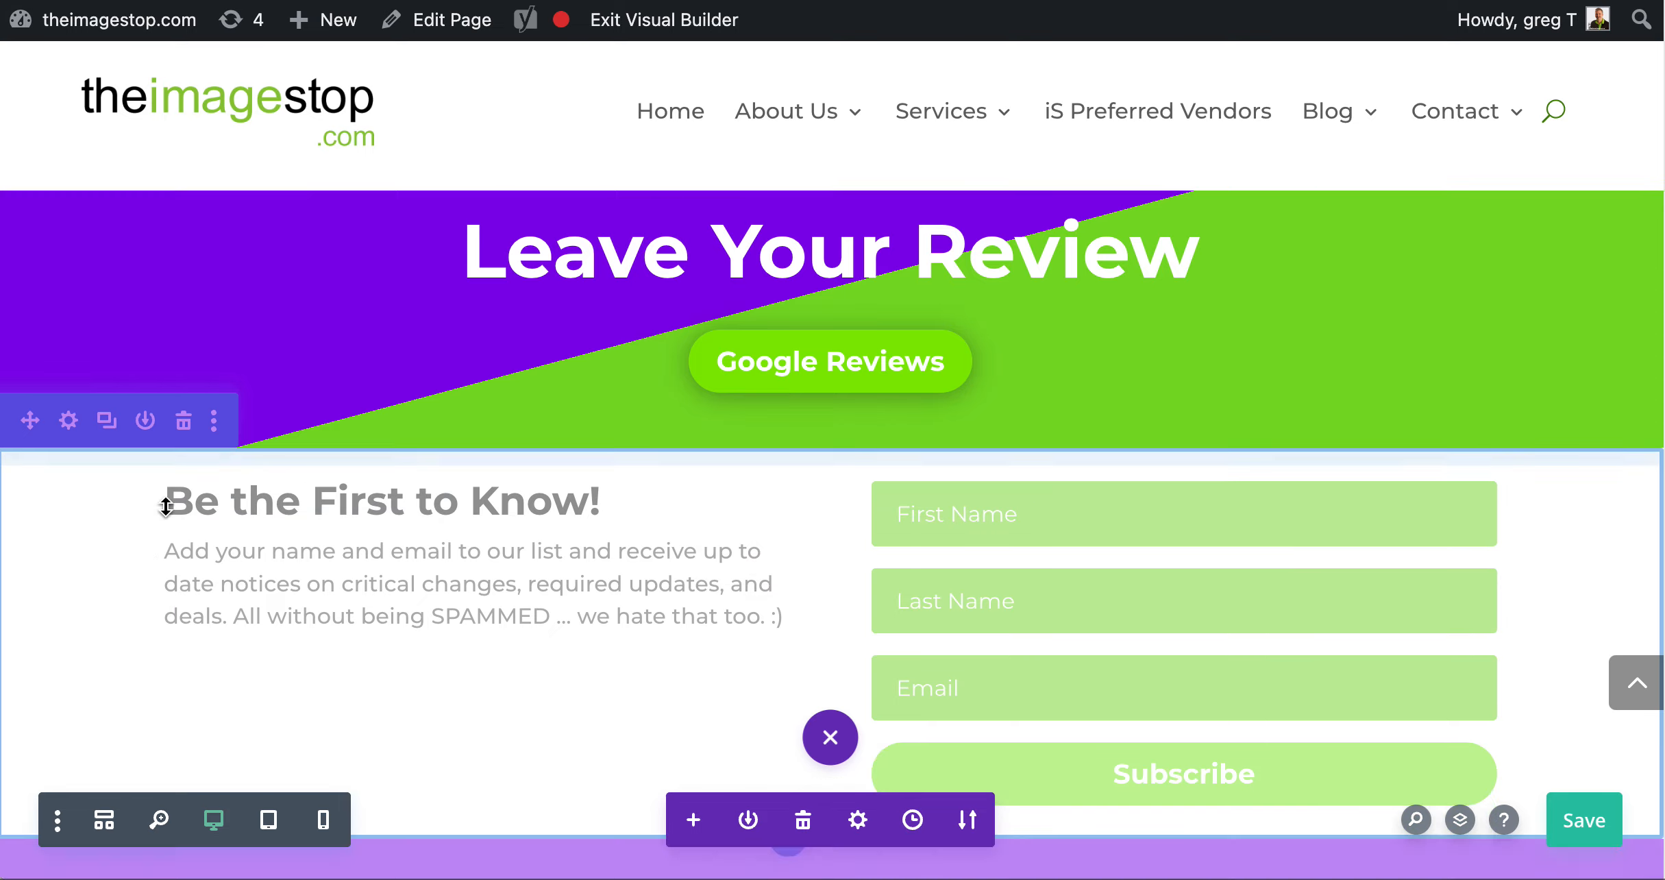
{"action": "scroll", "coordinate": [226, 480], "scroll_direction": "down", "scroll_amount": 12}
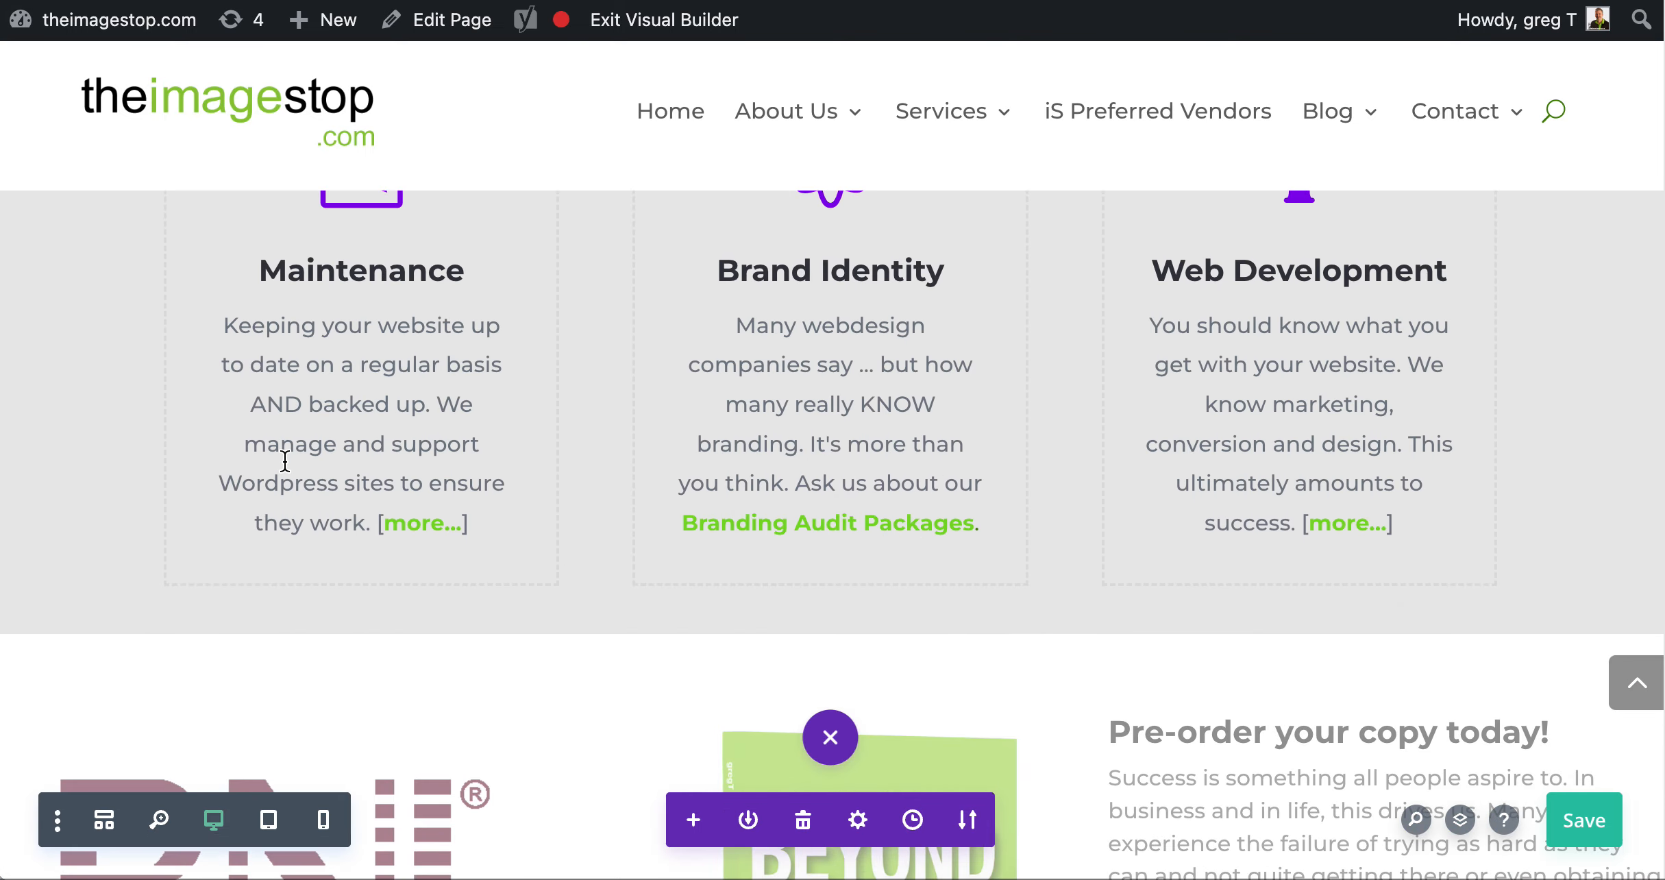
{"action": "scroll", "coordinate": [285, 461], "scroll_direction": "up", "scroll_amount": 1}
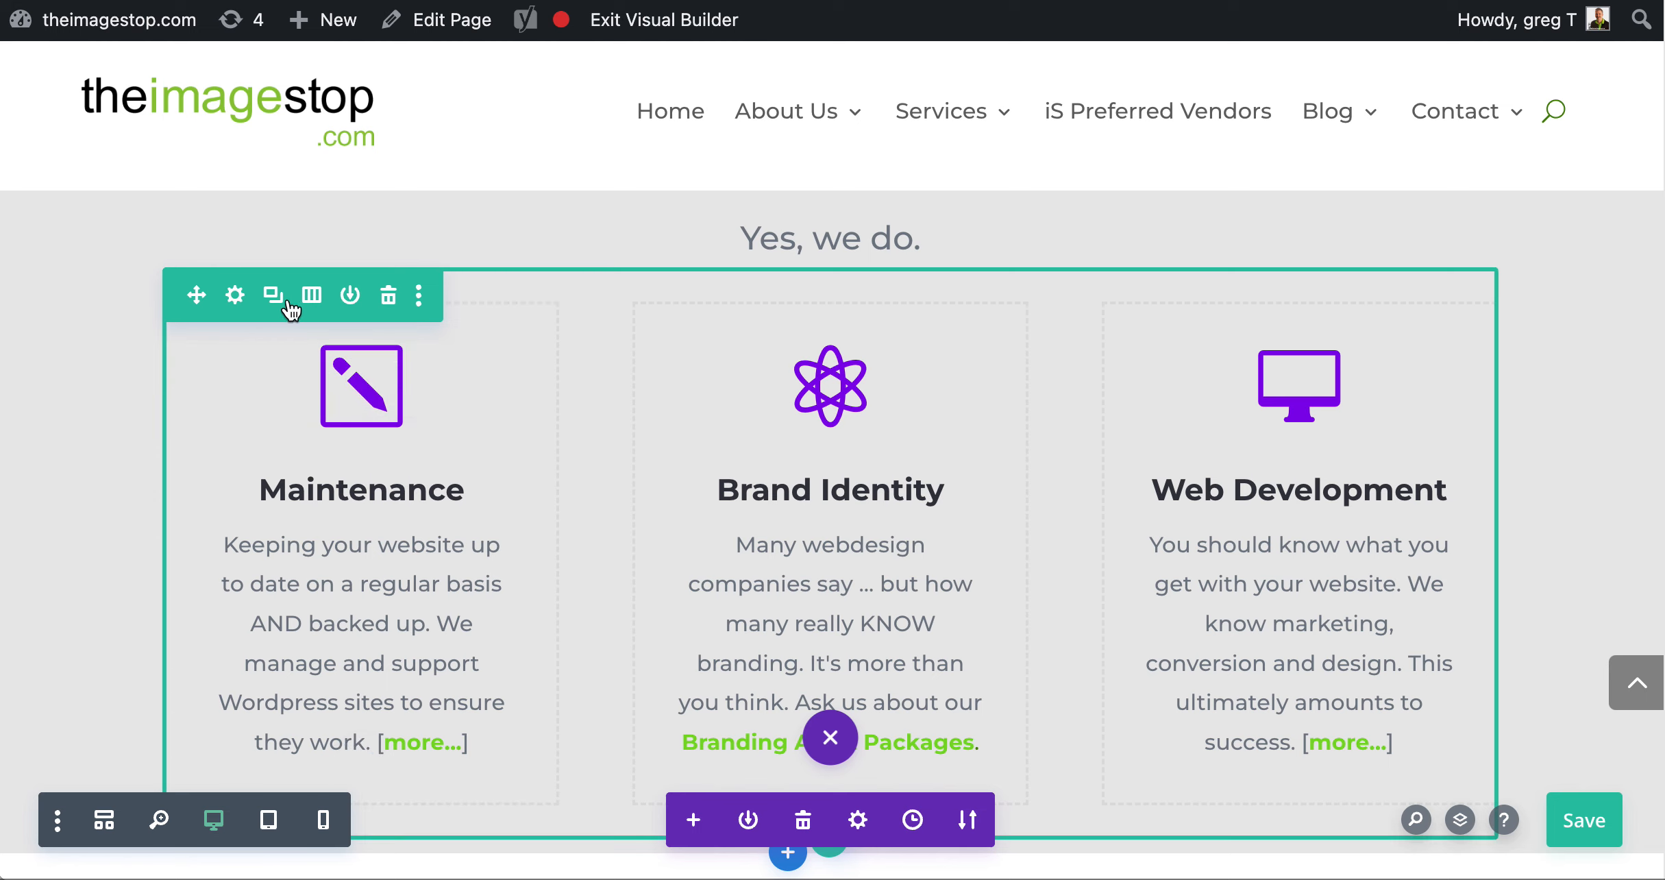
{"action": "scroll", "coordinate": [780, 502], "scroll_direction": "down", "scroll_amount": 3}
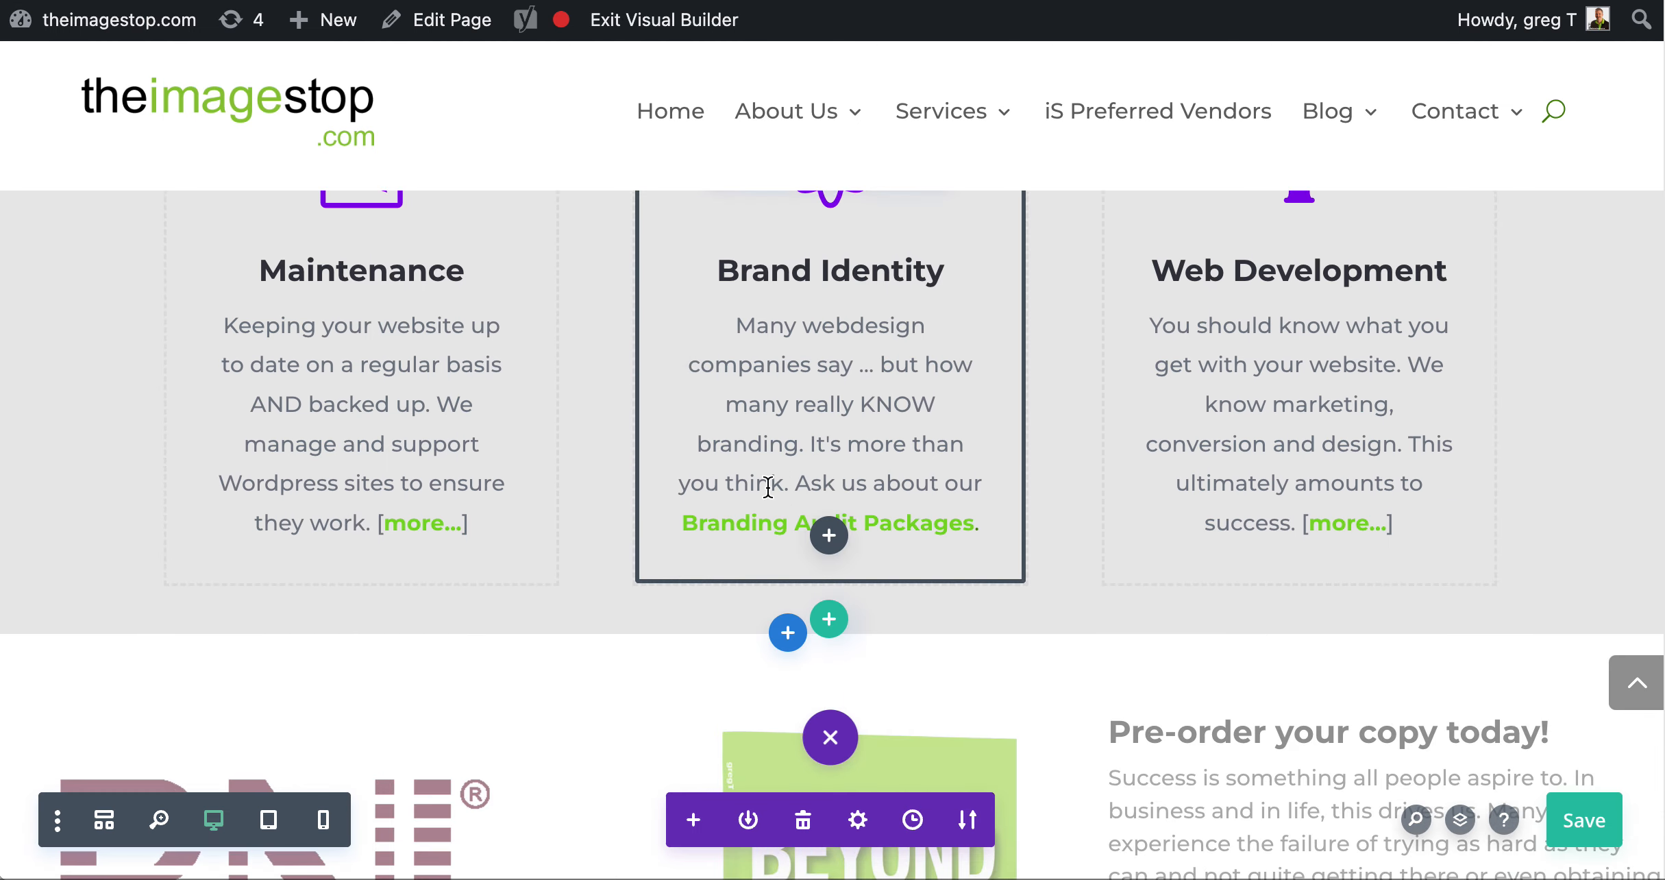
{"action": "scroll", "coordinate": [762, 483], "scroll_direction": "up", "scroll_amount": 6}
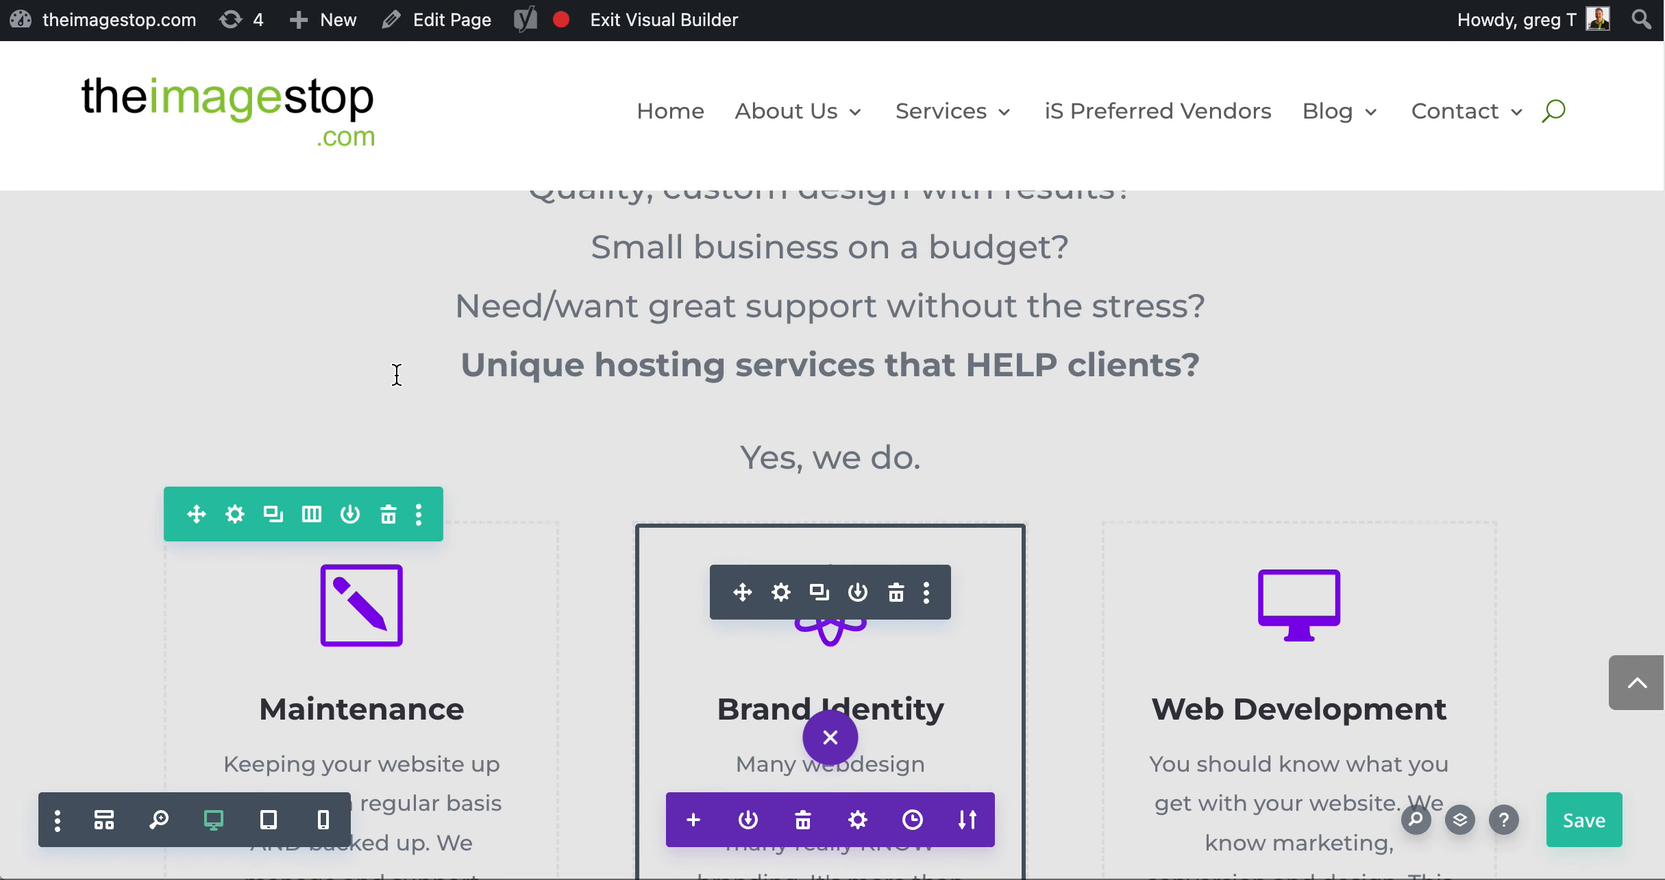
{"action": "left_click", "coordinate": [236, 515]}
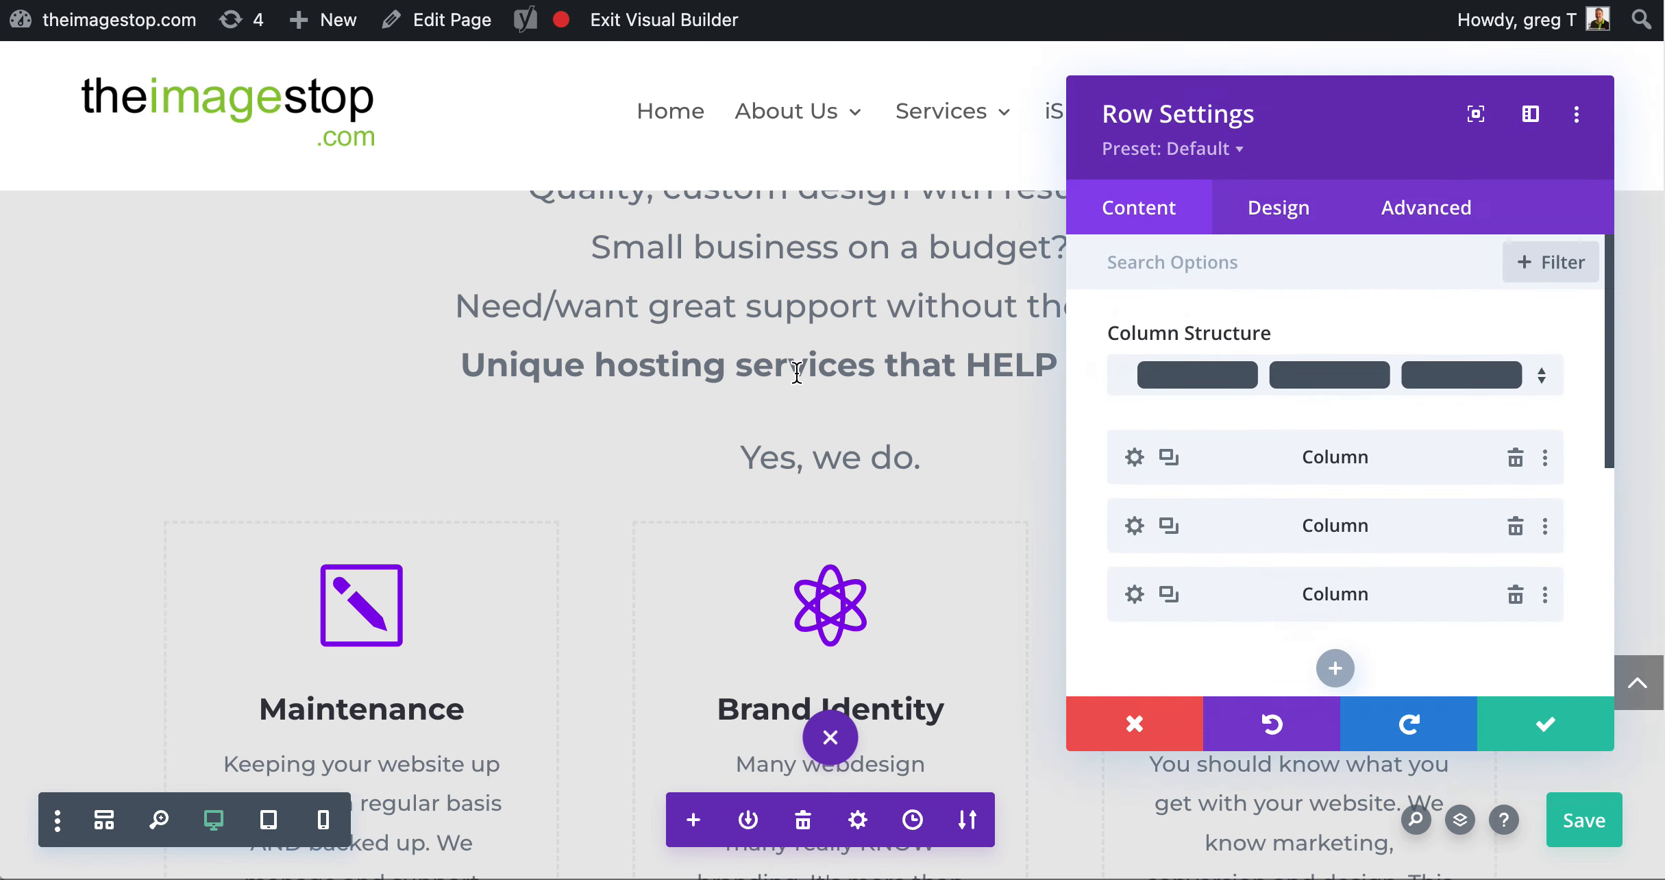
{"action": "left_click", "coordinate": [1170, 595]}
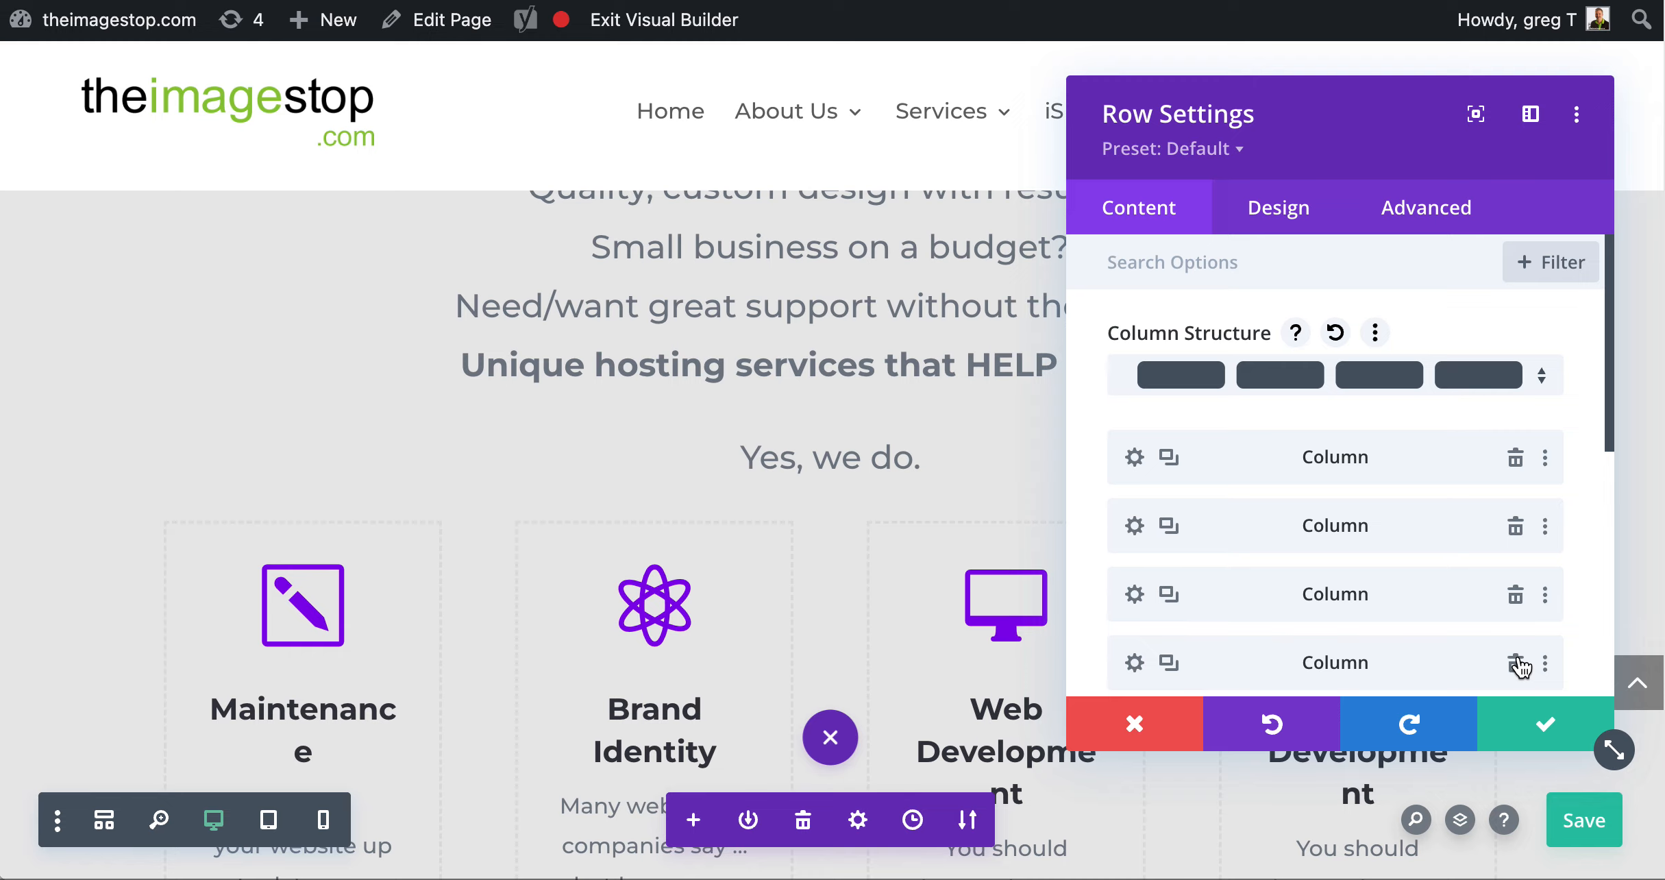
{"action": "key", "text": "super+z"}
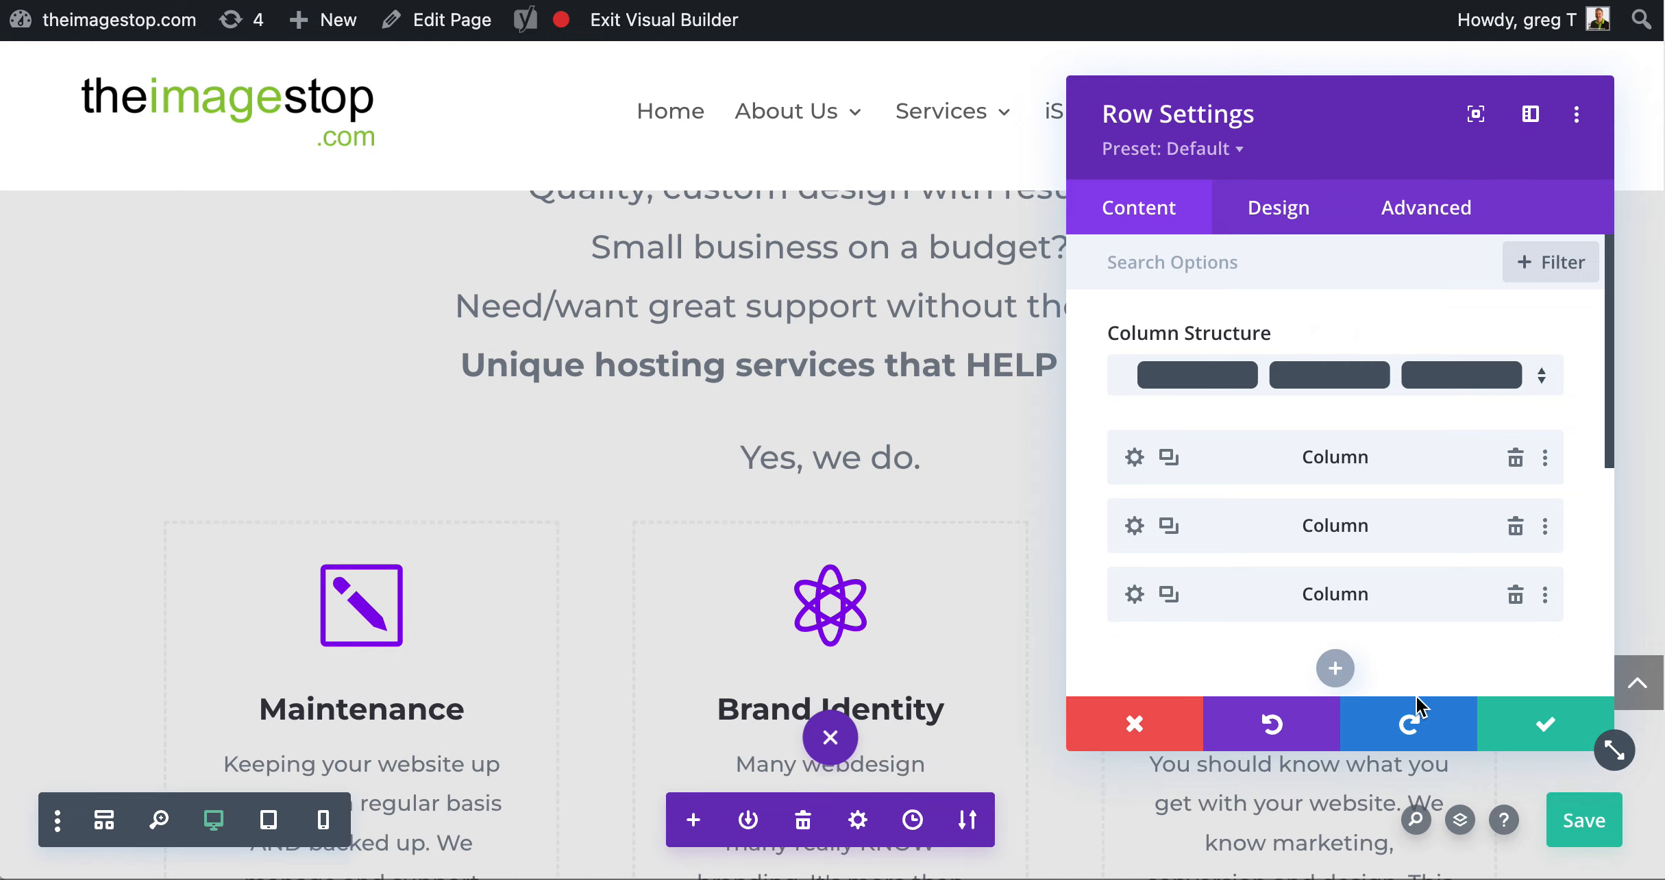
{"action": "left_click", "coordinate": [1550, 726]}
Delete the BNI logo image above the "Proud Member" text, beside the book promotion
{"action": "scroll", "coordinate": [1051, 635], "scroll_direction": "down", "scroll_amount": 15}
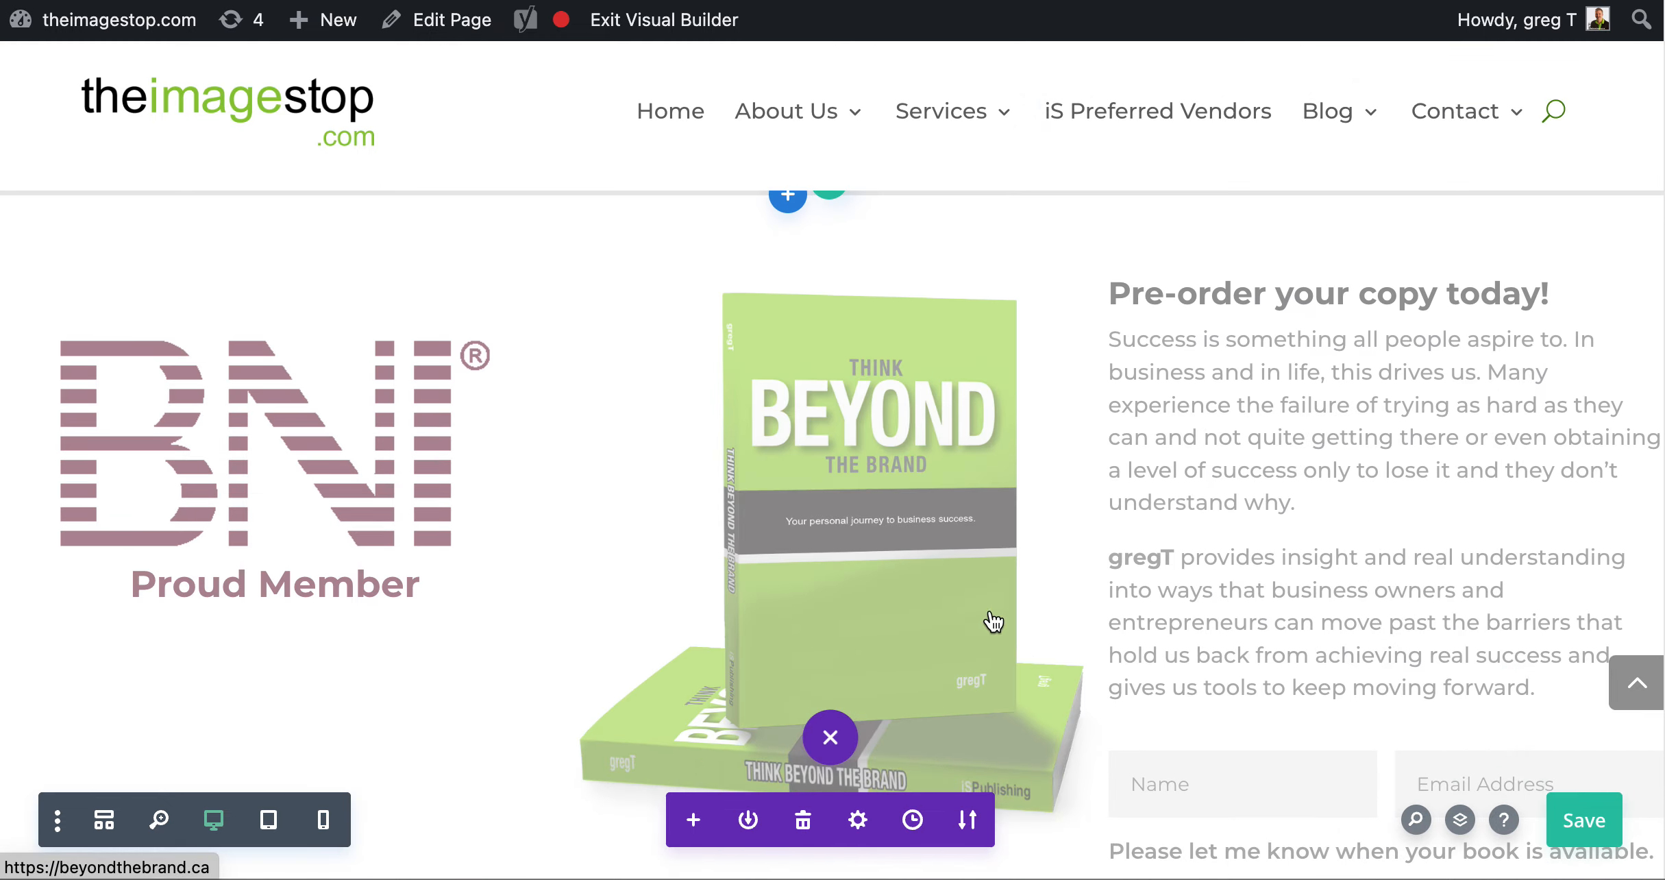
{"action": "scroll", "coordinate": [898, 603], "scroll_direction": "down", "scroll_amount": 3}
{"action": "scroll", "coordinate": [739, 588], "scroll_direction": "up", "scroll_amount": 15}
{"action": "scroll", "coordinate": [550, 583], "scroll_direction": "down", "scroll_amount": 8}
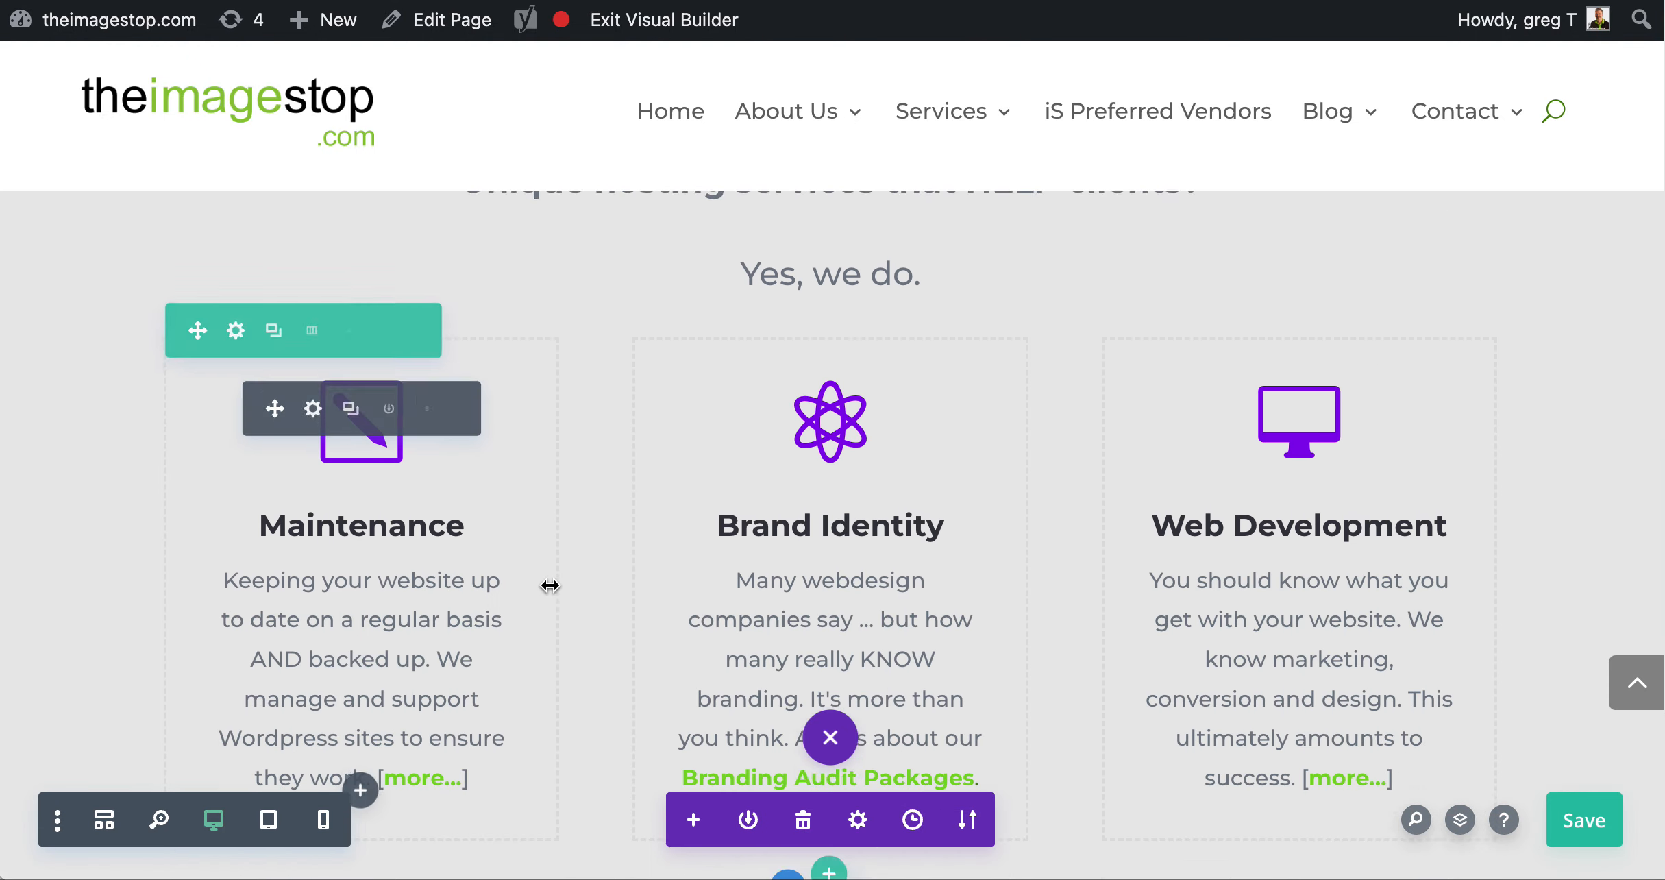
{"action": "mouse_move", "coordinate": [353, 713]}
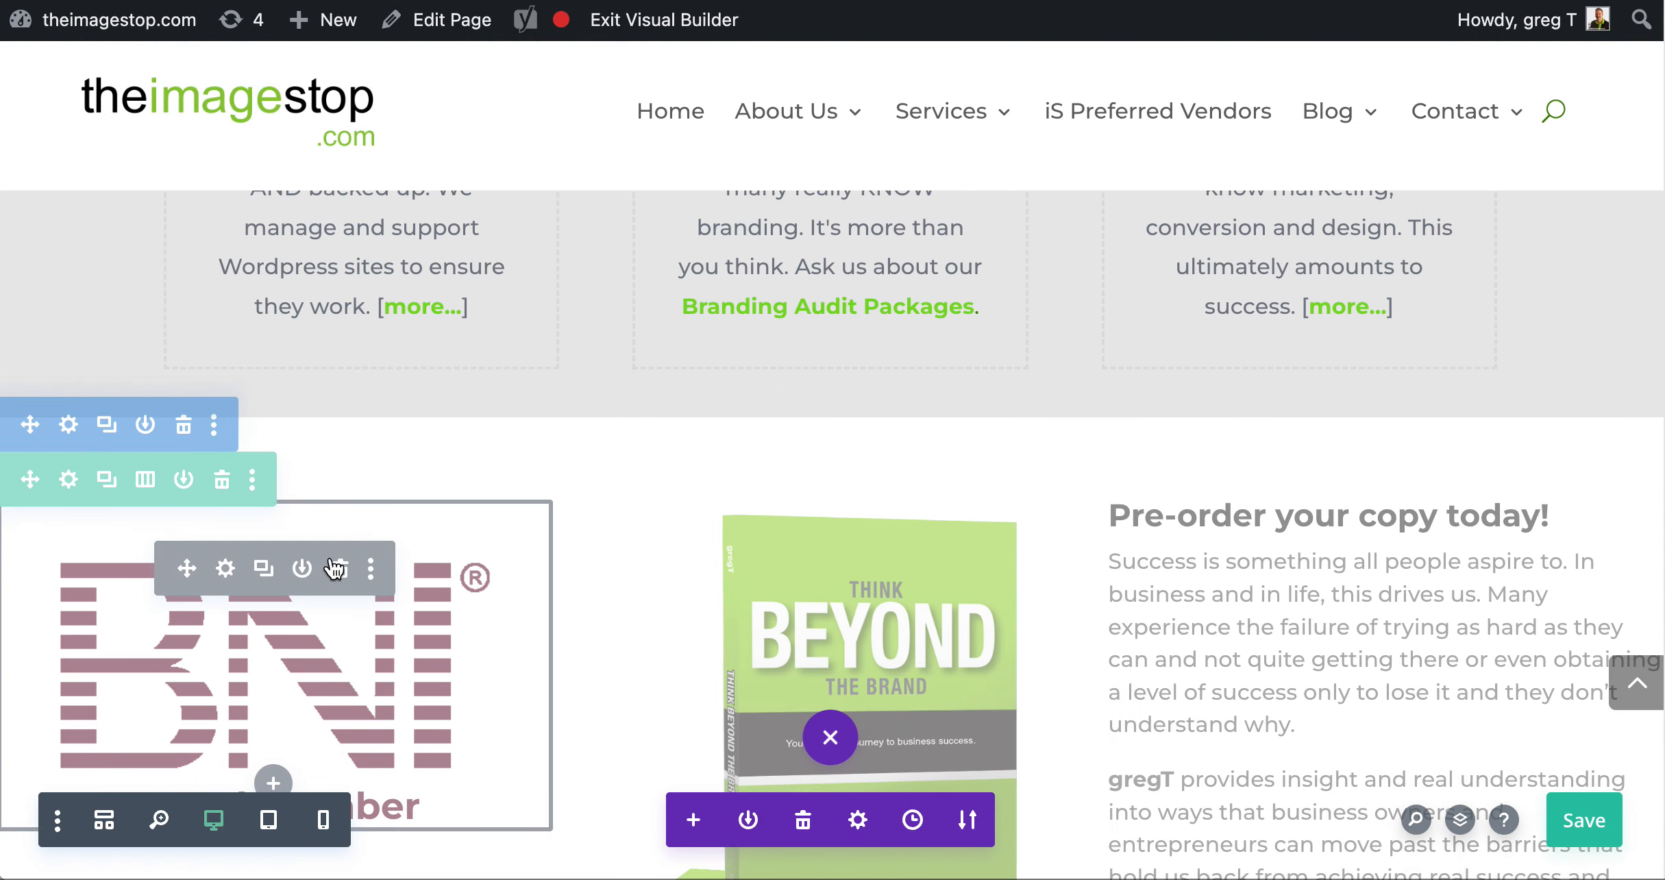
{"action": "left_click", "coordinate": [337, 568]}
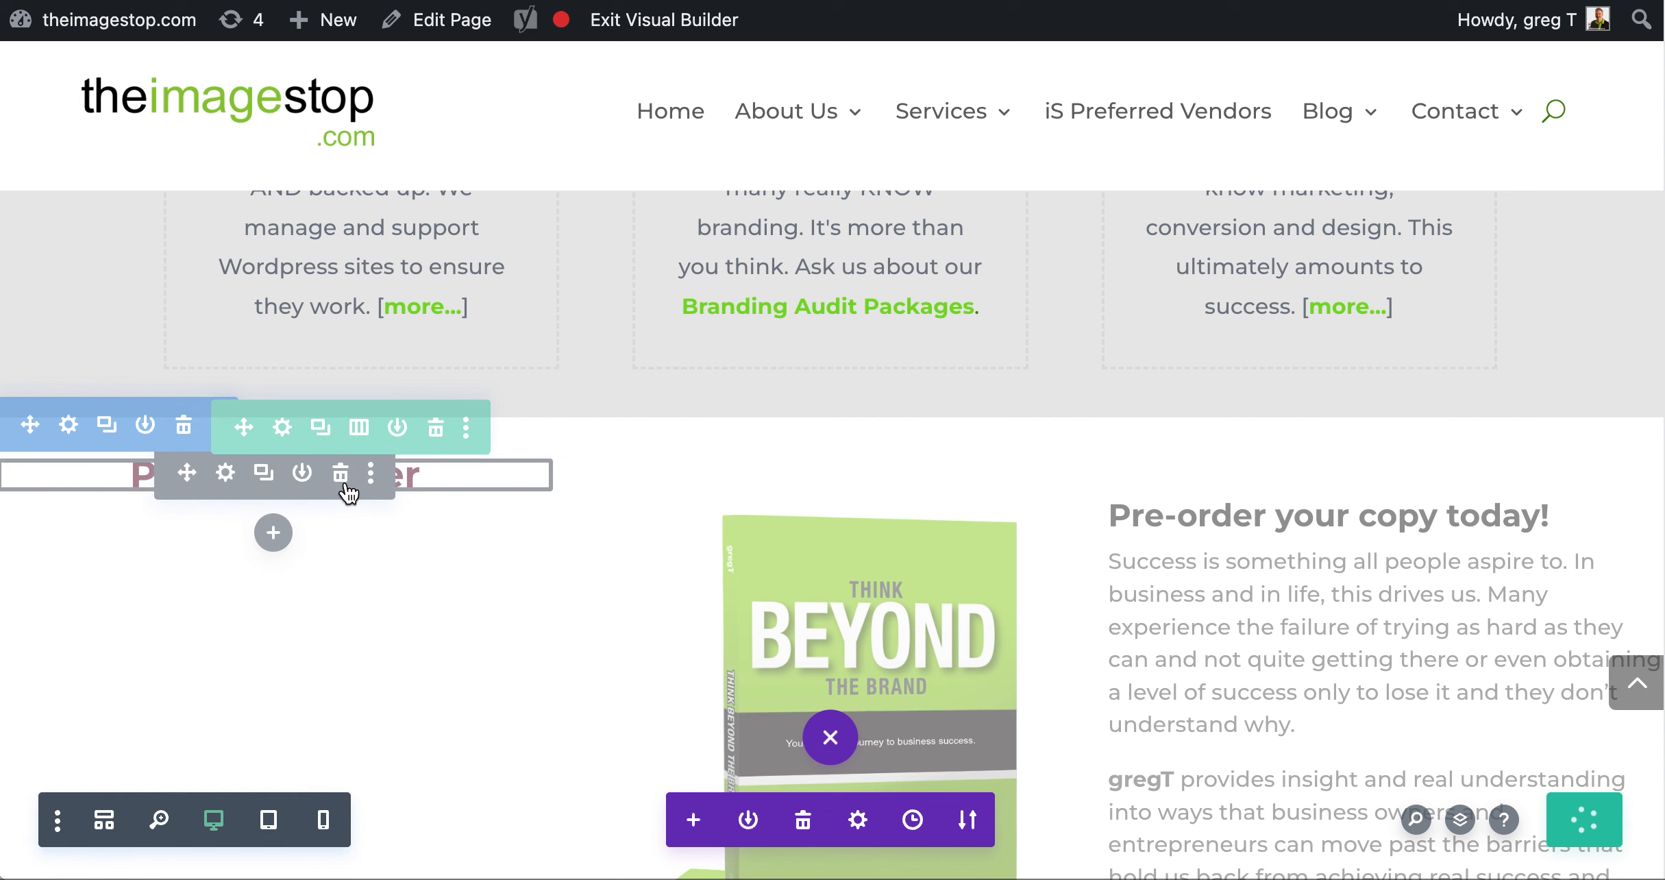
Delete the "Proud Member" text module beside the book promotion
{"action": "left_click", "coordinate": [341, 476]}
{"action": "scroll", "coordinate": [822, 562], "scroll_direction": "down", "scroll_amount": 20}
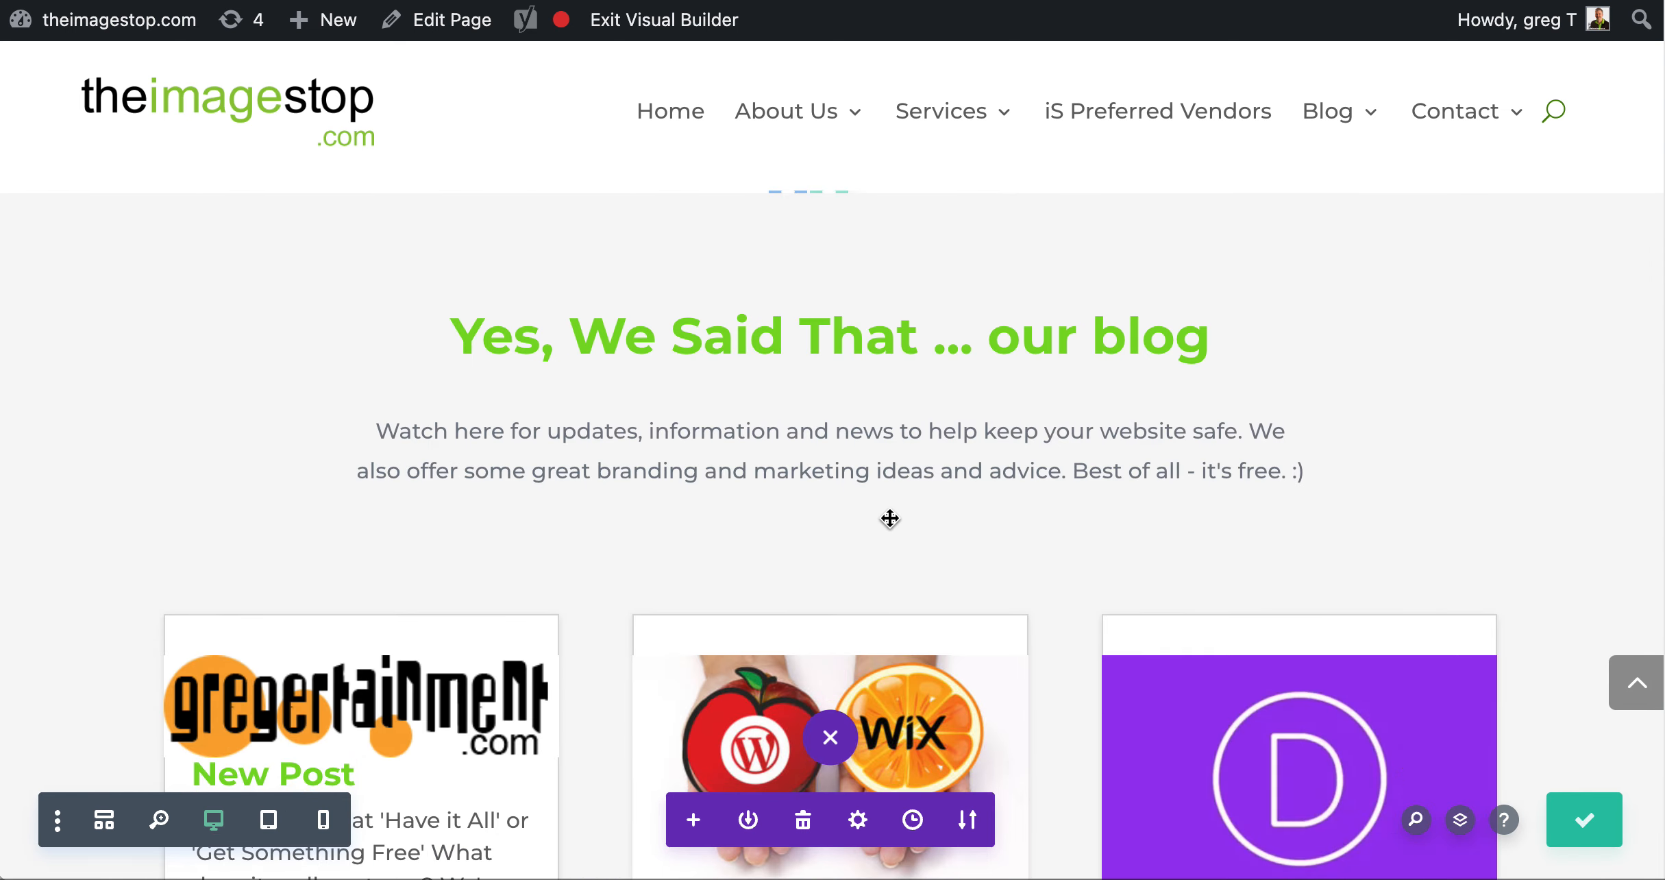
Look at the body text in the settings of the blog introduction paragraph, and close them without changes
{"action": "mouse_move", "coordinate": [876, 331]}
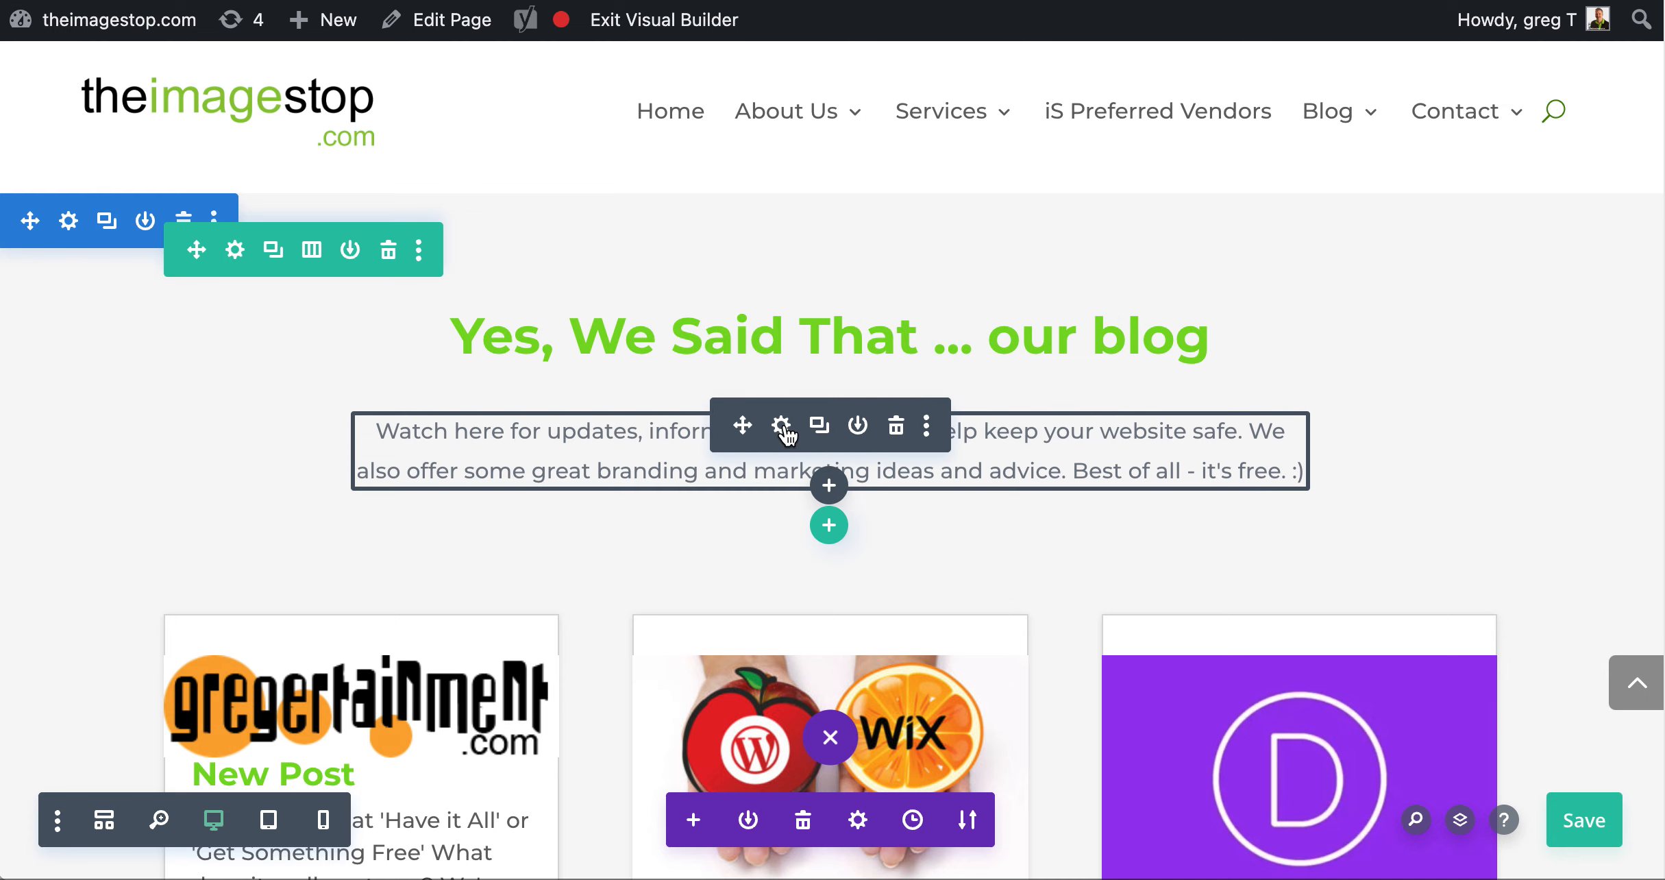
{"action": "left_click", "coordinate": [781, 430]}
{"action": "scroll", "coordinate": [1213, 457], "scroll_direction": "down", "scroll_amount": 2}
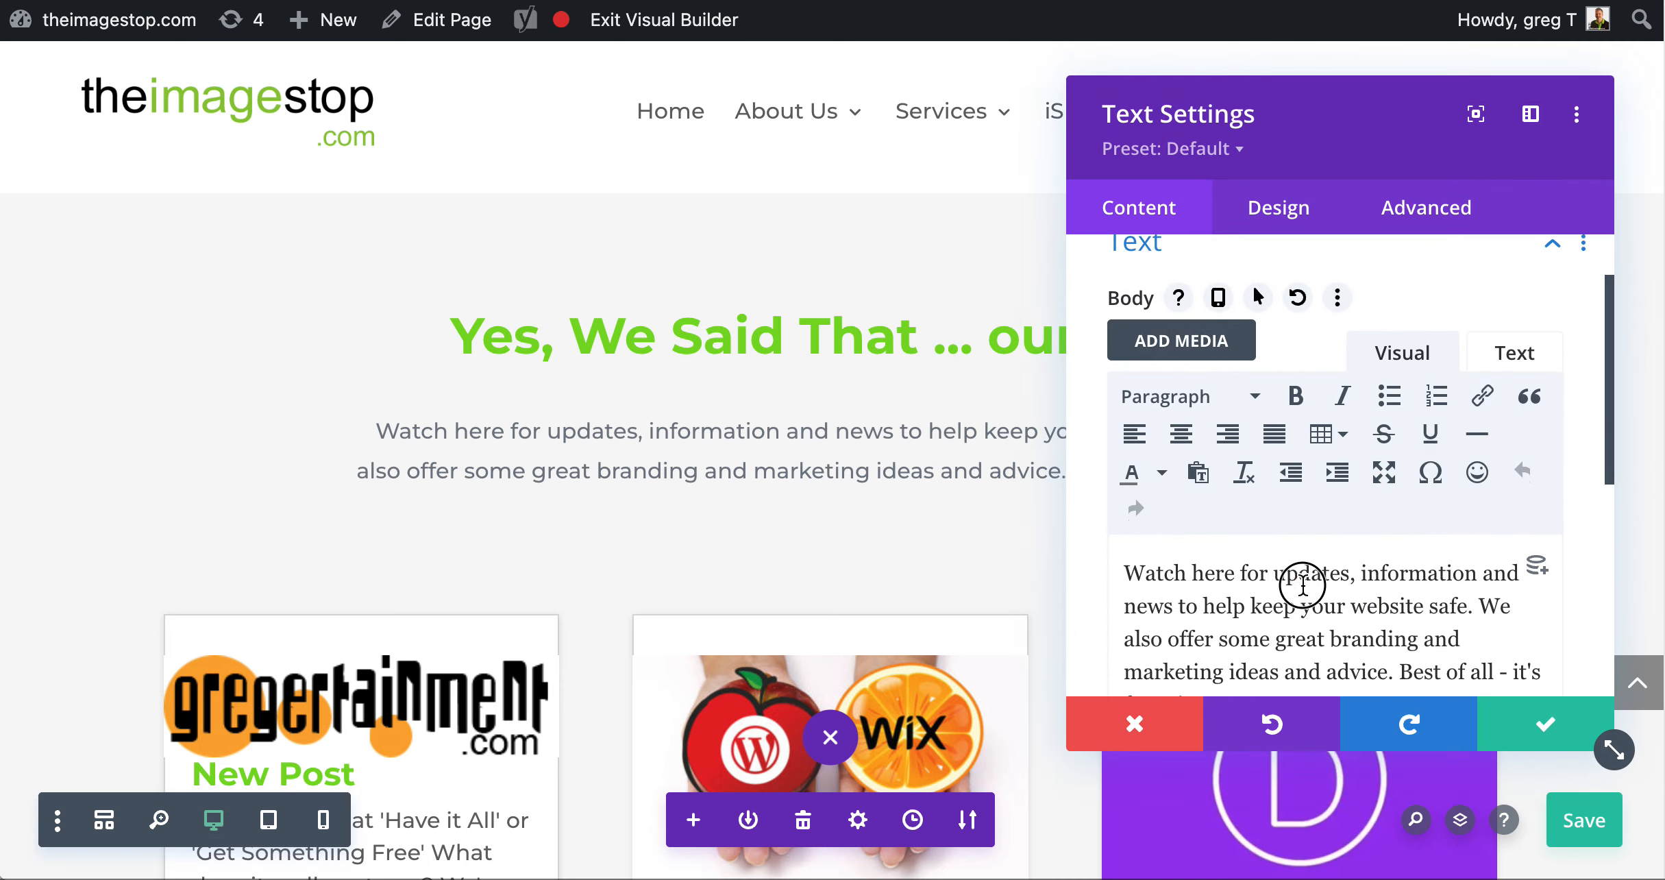
{"action": "left_click_drag", "start_coordinate": [1270, 573], "coordinate": [1310, 606]}
Try the Fullwidth layout for the blog posts module and look through the posts in it
{"action": "scroll", "coordinate": [961, 622], "scroll_direction": "down", "scroll_amount": 5}
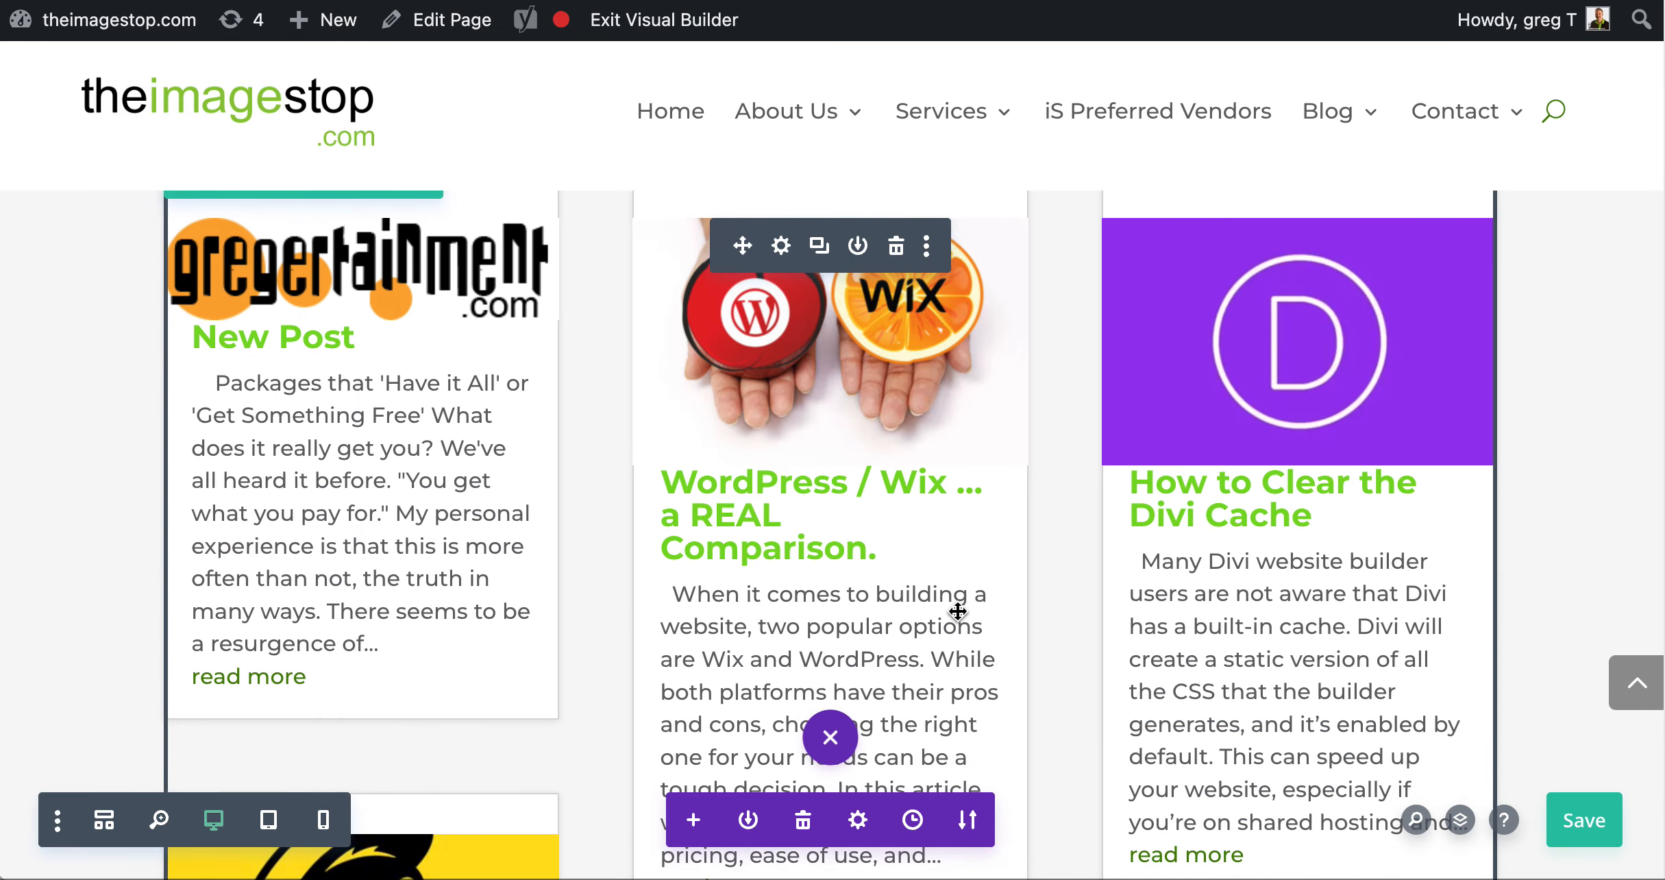
{"action": "left_click", "coordinate": [785, 244]}
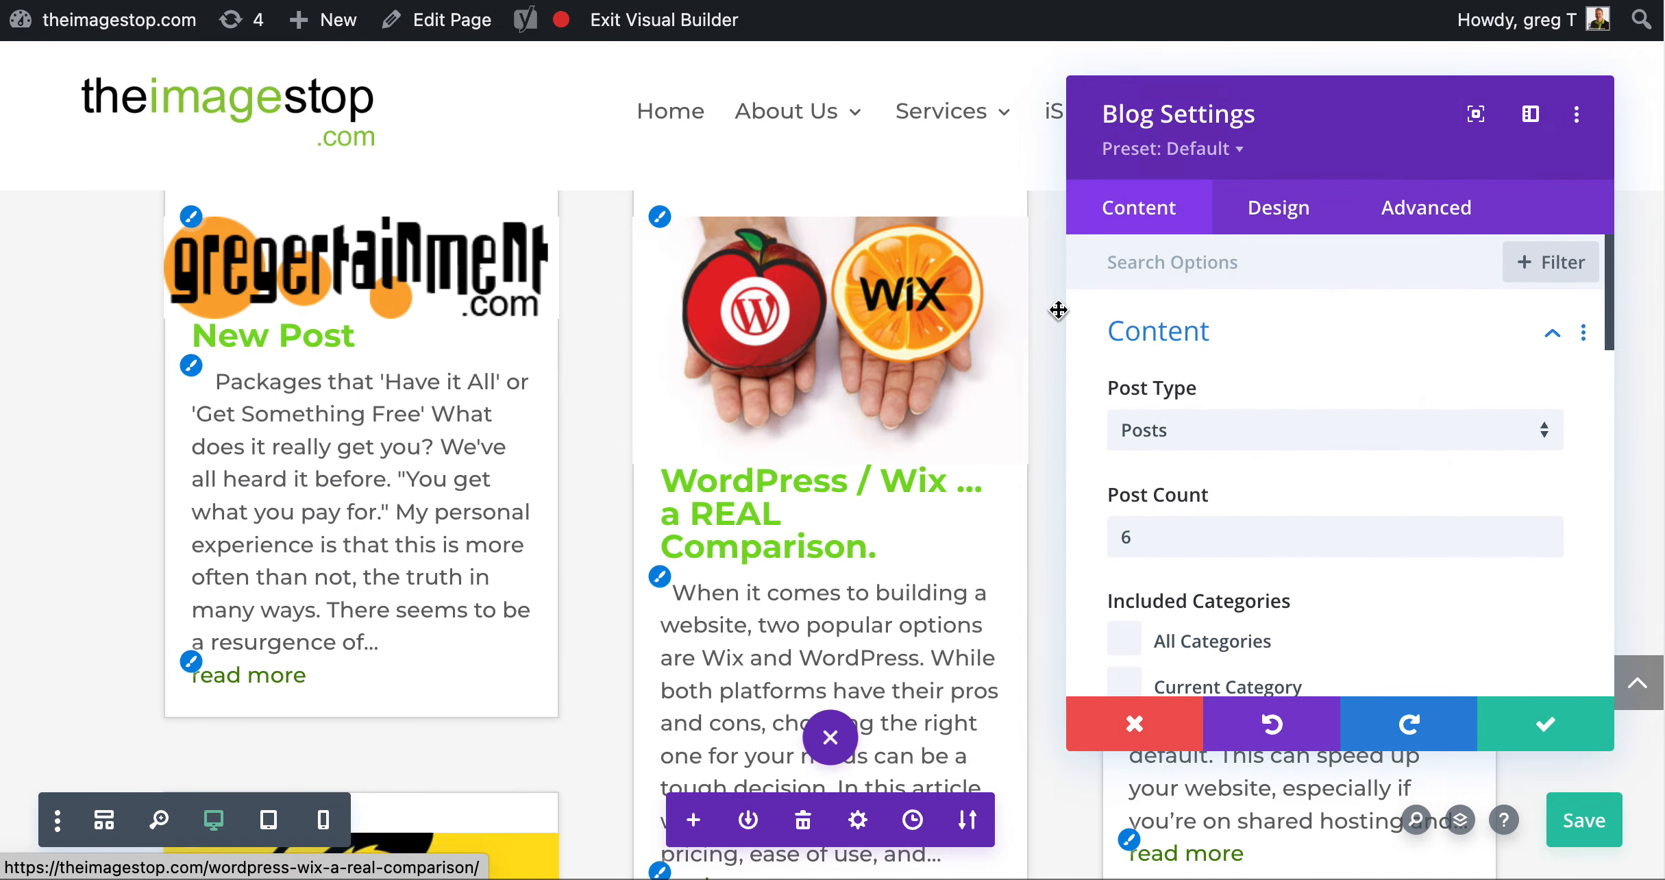
{"action": "left_click", "coordinate": [1273, 209]}
{"action": "left_click", "coordinate": [1210, 340]}
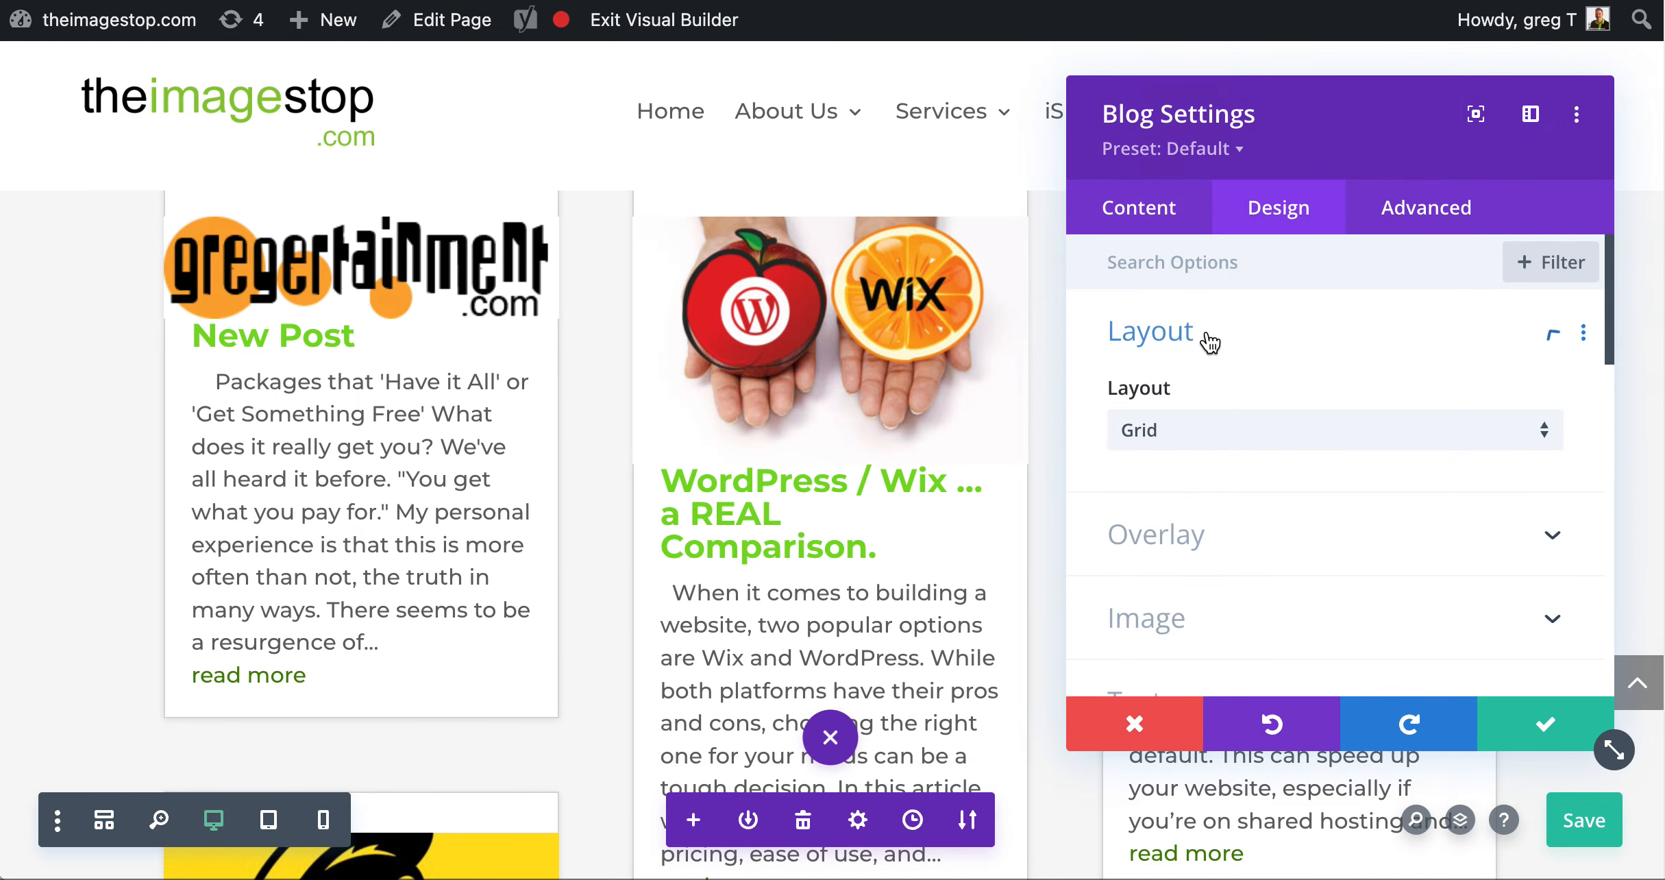
{"action": "left_click", "coordinate": [1169, 442]}
{"action": "left_click", "coordinate": [1158, 453]}
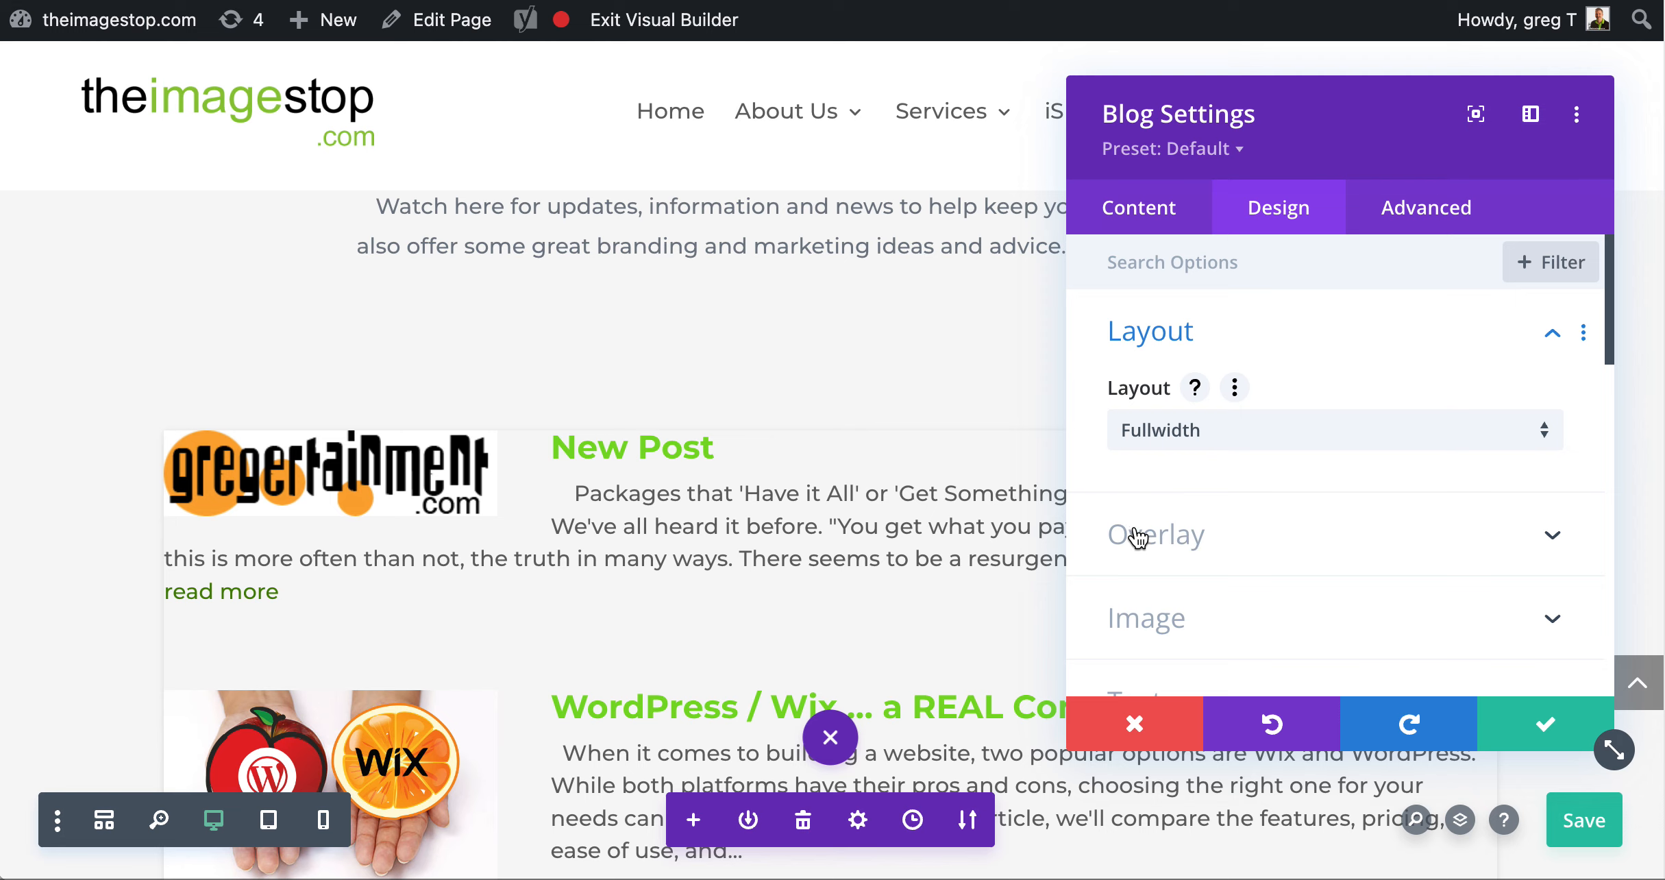
{"action": "scroll", "coordinate": [984, 520], "scroll_direction": "down", "scroll_amount": 15}
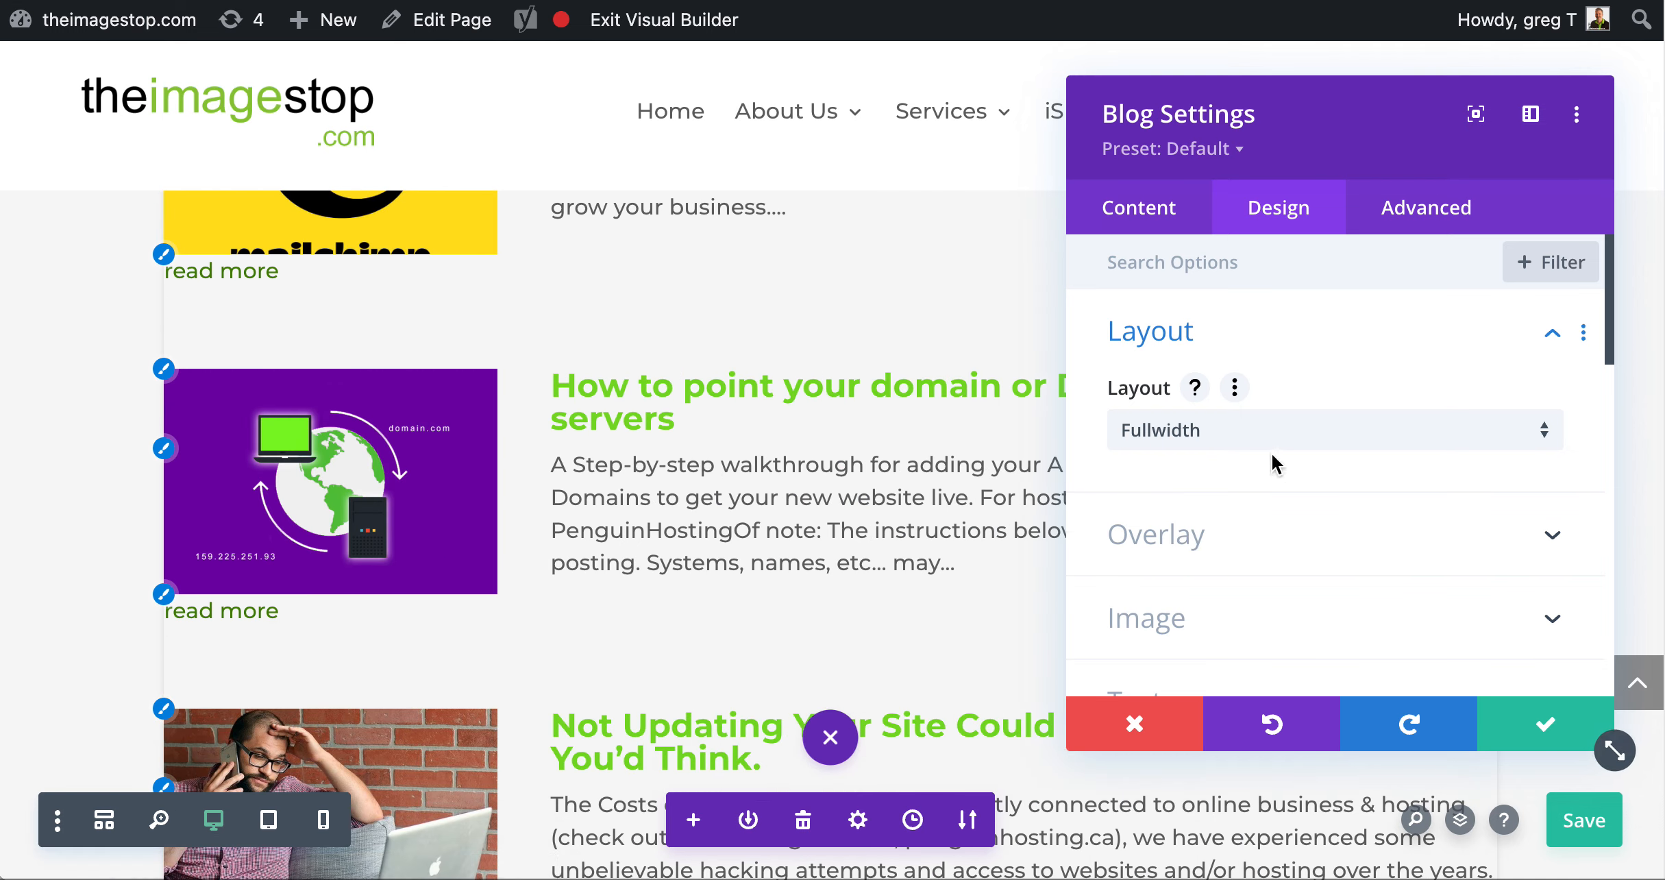
Return the blog posts layout to Grid, look at the Overlay options, and discard the settings changes
{"action": "left_click", "coordinate": [1261, 438]}
{"action": "left_click", "coordinate": [1249, 517]}
{"action": "left_click", "coordinate": [1248, 535]}
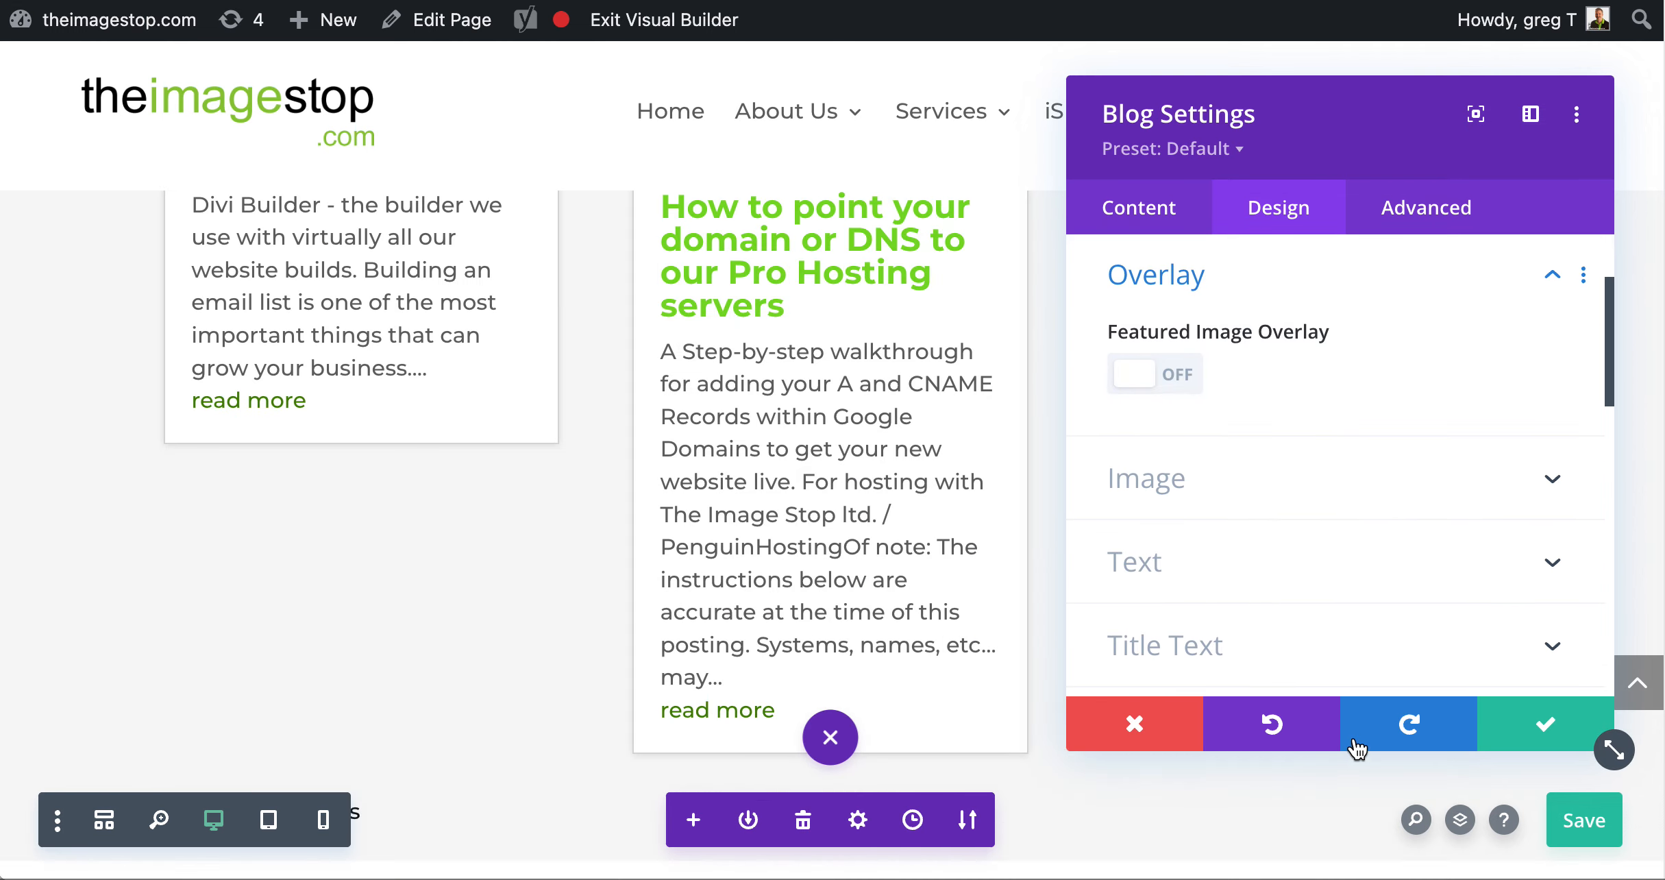
{"action": "left_click", "coordinate": [1129, 724]}
Extend the "GET MORE..." header's bottom and top padding to 80px each directly on the page
{"action": "scroll", "coordinate": [978, 564], "scroll_direction": "down", "scroll_amount": 5}
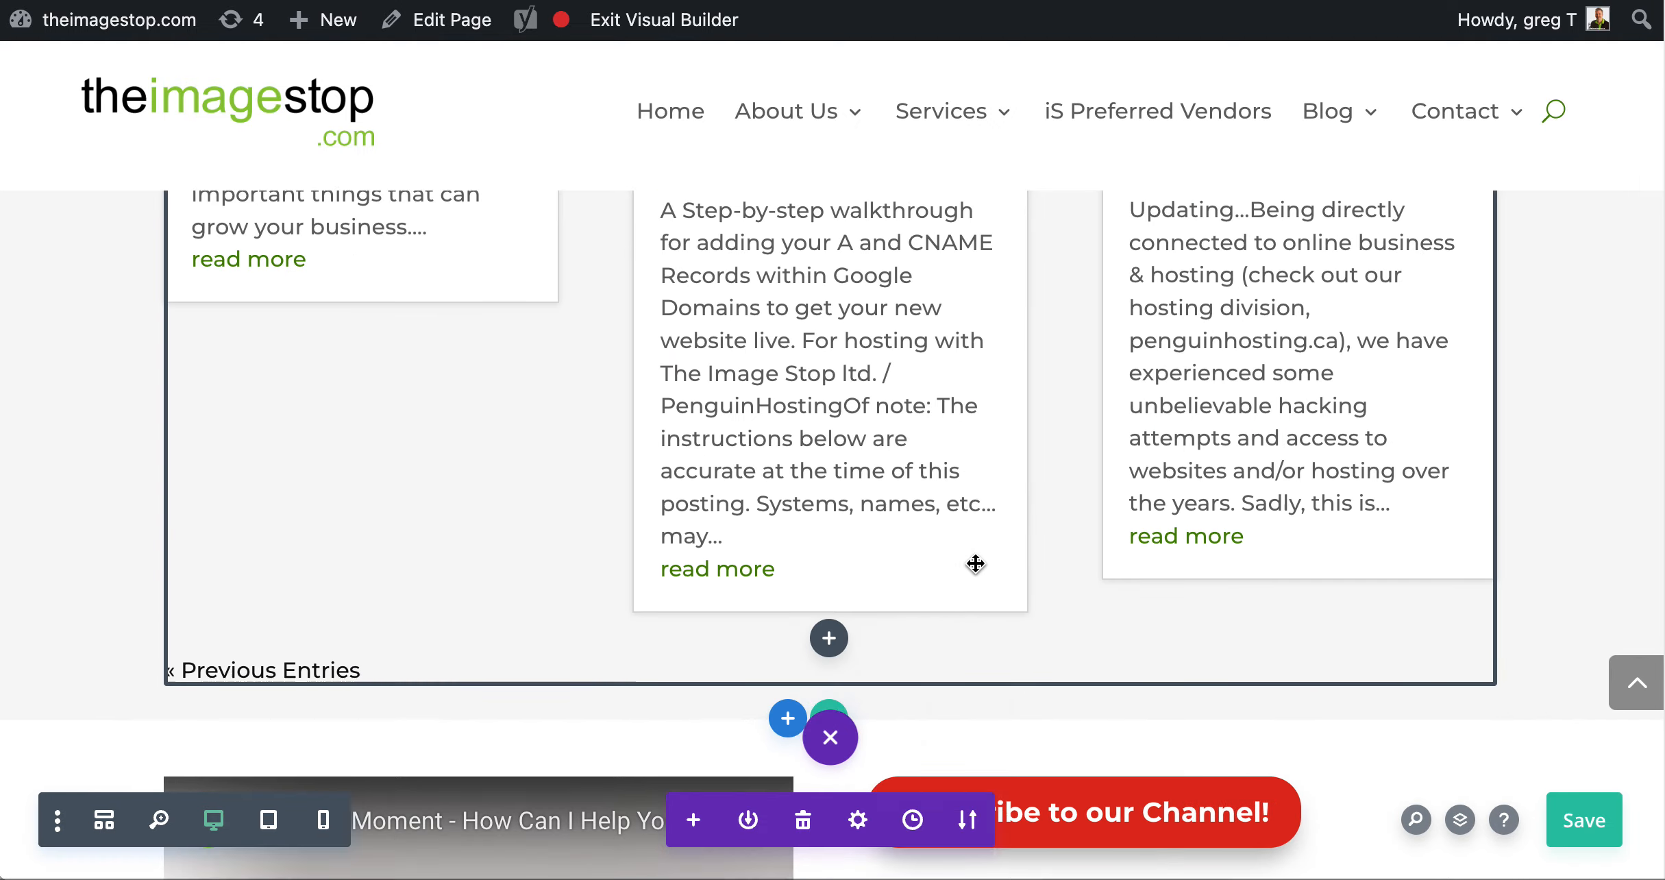
{"action": "scroll", "coordinate": [976, 564], "scroll_direction": "down", "scroll_amount": 10}
{"action": "scroll", "coordinate": [980, 560], "scroll_direction": "up", "scroll_amount": 3}
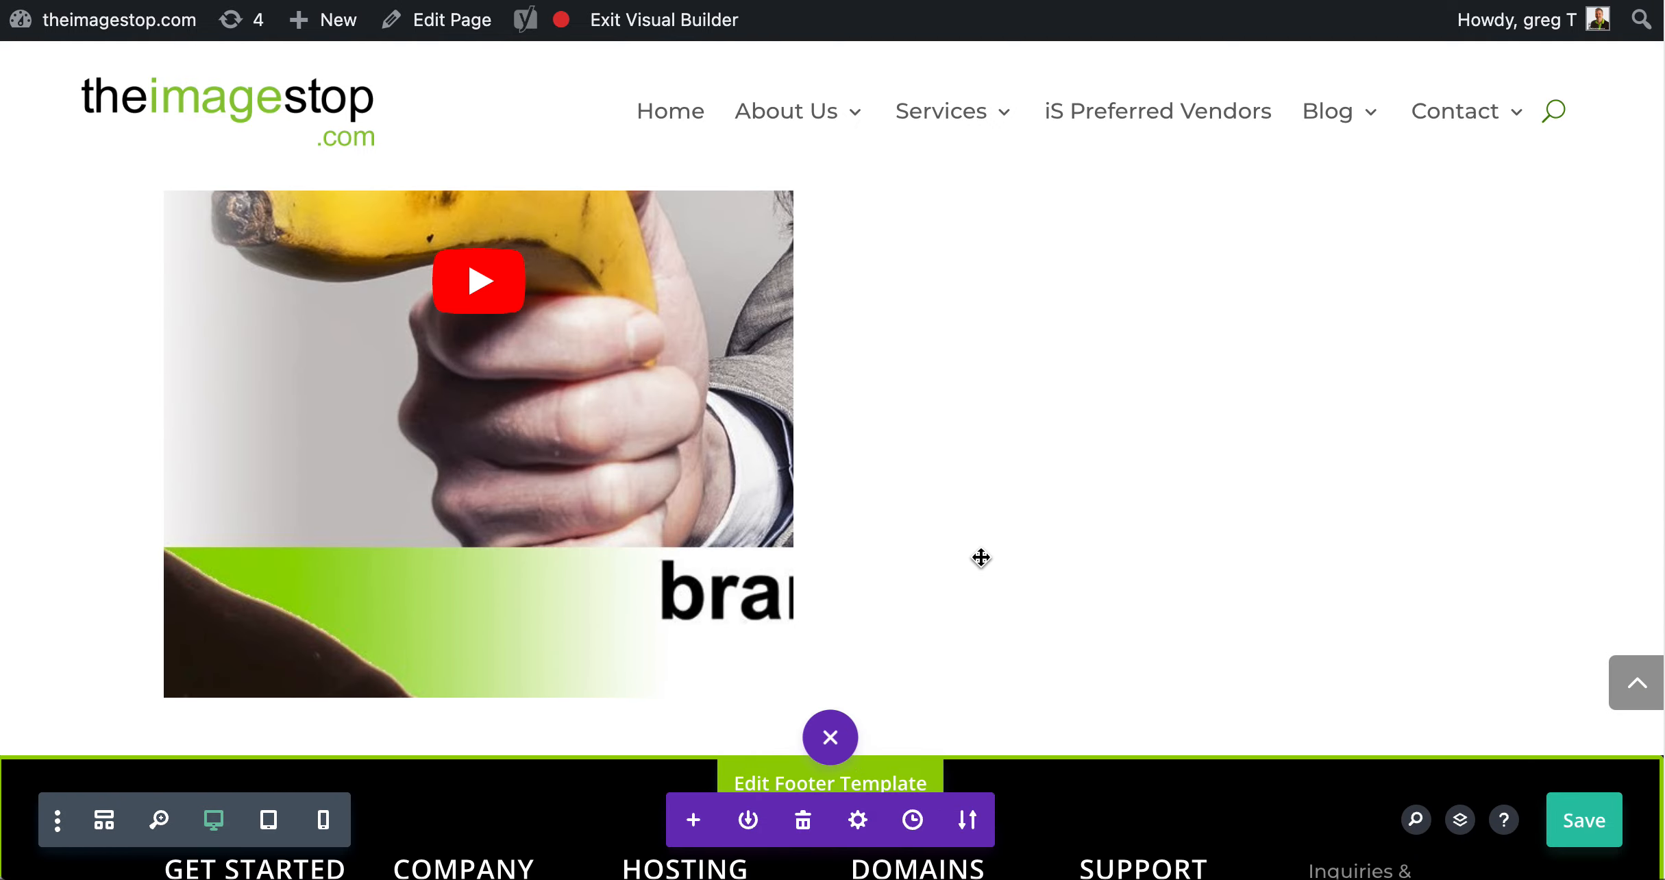
{"action": "scroll", "coordinate": [1422, 554], "scroll_direction": "up", "scroll_amount": 15}
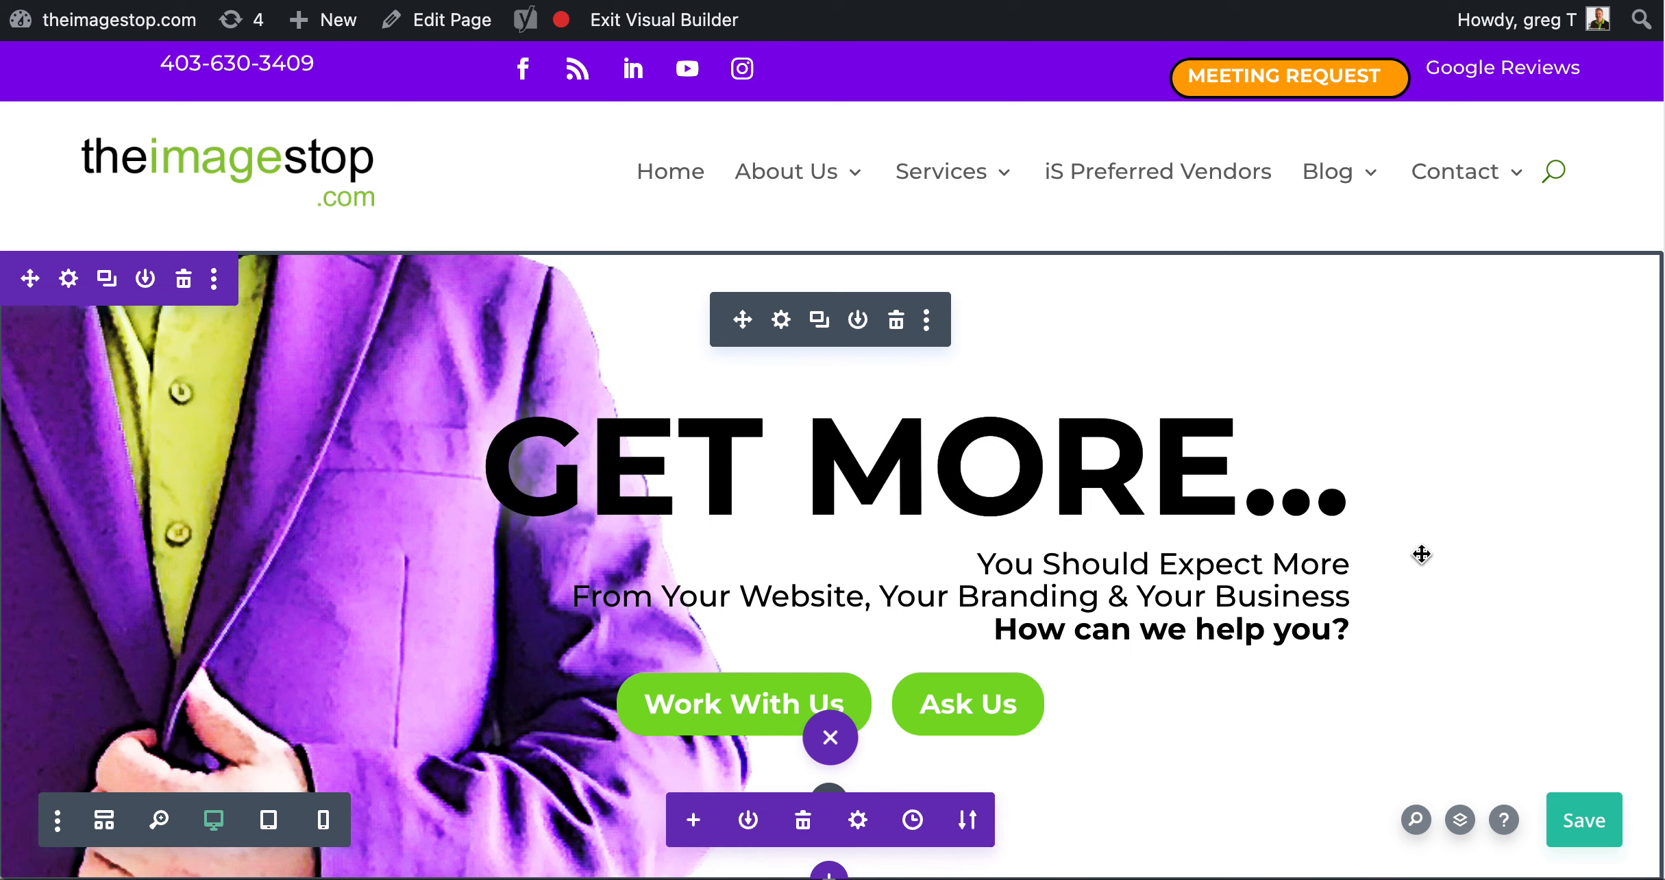
{"action": "scroll", "coordinate": [1493, 472], "scroll_direction": "down", "scroll_amount": 3}
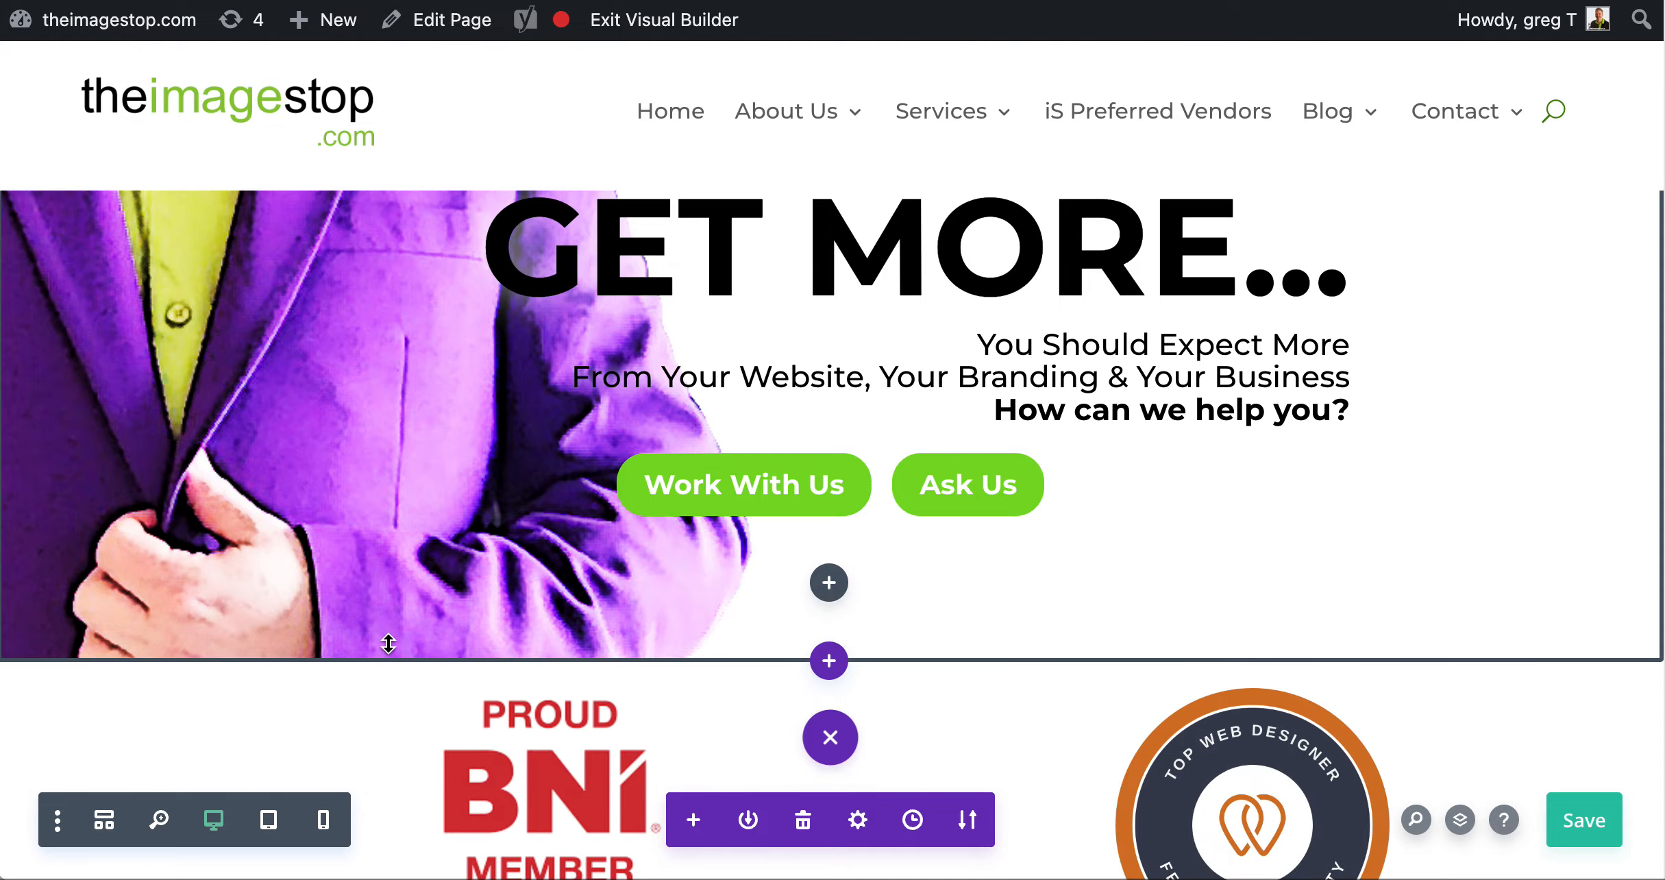
{"action": "left_click_drag", "start_coordinate": [385, 642], "coordinate": [384, 747]}
{"action": "scroll", "coordinate": [356, 459], "scroll_direction": "up", "scroll_amount": 2}
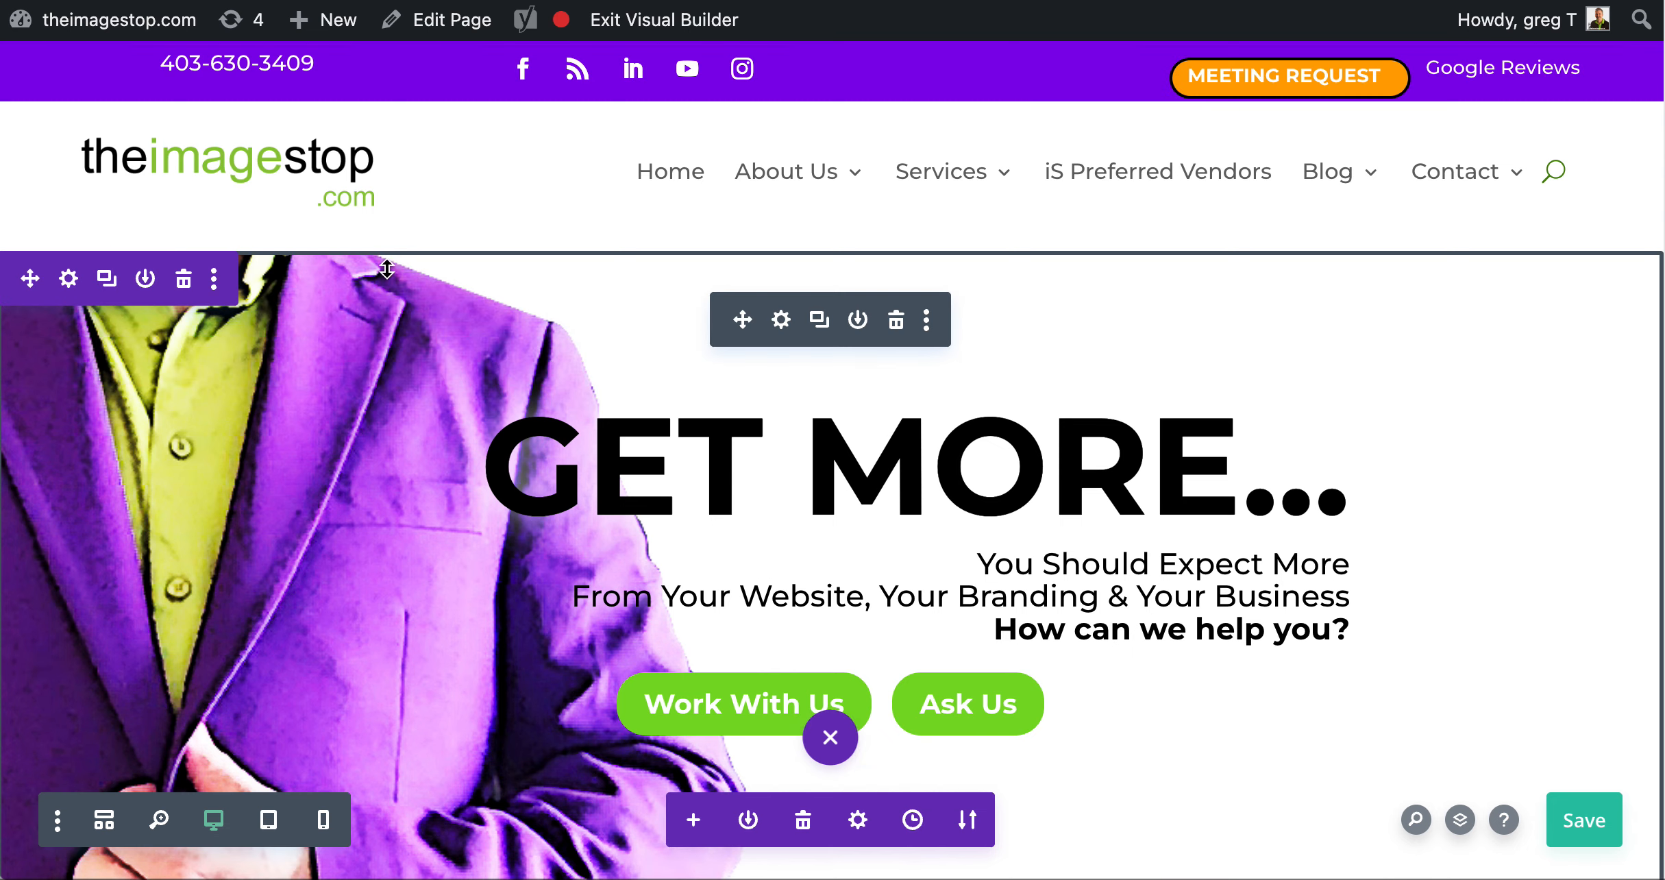
{"action": "left_click_drag", "start_coordinate": [387, 270], "coordinate": [388, 359]}
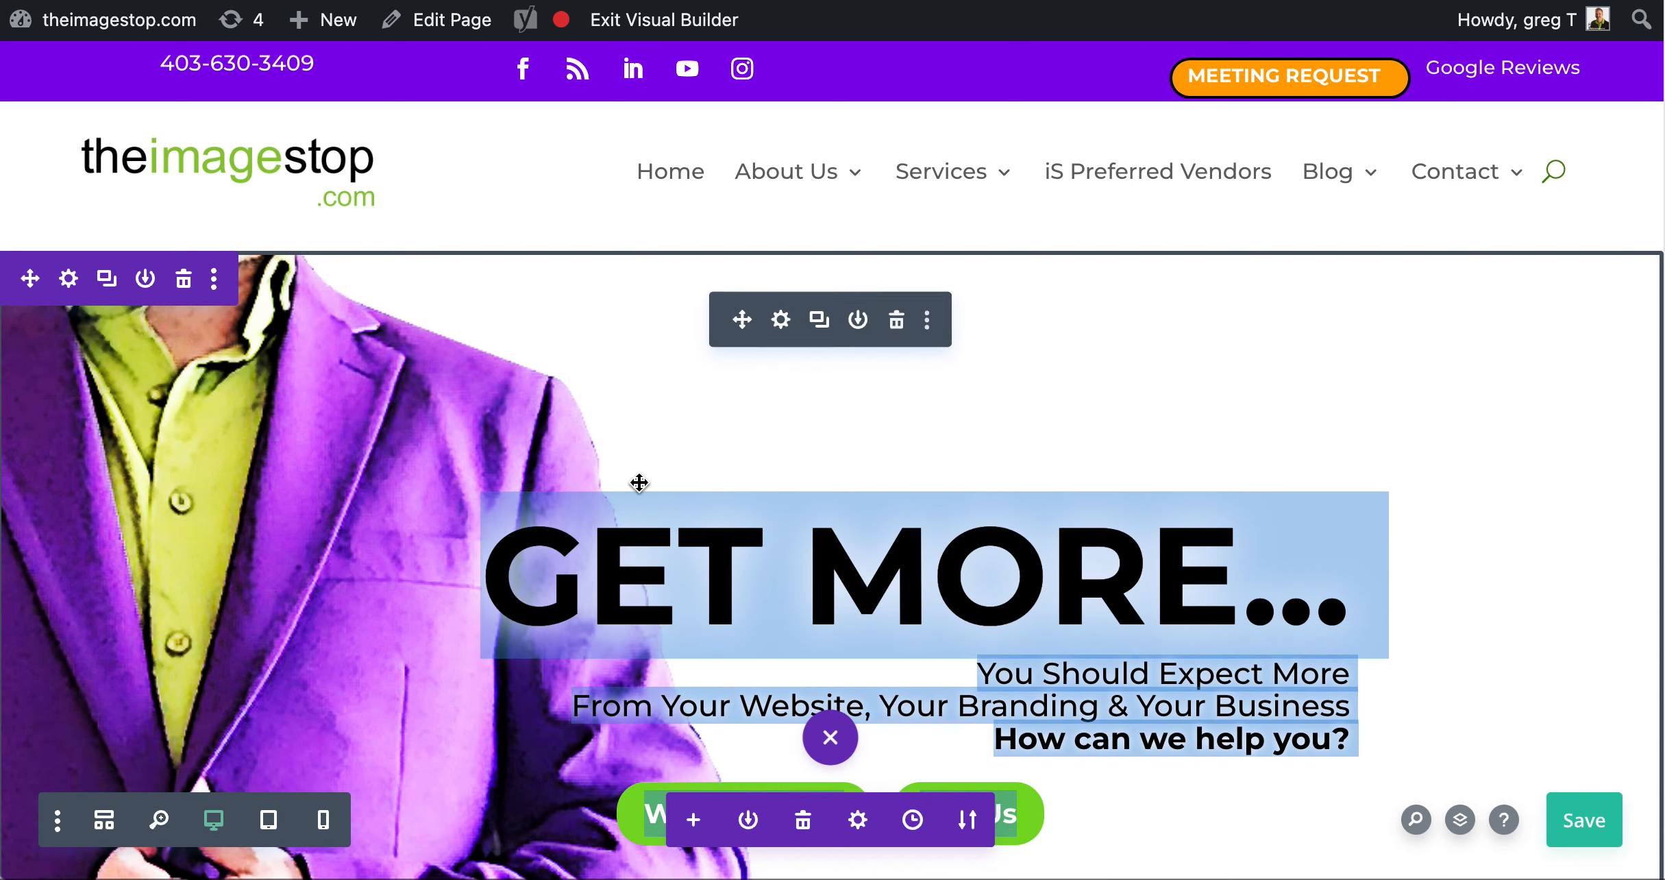
Lower the "GET MORE..." header's top padding step by step to 6px in its spacing settings
{"action": "left_click", "coordinate": [788, 323]}
{"action": "left_click", "coordinate": [1287, 211]}
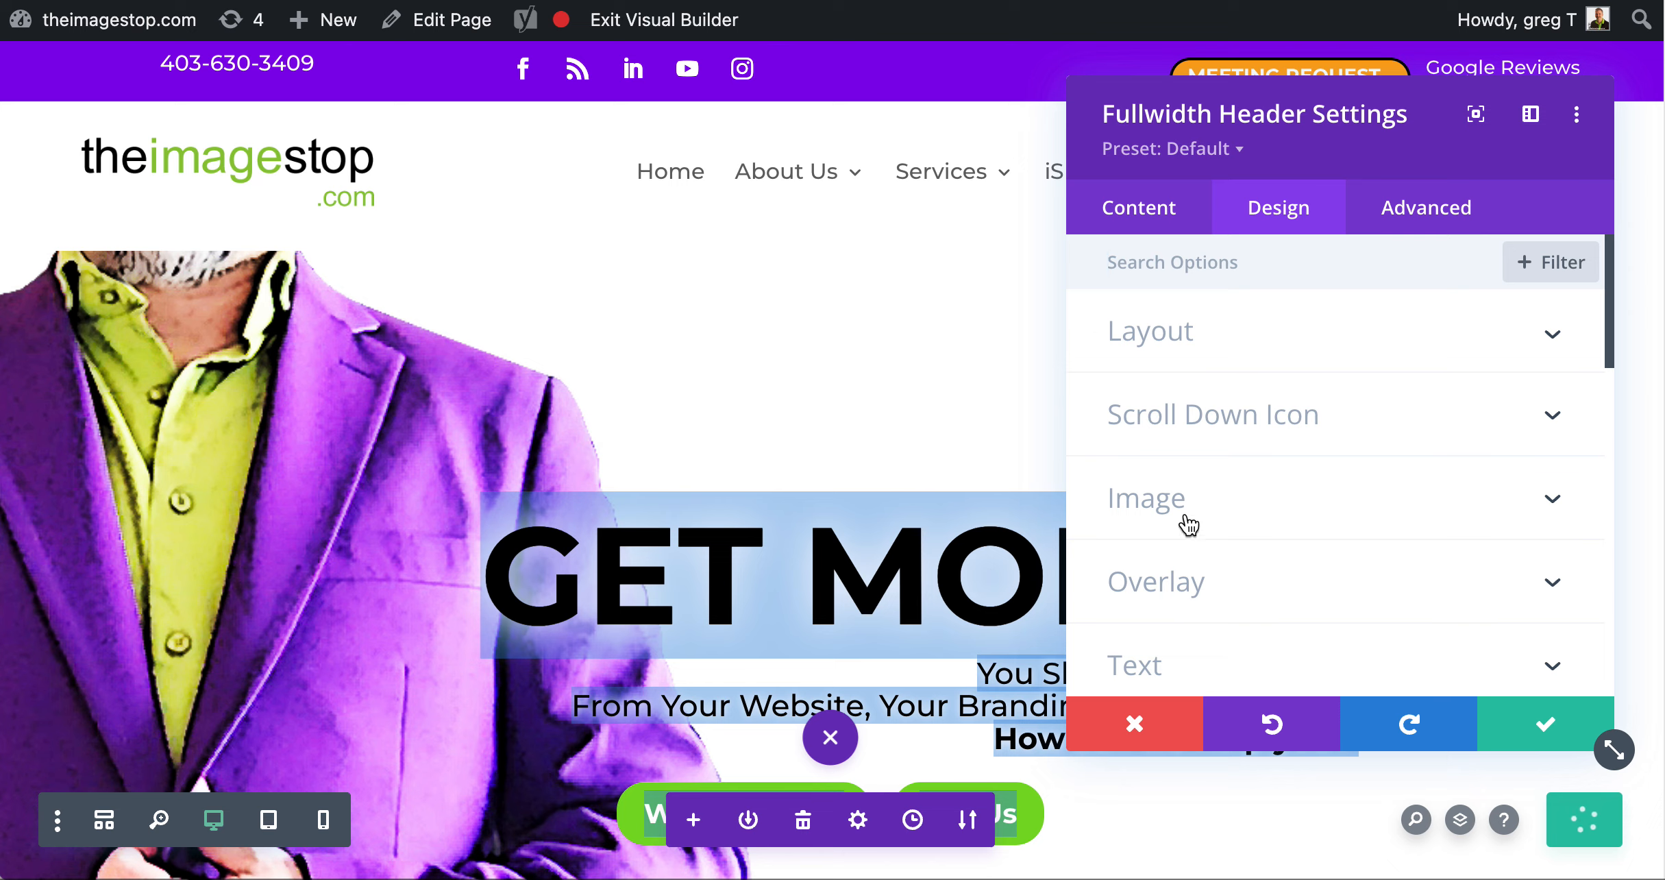
{"action": "scroll", "coordinate": [1199, 521], "scroll_direction": "down", "scroll_amount": 8}
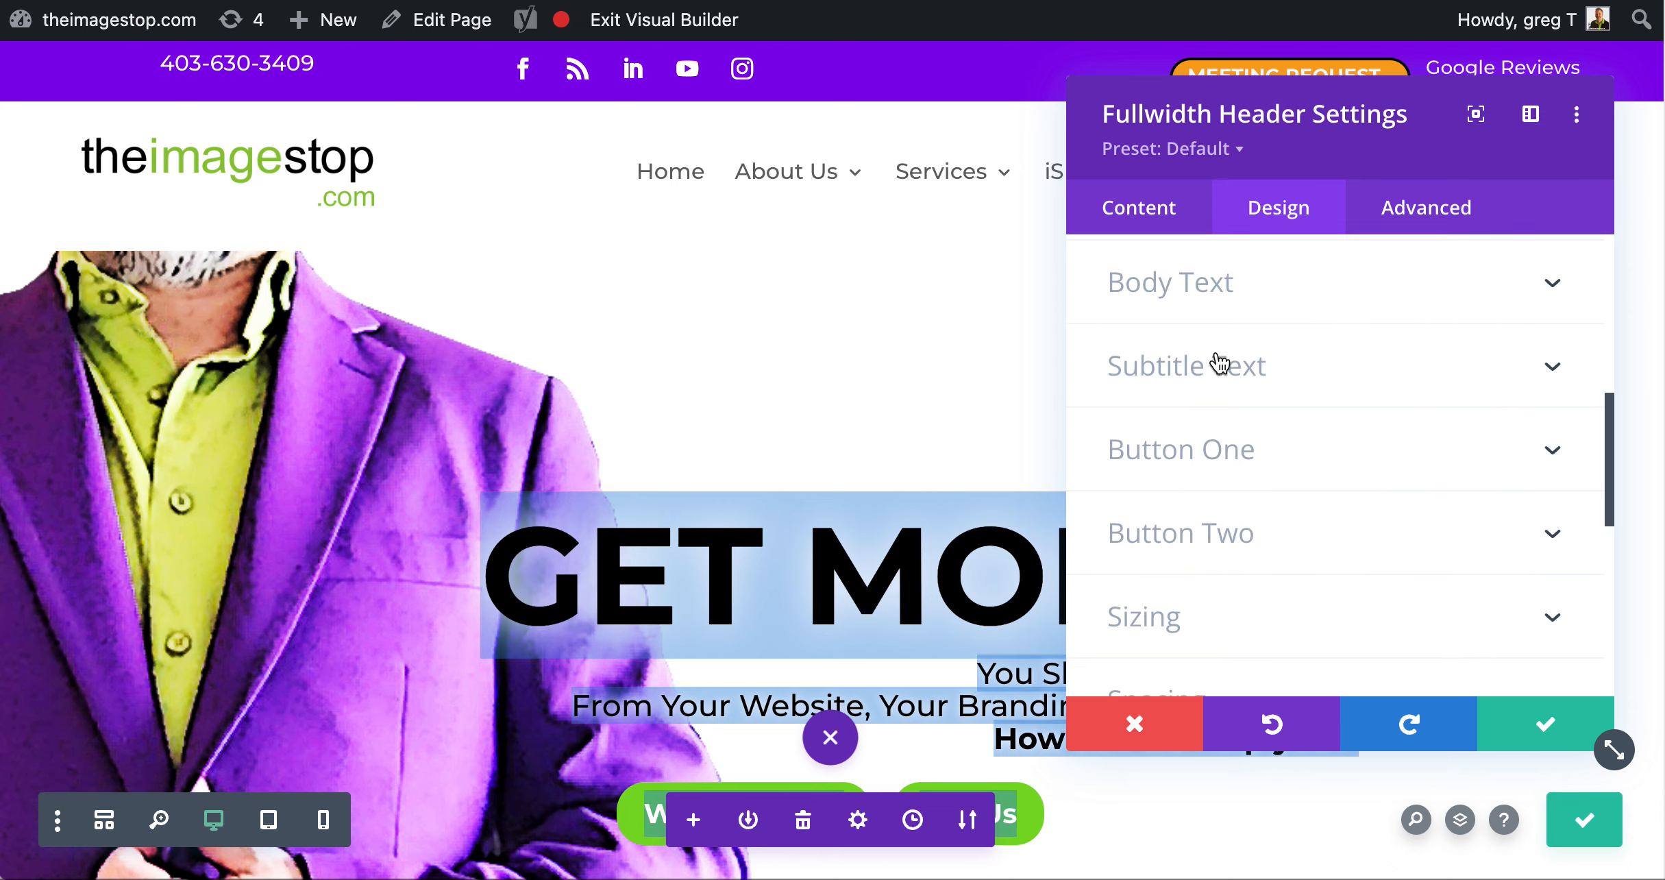
{"action": "scroll", "coordinate": [1223, 362], "scroll_direction": "down", "scroll_amount": 2}
{"action": "left_click", "coordinate": [1230, 620]}
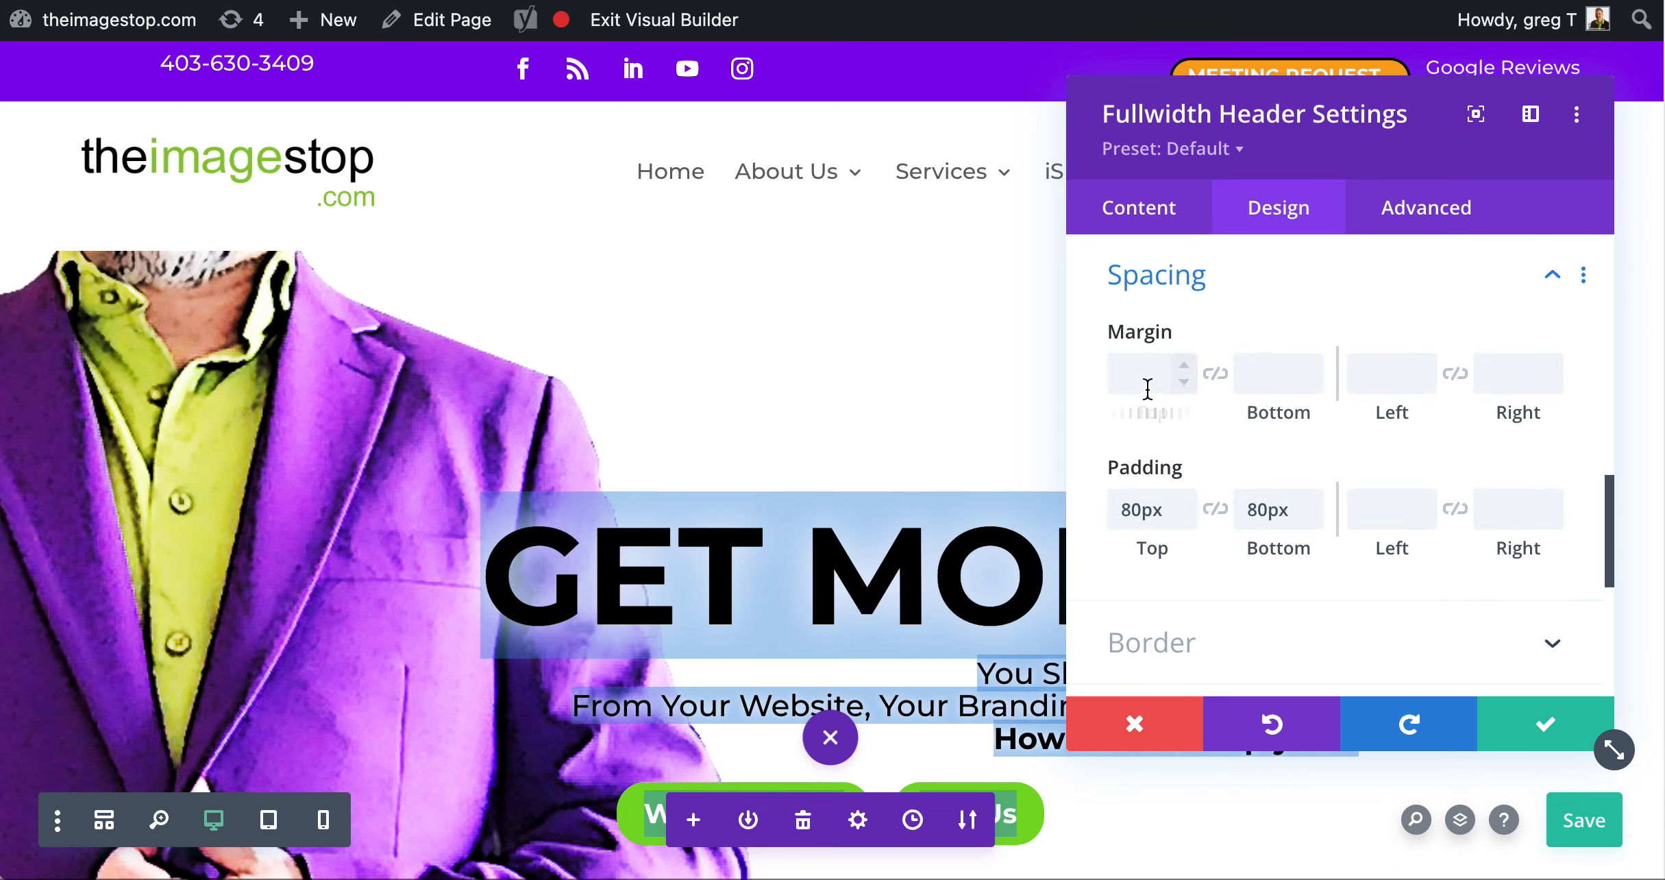
{"action": "left_click", "coordinate": [1184, 516]}
{"action": "left_click", "coordinate": [1184, 516]}
{"action": "left_click", "coordinate": [1184, 516]}
{"action": "left_click", "coordinate": [1184, 516]}
{"action": "left_click", "coordinate": [1186, 518]}
{"action": "left_click", "coordinate": [1186, 518]}
{"action": "left_click", "coordinate": [1185, 518]}
{"action": "left_click", "coordinate": [1185, 518]}
{"action": "left_click", "coordinate": [1186, 518]}
{"action": "left_click", "coordinate": [1185, 518]}
{"action": "left_click", "coordinate": [1186, 519]}
{"action": "left_click", "coordinate": [1186, 518]}
{"action": "left_click", "coordinate": [1186, 518]}
{"action": "left_click", "coordinate": [1185, 518]}
{"action": "left_click", "coordinate": [1185, 518]}
{"action": "left_click", "coordinate": [1186, 518]}
{"action": "left_click", "coordinate": [1186, 518]}
{"action": "left_click", "coordinate": [1186, 518]}
{"action": "left_click", "coordinate": [1186, 518]}
{"action": "left_click", "coordinate": [1186, 518]}
{"action": "left_click", "coordinate": [1186, 518]}
{"action": "left_click", "coordinate": [1186, 518]}
{"action": "left_click", "coordinate": [1186, 518]}
{"action": "left_click", "coordinate": [1186, 518]}
{"action": "left_click", "coordinate": [1186, 518]}
{"action": "left_click", "coordinate": [1186, 518]}
{"action": "left_click", "coordinate": [1185, 518]}
{"action": "left_click", "coordinate": [1186, 518]}
{"action": "left_click", "coordinate": [1186, 518]}
{"action": "left_click", "coordinate": [1185, 518]}
{"action": "left_click", "coordinate": [1185, 518]}
{"action": "left_click", "coordinate": [1185, 518]}
{"action": "left_click", "coordinate": [1185, 518]}
{"action": "left_click", "coordinate": [1186, 518]}
{"action": "left_click", "coordinate": [1185, 518]}
{"action": "left_click", "coordinate": [1185, 518]}
{"action": "left_click", "coordinate": [1186, 518]}
{"action": "left_click", "coordinate": [1186, 518]}
{"action": "left_click", "coordinate": [1185, 518]}
{"action": "left_click", "coordinate": [1186, 518]}
{"action": "left_click", "coordinate": [1186, 518]}
{"action": "left_click", "coordinate": [1185, 518]}
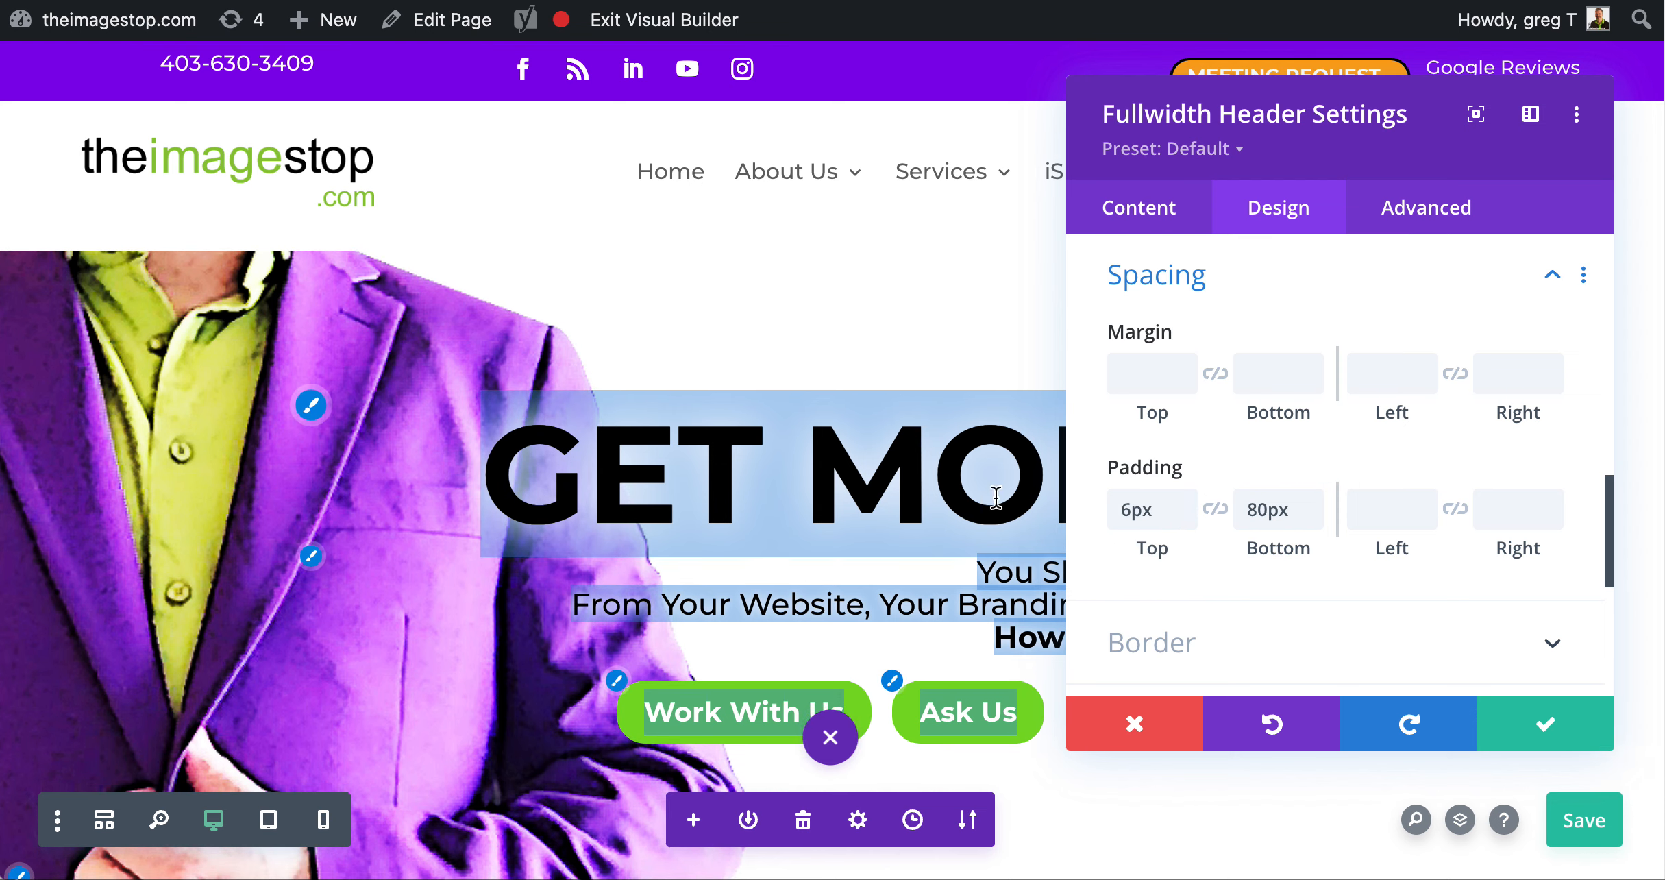
Set the header's top padding to 0 and apply the settings
{"action": "left_click", "coordinate": [1152, 509]}
{"action": "left_click_drag", "start_coordinate": [1152, 509], "coordinate": [1088, 517]}
{"action": "type", "text": "0"}
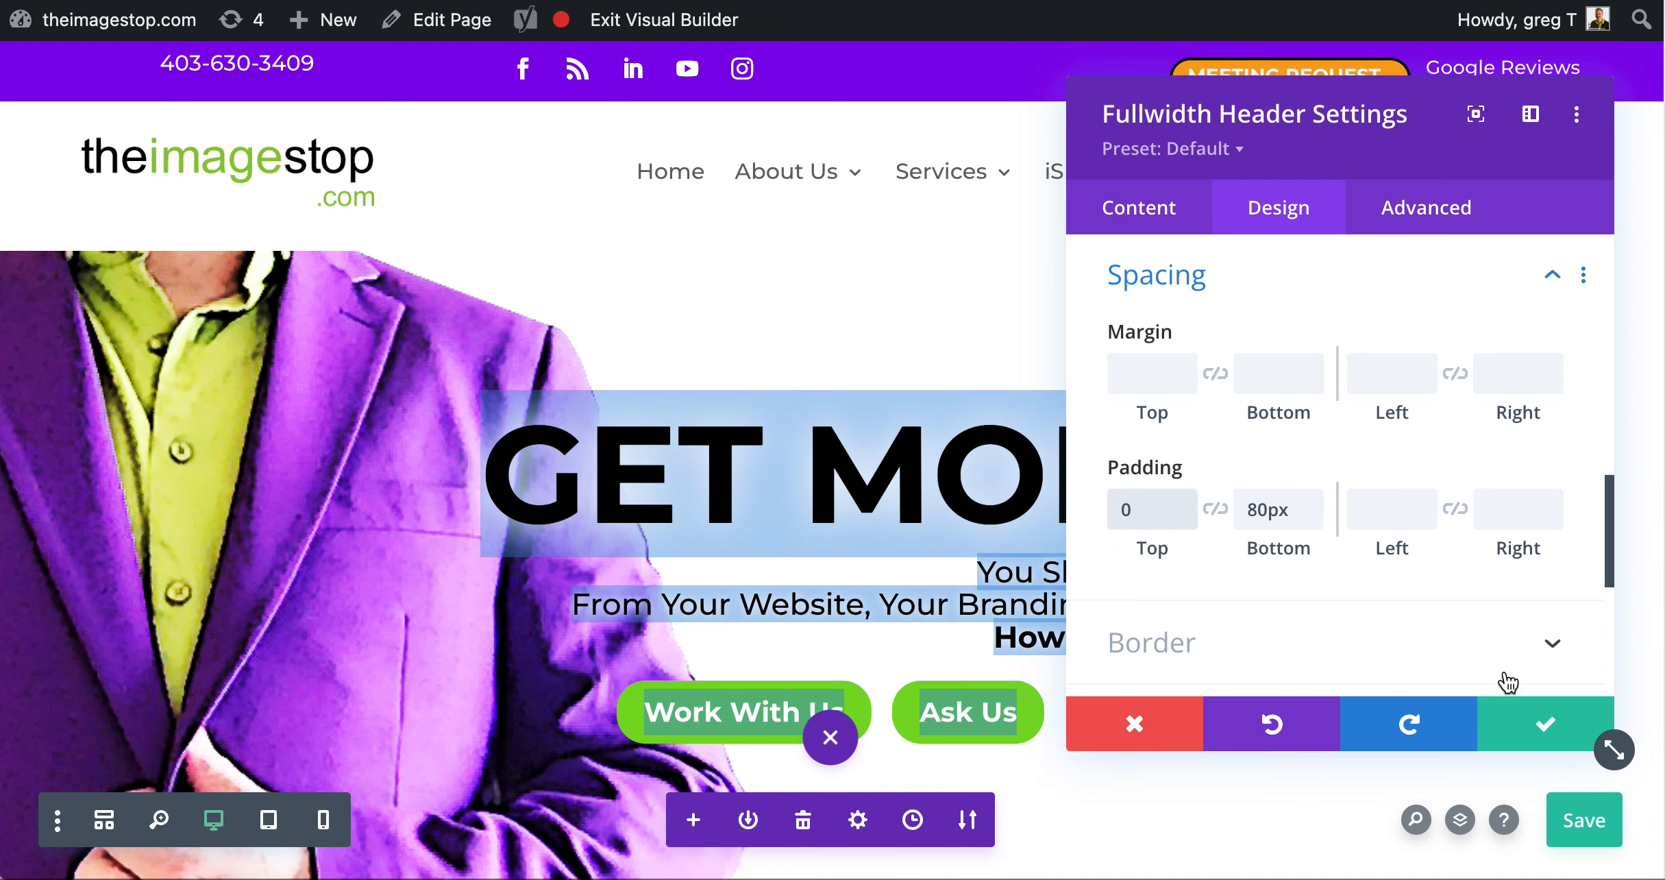
{"action": "left_click", "coordinate": [1535, 719]}
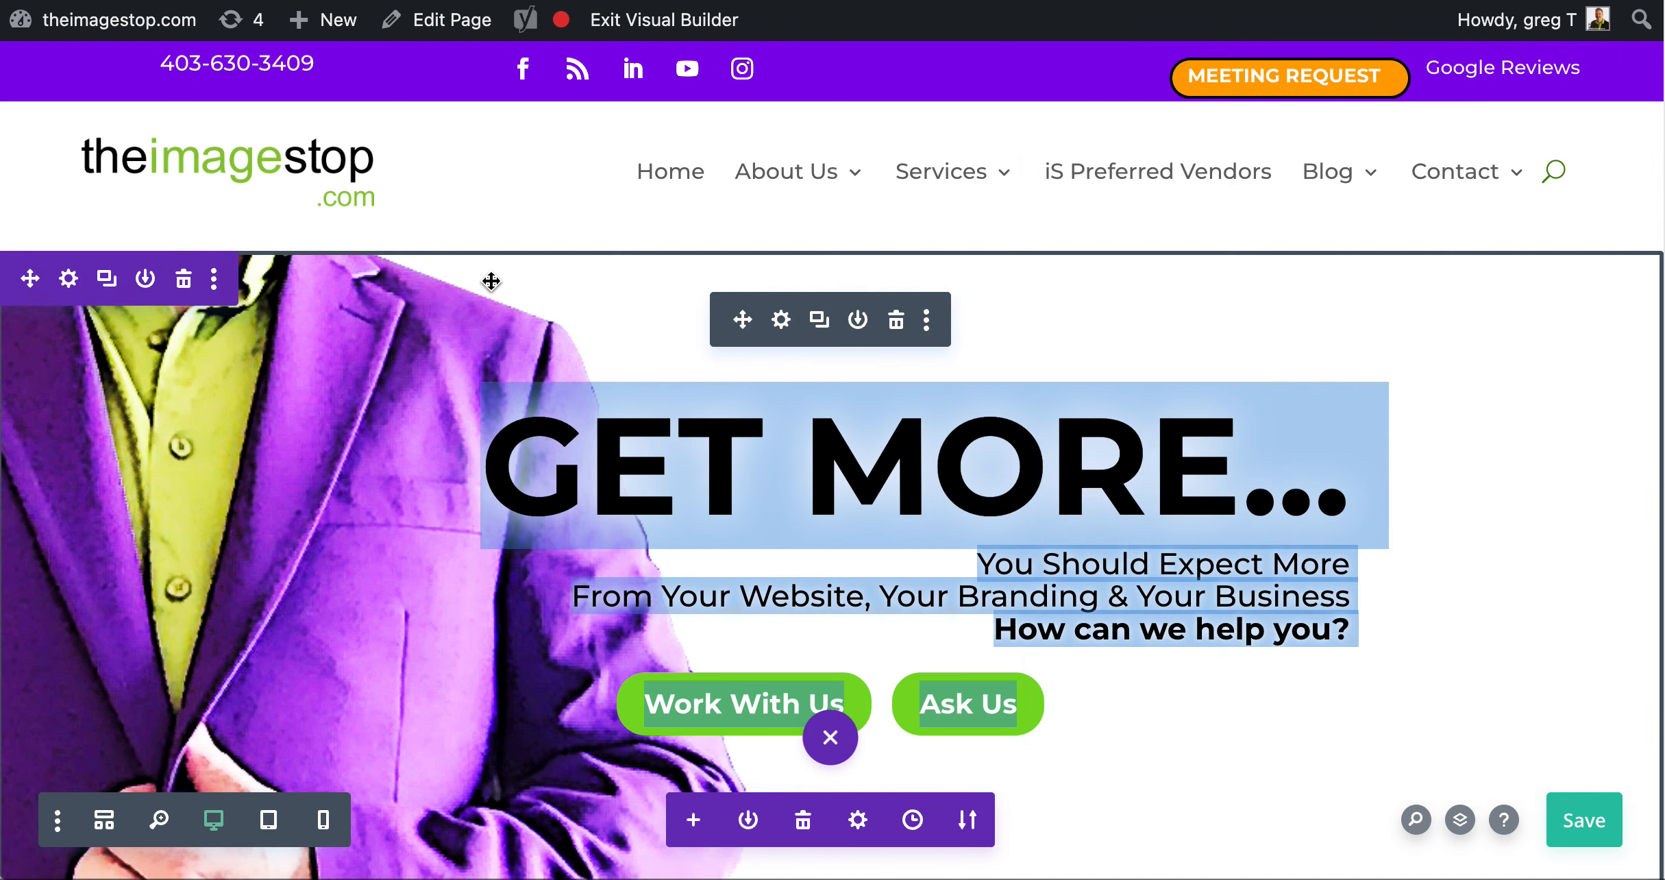
Extend the header's top padding to 86px, lower its top margin slightly to shift it upward, and apply the settings
{"action": "left_click_drag", "start_coordinate": [442, 304], "coordinate": [445, 387]}
{"action": "left_click", "coordinate": [781, 321]}
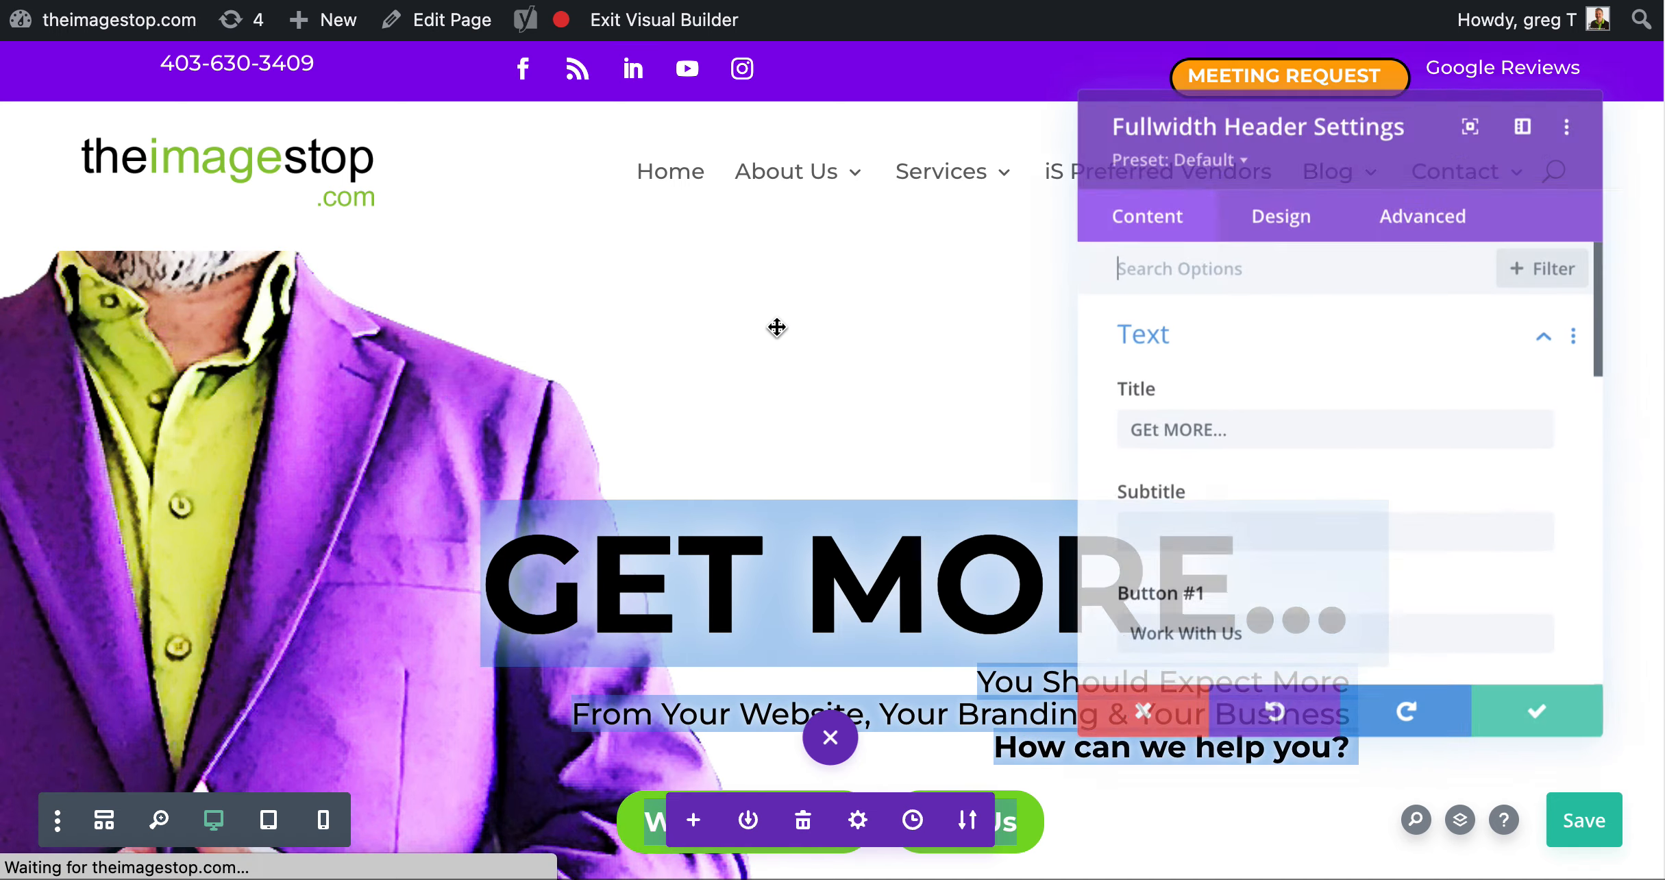
{"action": "left_click", "coordinate": [1286, 199]}
{"action": "scroll", "coordinate": [1247, 288], "scroll_direction": "down", "scroll_amount": 10}
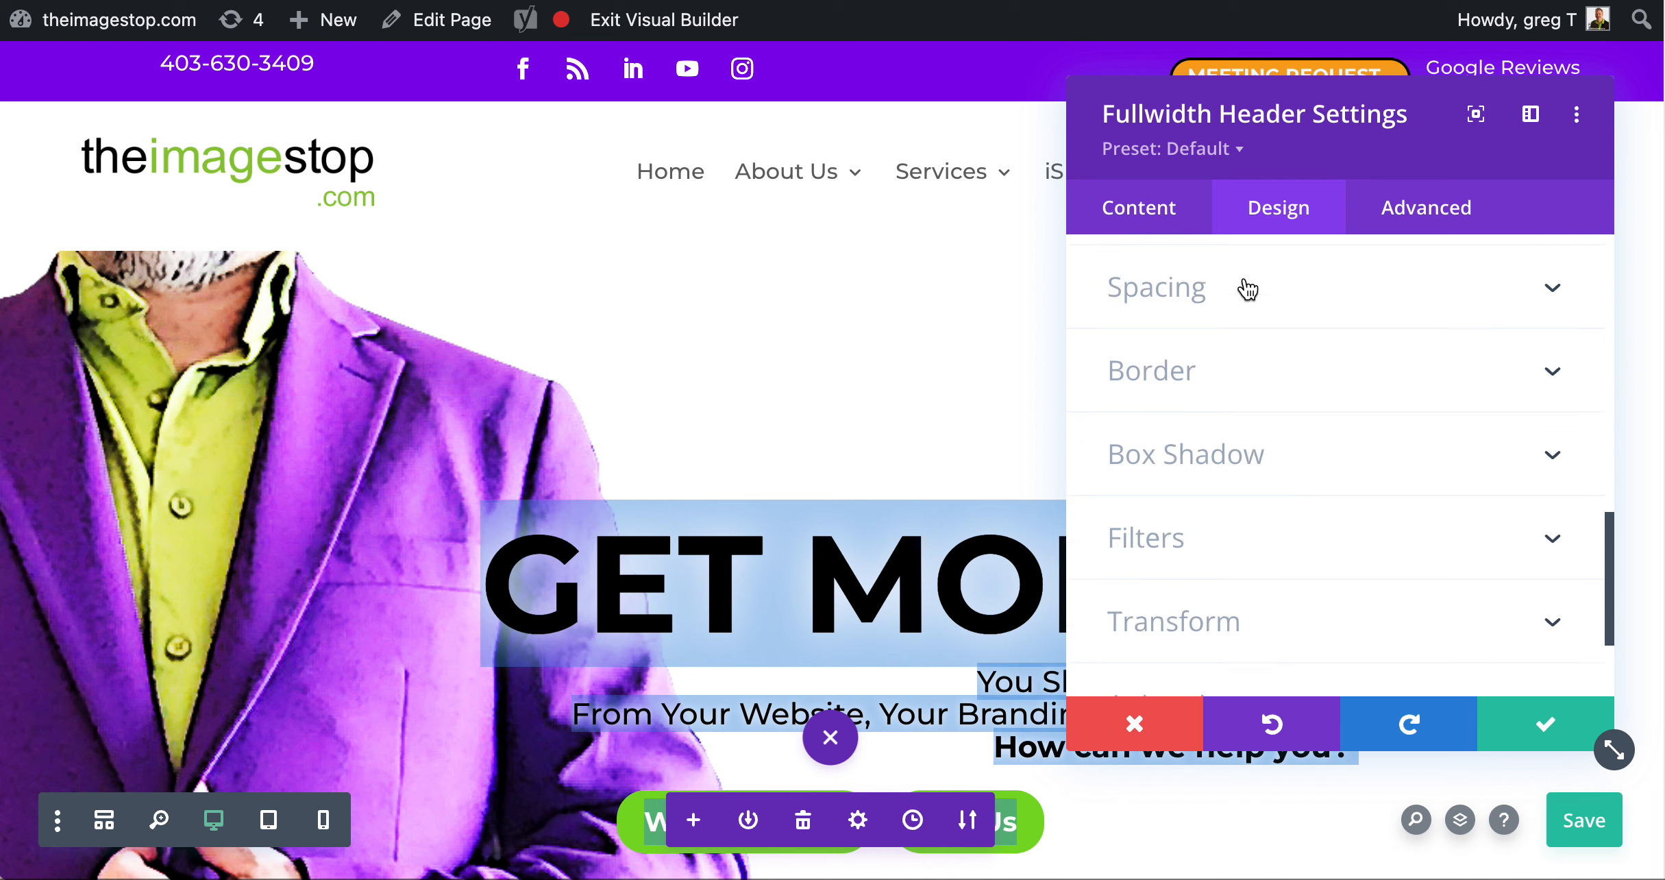
{"action": "left_click", "coordinate": [1230, 312]}
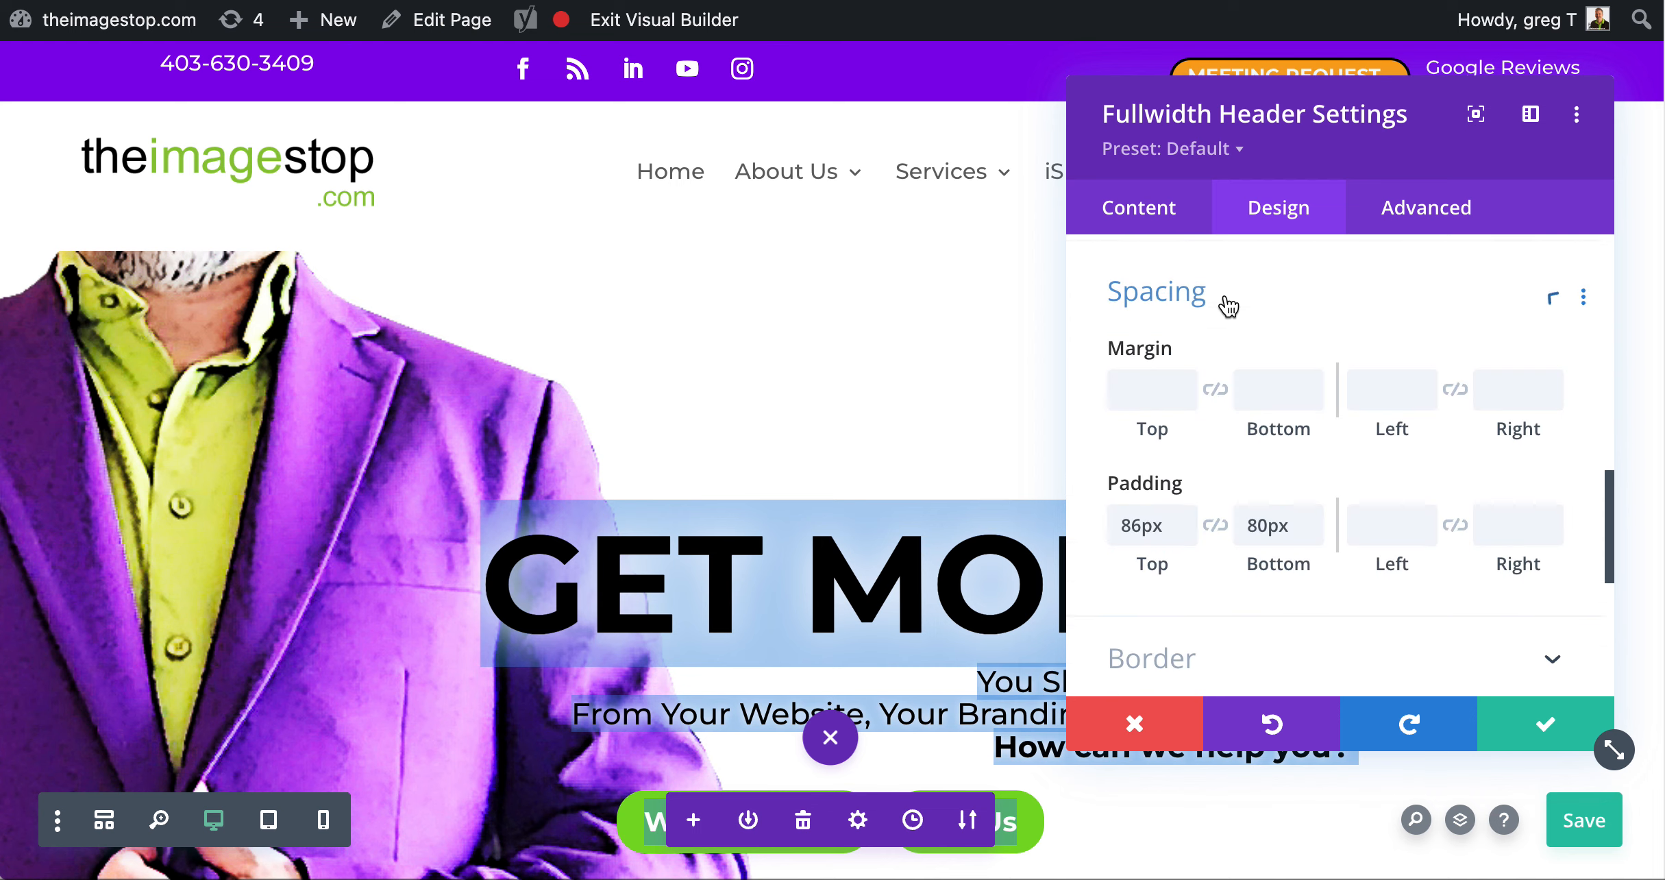
{"action": "left_click", "coordinate": [1185, 381]}
{"action": "left_click_drag", "start_coordinate": [1186, 382], "coordinate": [1186, 382]}
{"action": "left_click", "coordinate": [1545, 724]}
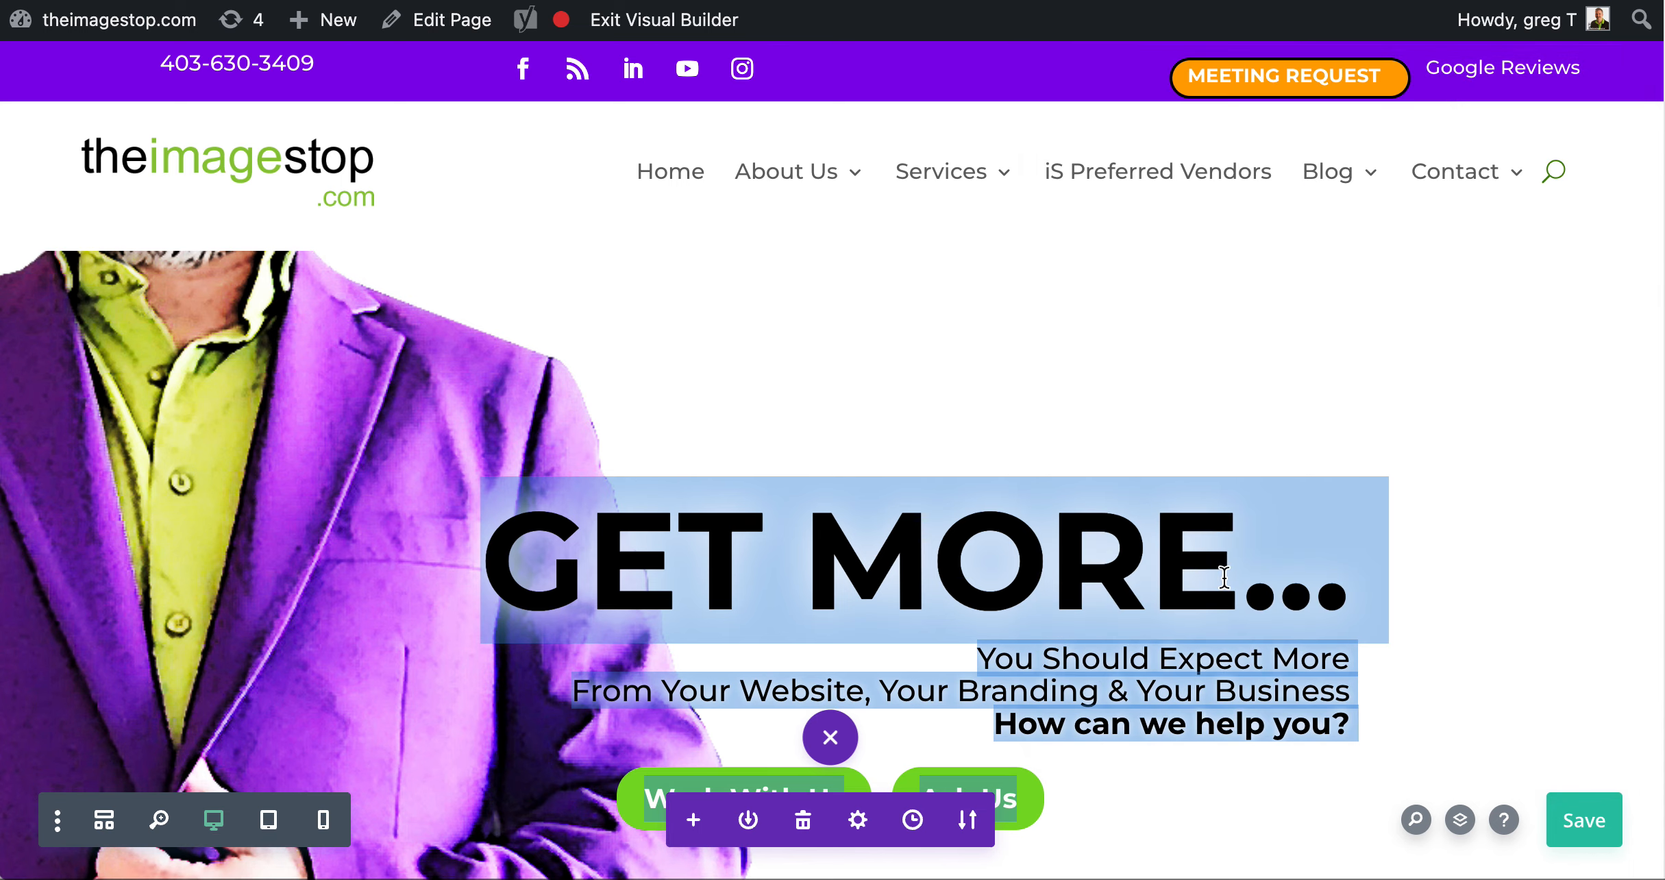
Check the adjusted header, save the home page, and exit the visual builder
{"action": "scroll", "coordinate": [1032, 568], "scroll_direction": "down", "scroll_amount": 5}
{"action": "scroll", "coordinate": [1032, 568], "scroll_direction": "up", "scroll_amount": 6}
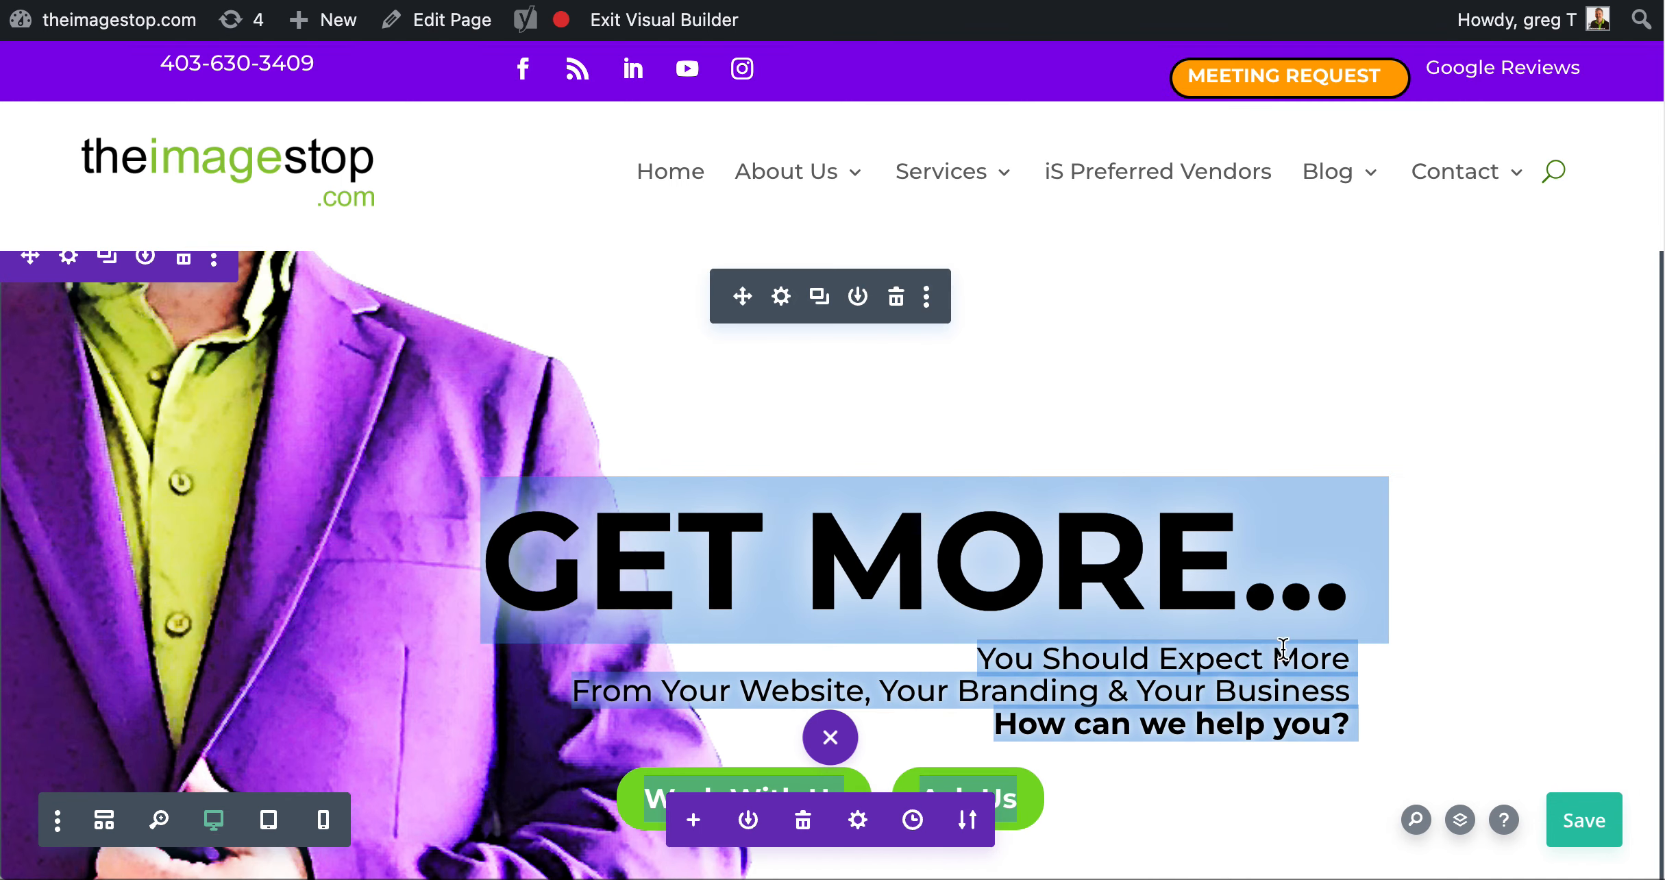
{"action": "left_click", "coordinate": [1583, 821]}
{"action": "left_click", "coordinate": [652, 31]}
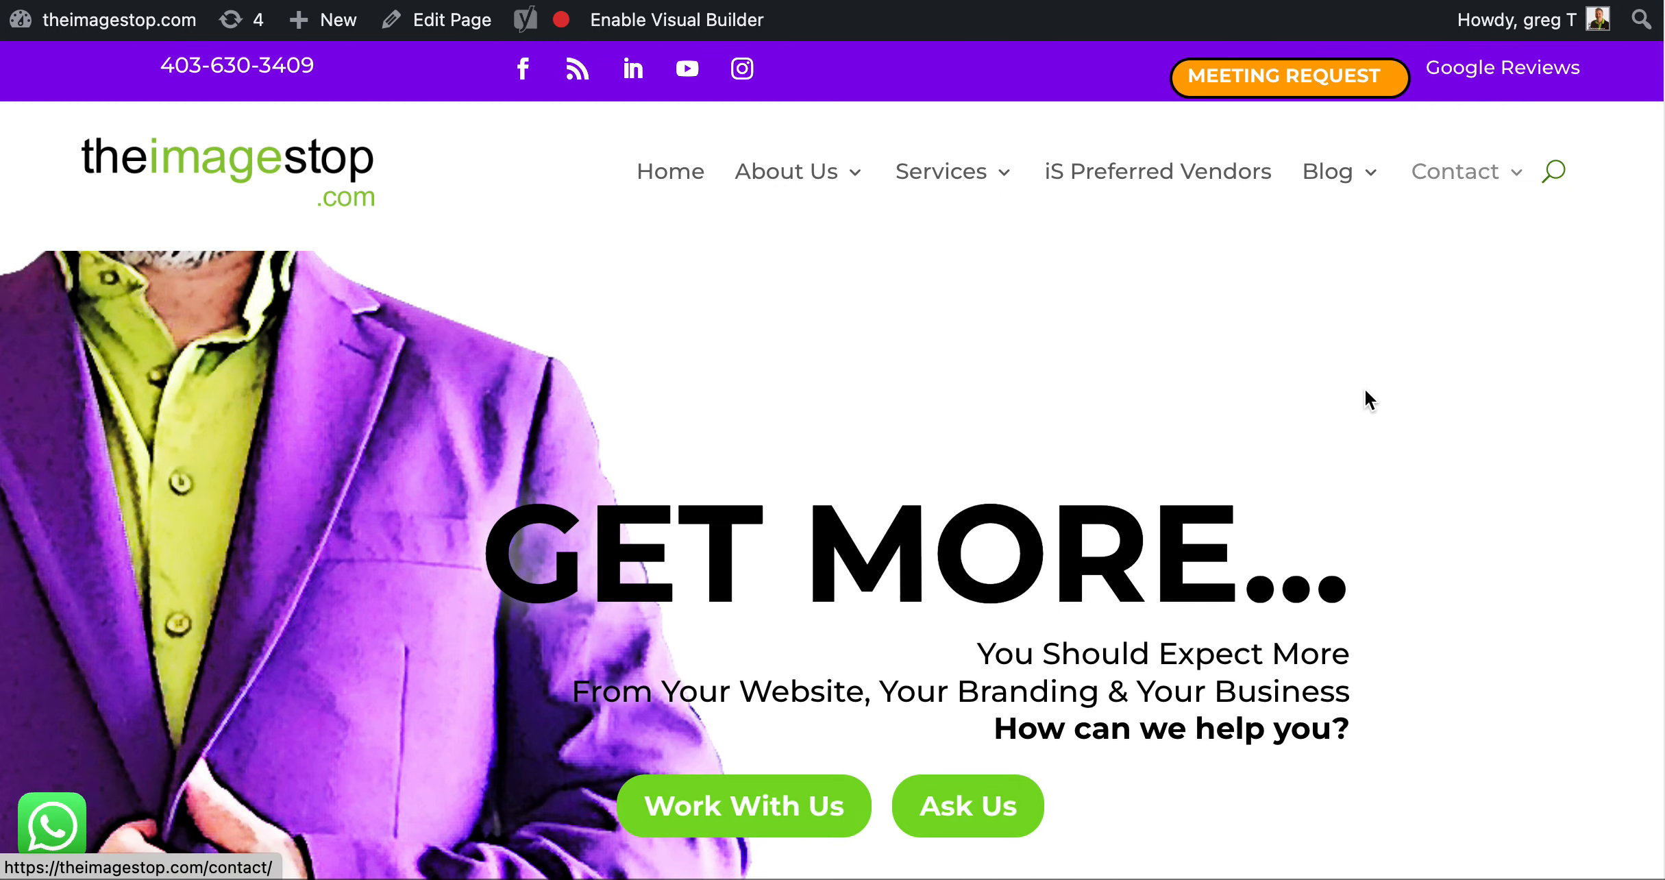
Review the header and the Creative Design section on the live home page, and return to its start
{"action": "scroll", "coordinate": [1361, 411], "scroll_direction": "down", "scroll_amount": 15}
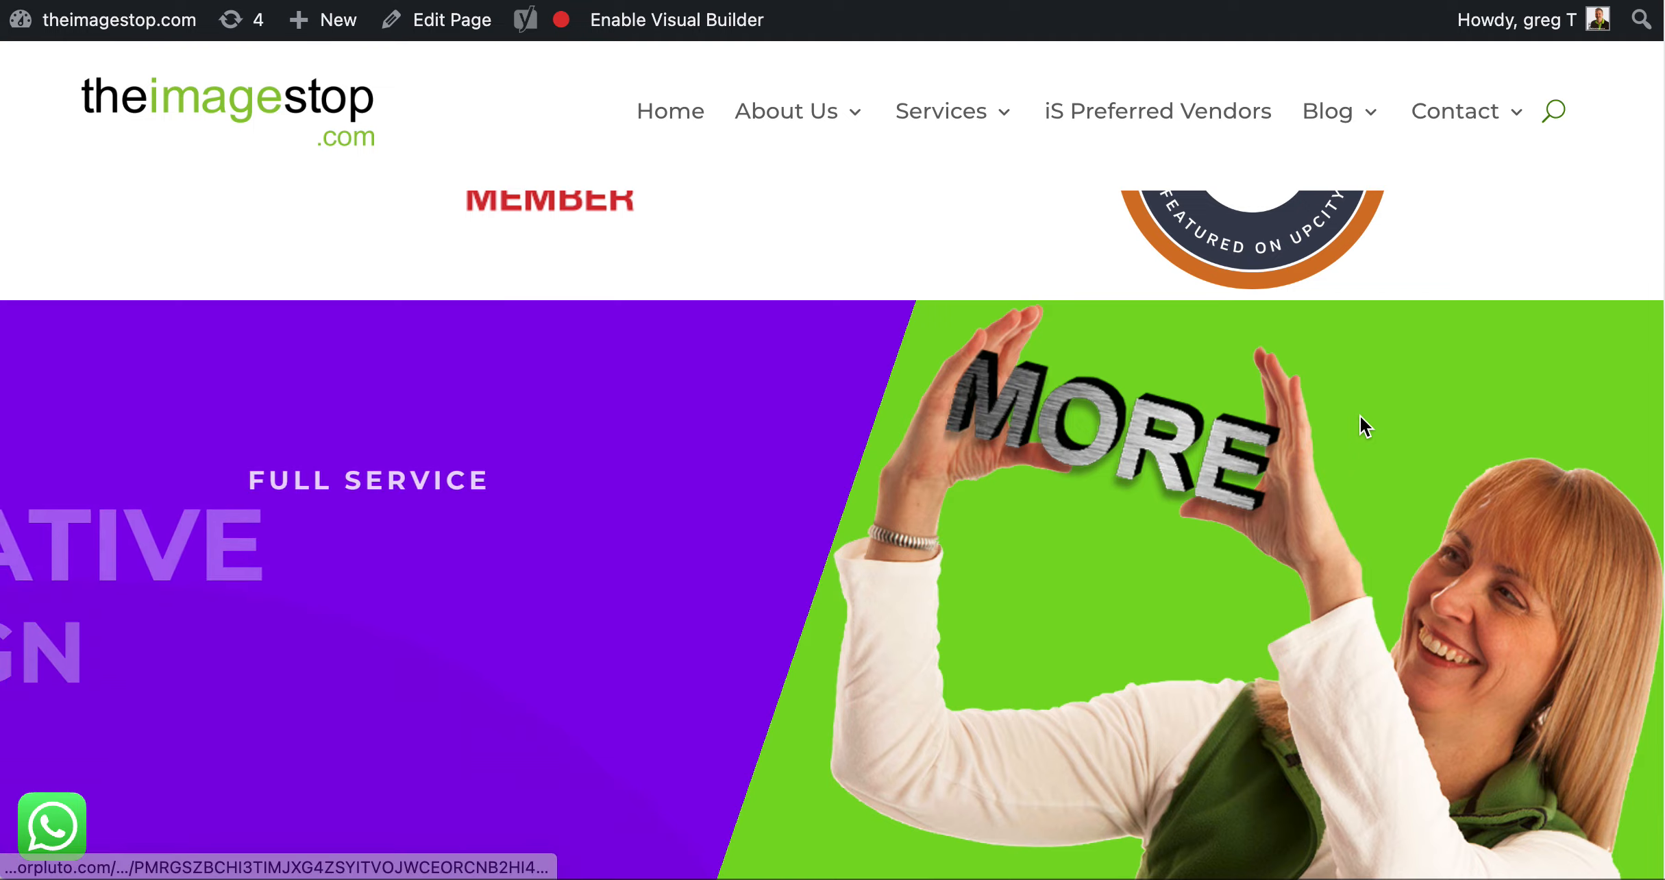
{"action": "scroll", "coordinate": [1359, 415], "scroll_direction": "up", "scroll_amount": 6}
{"action": "scroll", "coordinate": [1359, 416], "scroll_direction": "down", "scroll_amount": 6}
{"action": "scroll", "coordinate": [1360, 415], "scroll_direction": "down", "scroll_amount": 2}
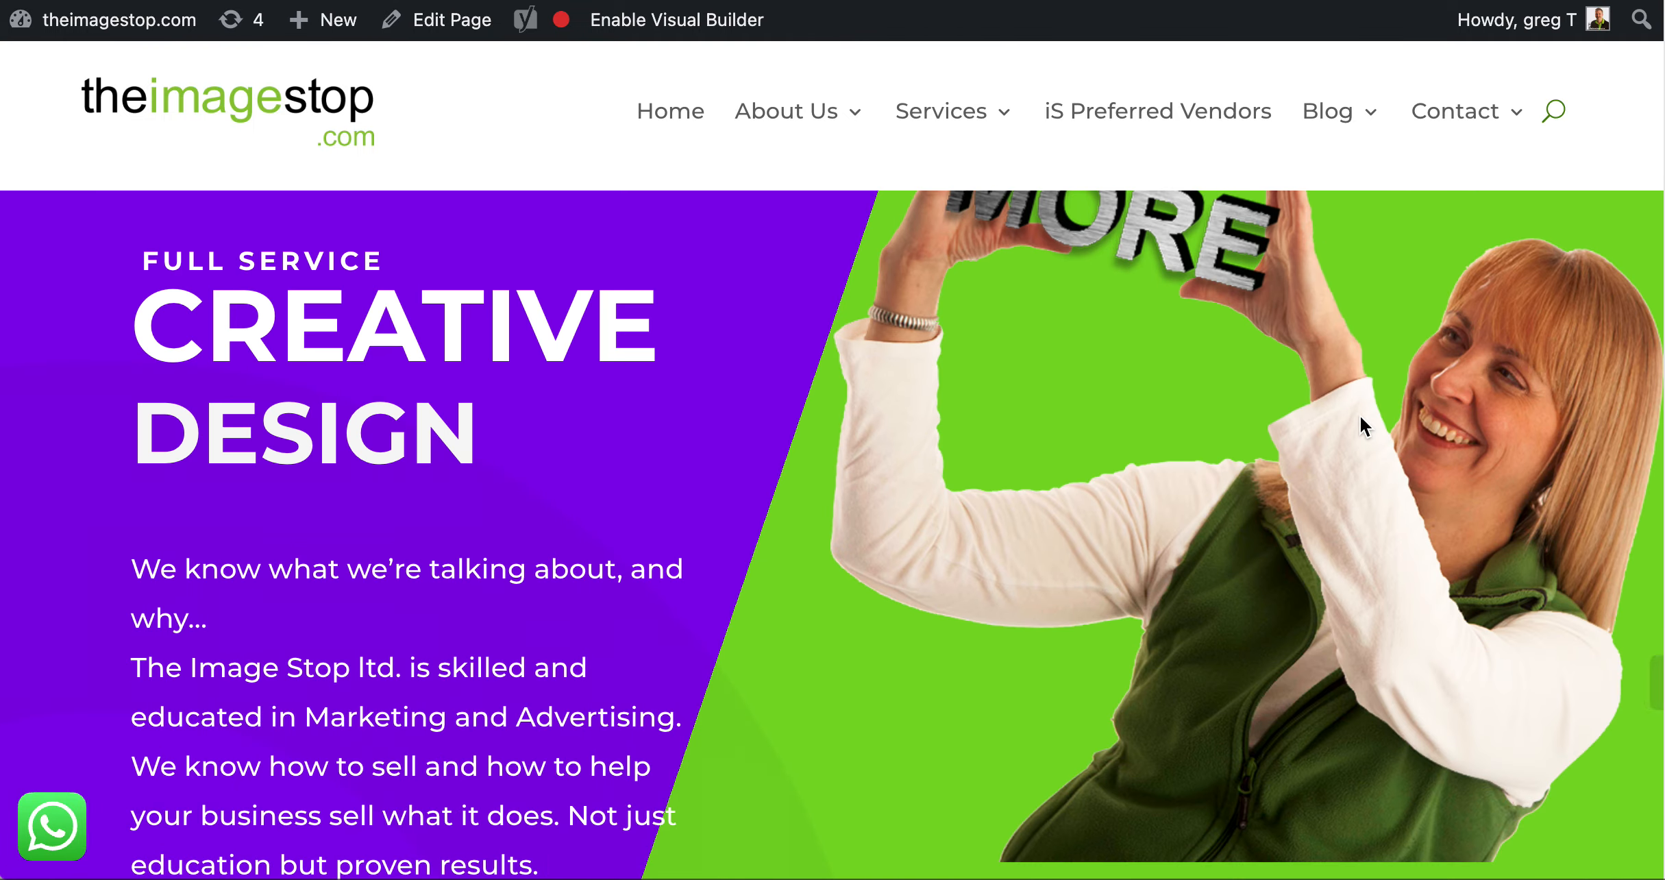
{"action": "key", "text": "Home"}
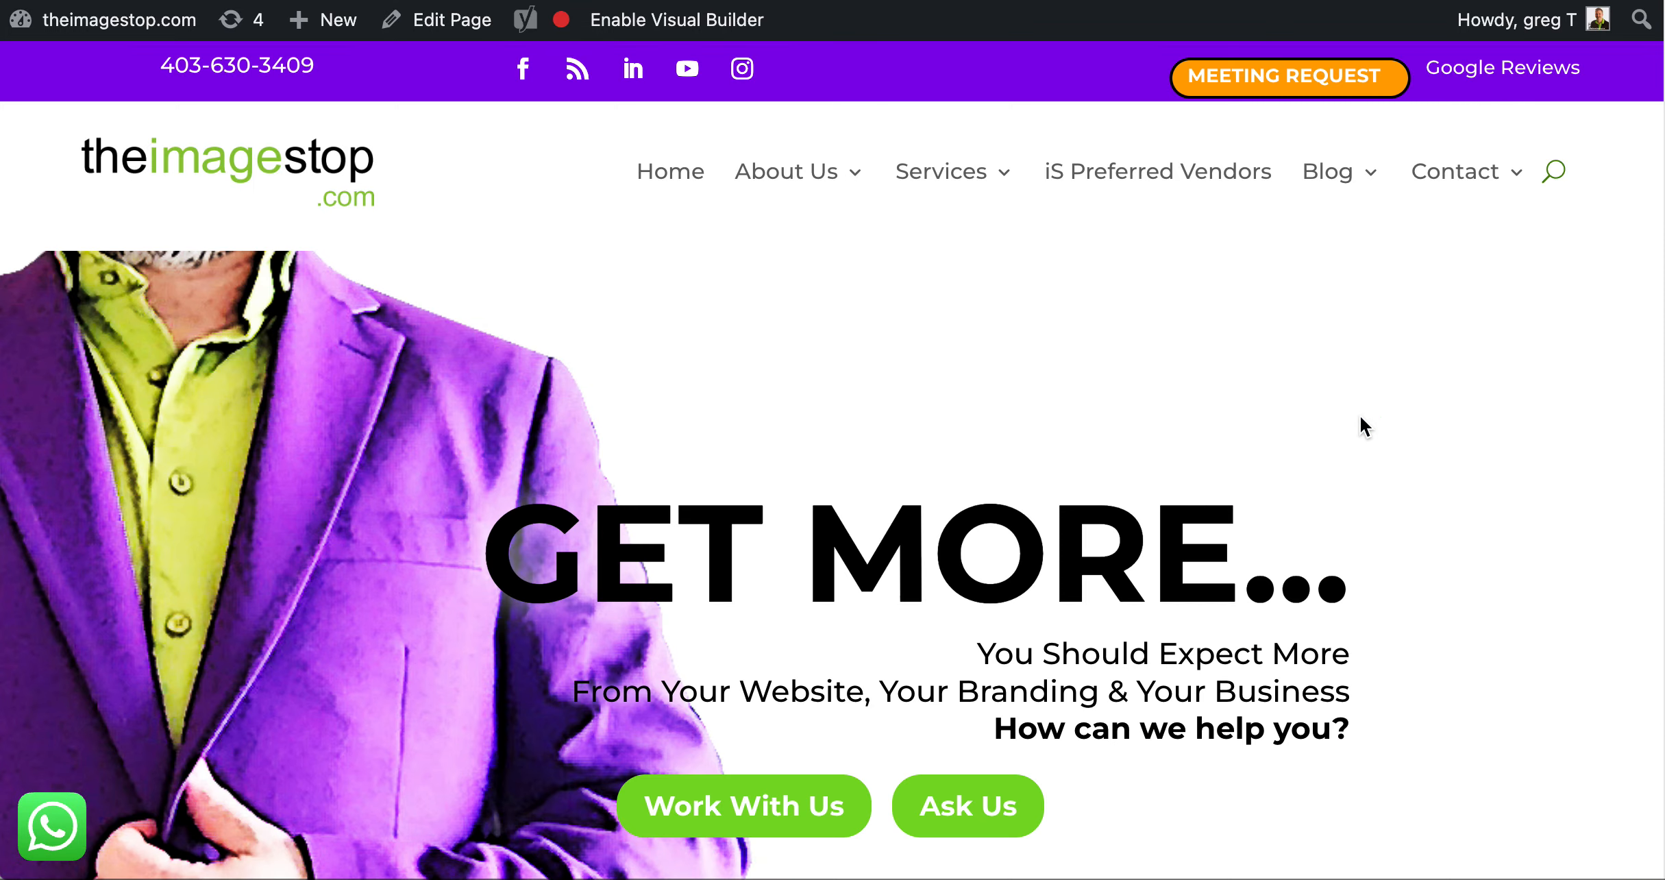